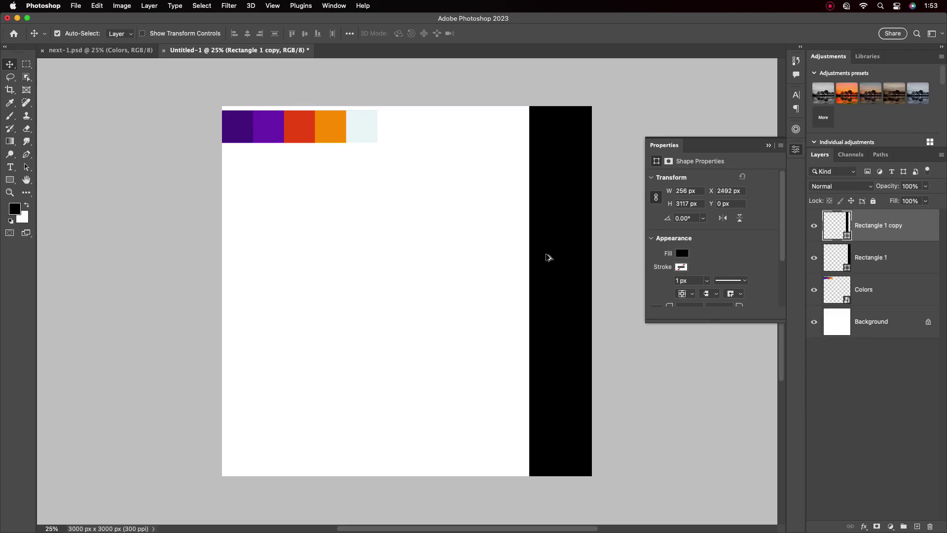
# Duplicate the black stripe into four and widen them leftward across the poster's right side
pyautogui.moveTo(582, 269); pyautogui.dragTo(517, 270)
pyautogui.press('super+t')
pyautogui.moveTo(467, 298); pyautogui.dragTo(447, 296)
pyautogui.click(540, 33)
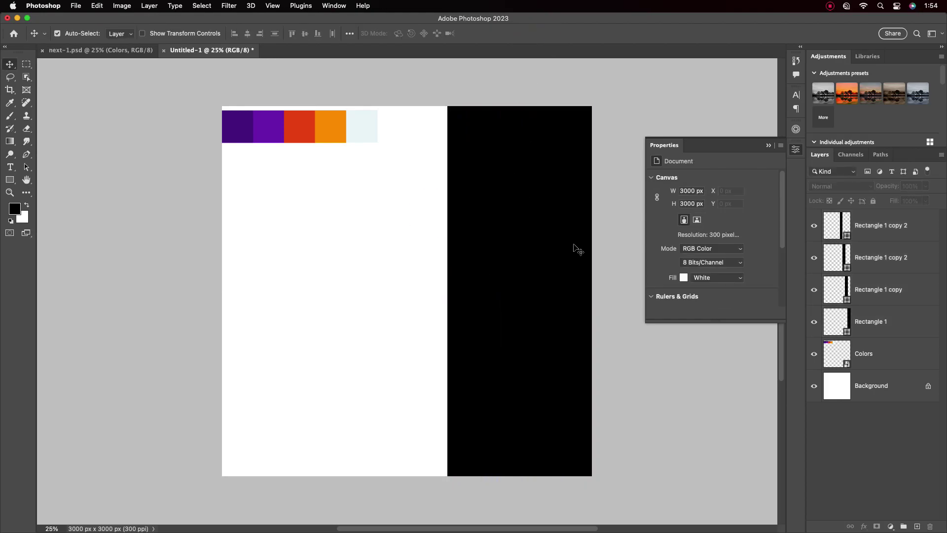
# Fill Rectangle 1 dark purple and Rectangle 1 copy light purple from the swatch strip
pyautogui.click(576, 249)
pyautogui.doubleClick(848, 333)
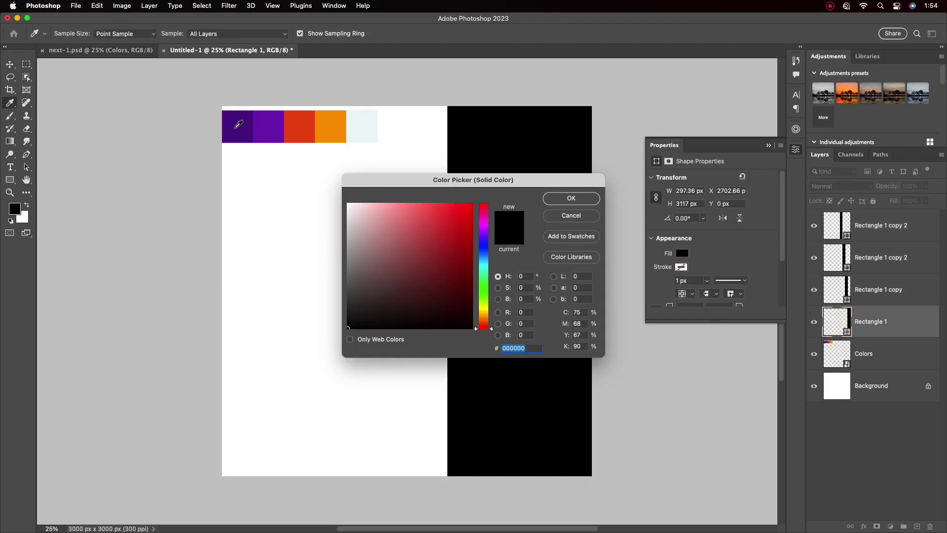
pyautogui.click(239, 124)
pyautogui.click(571, 198)
pyautogui.click(865, 301)
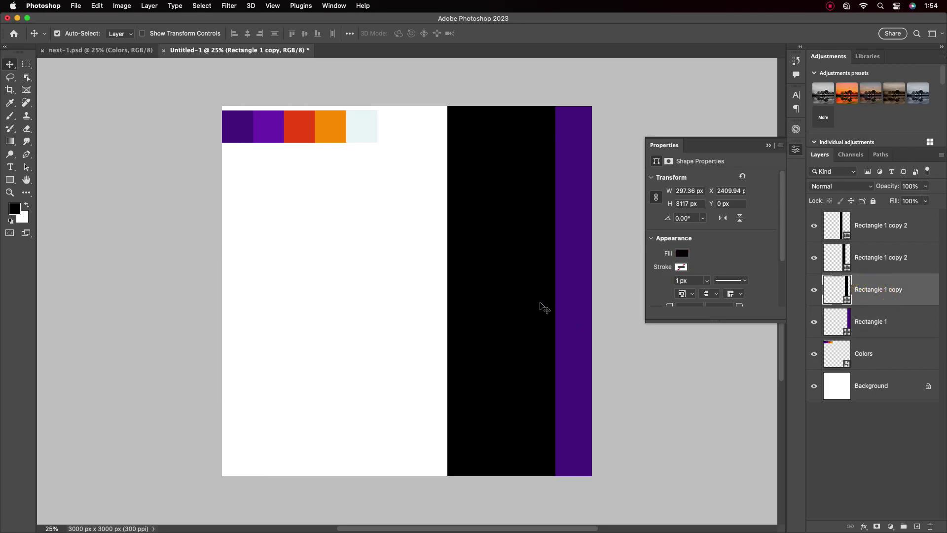
pyautogui.doubleClick(837, 290)
pyautogui.click(276, 125)
pyautogui.click(563, 193)
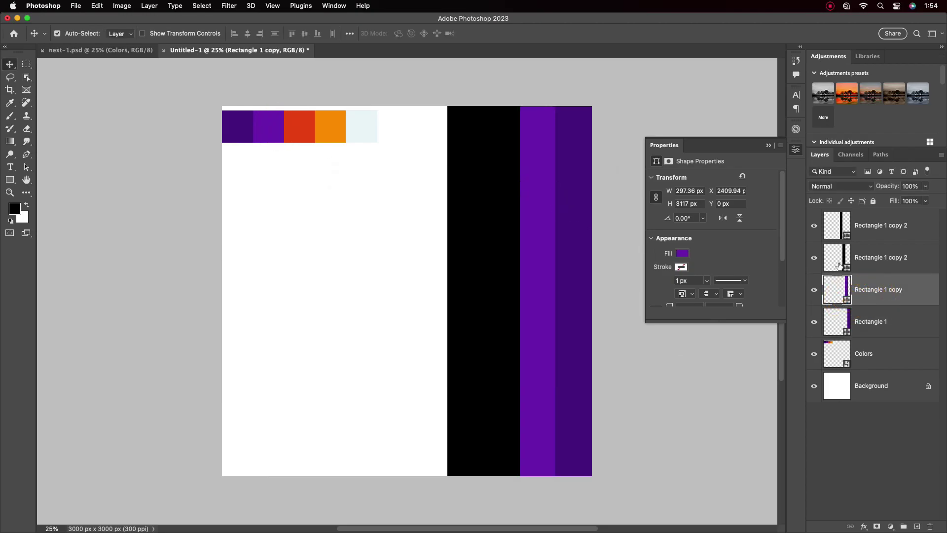
# Recolour Rectangle 1 copy 2 red and the top stripe orange from the swatches
pyautogui.hotkey('alt', ']')
pyautogui.doubleClick(848, 267)
pyautogui.click(299, 126)
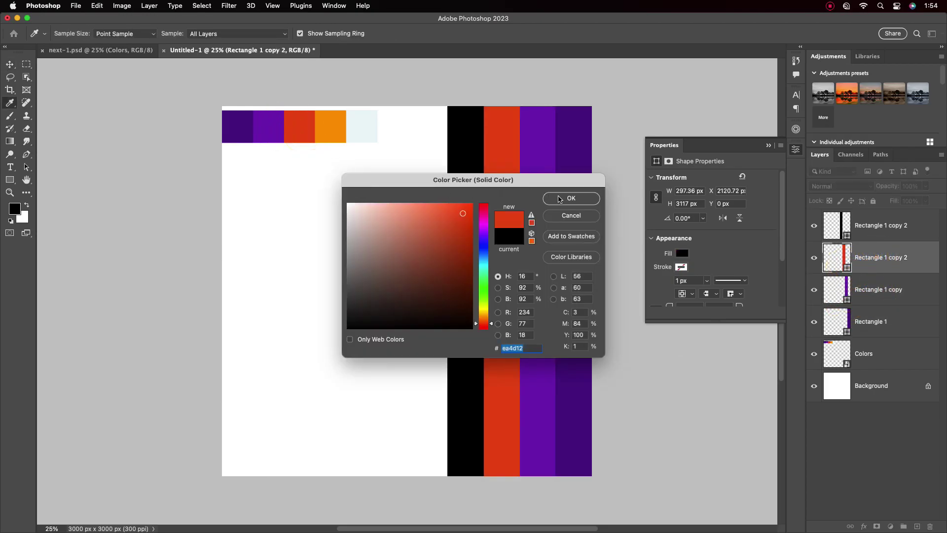
pyautogui.click(567, 197)
pyautogui.hotkey('alt', ']')
pyautogui.doubleClick(848, 235)
pyautogui.click(329, 127)
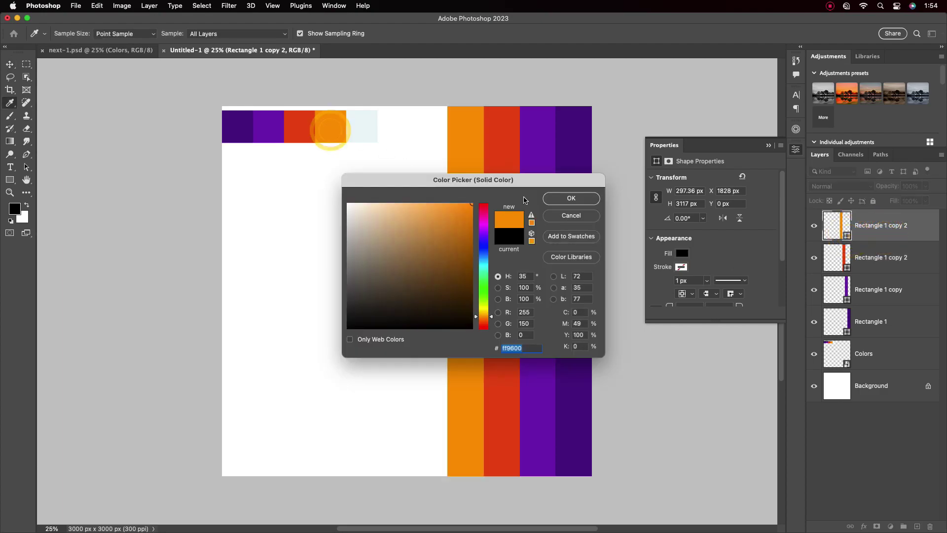
pyautogui.click(567, 193)
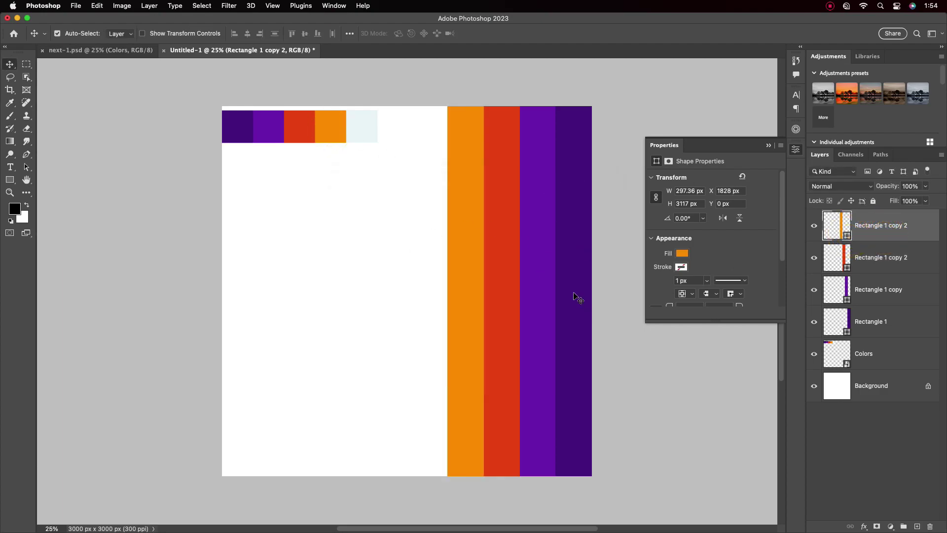
pyautogui.click(891, 359)
# Add a Solid Color fill layer above Background in the pale eaf5f6 swatch colour
pyautogui.click(891, 385)
pyautogui.click(891, 527)
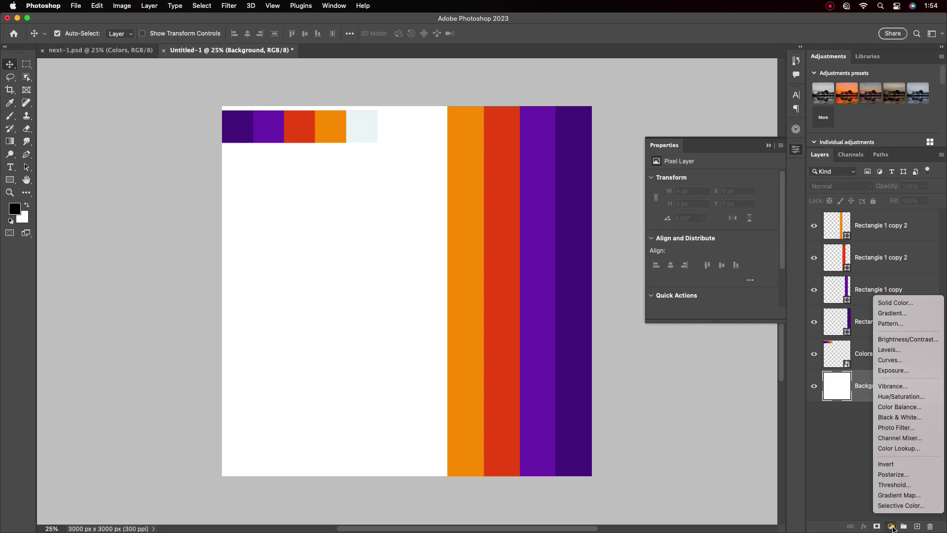
pyautogui.click(888, 308)
pyautogui.click(373, 127)
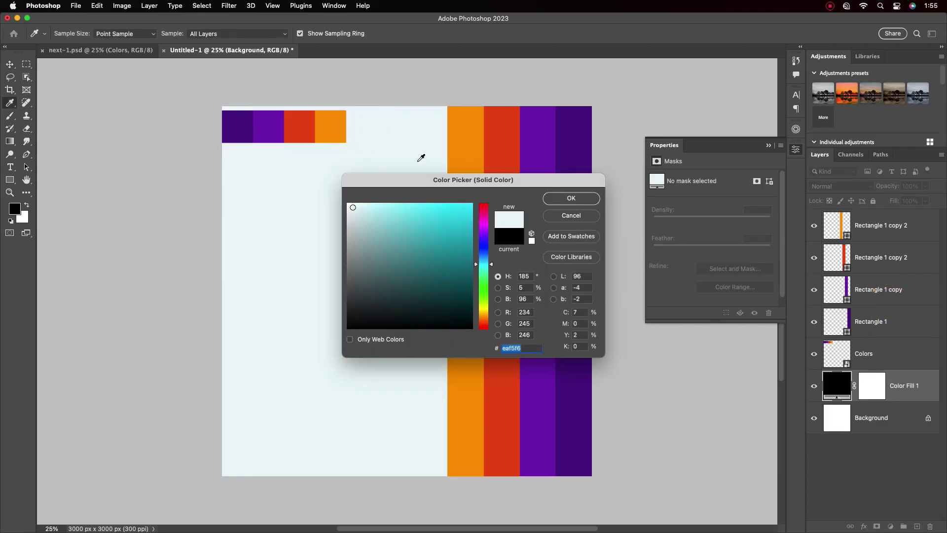
pyautogui.click(565, 198)
# Hide the Colors swatch strip and group the stripes and colour fill as 'BG'
pyautogui.click(814, 354)
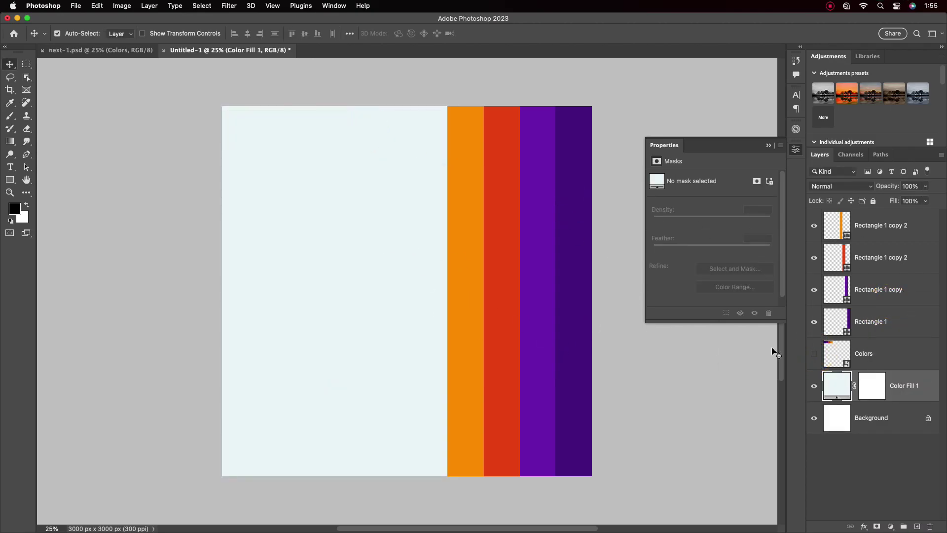
pyautogui.click(893, 353)
pyautogui.click(882, 227)
pyautogui.keyDown('shift'); pyautogui.click(898, 353); pyautogui.keyUp('shift')
pyautogui.keyDown('shift'); pyautogui.click(905, 386); pyautogui.keyUp('shift')
pyautogui.click(904, 526)
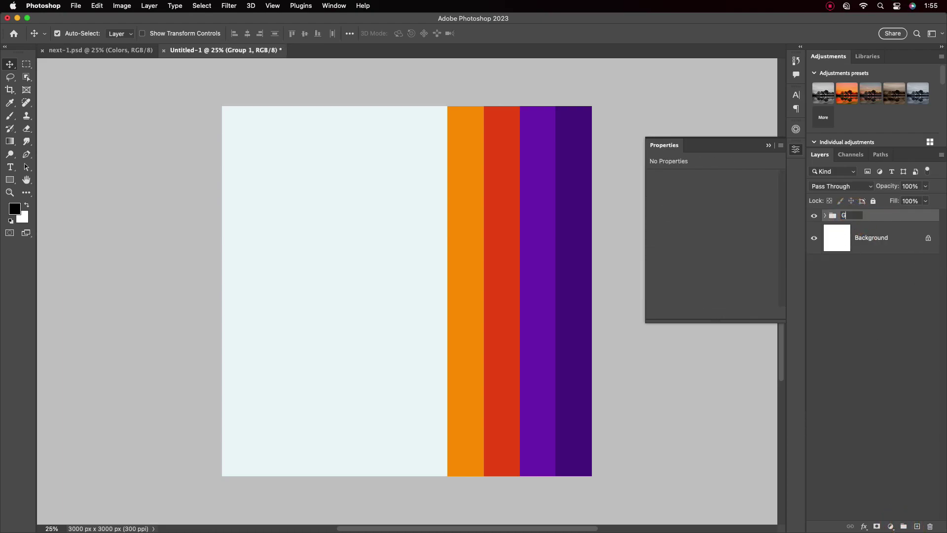
pyautogui.click(896, 211)
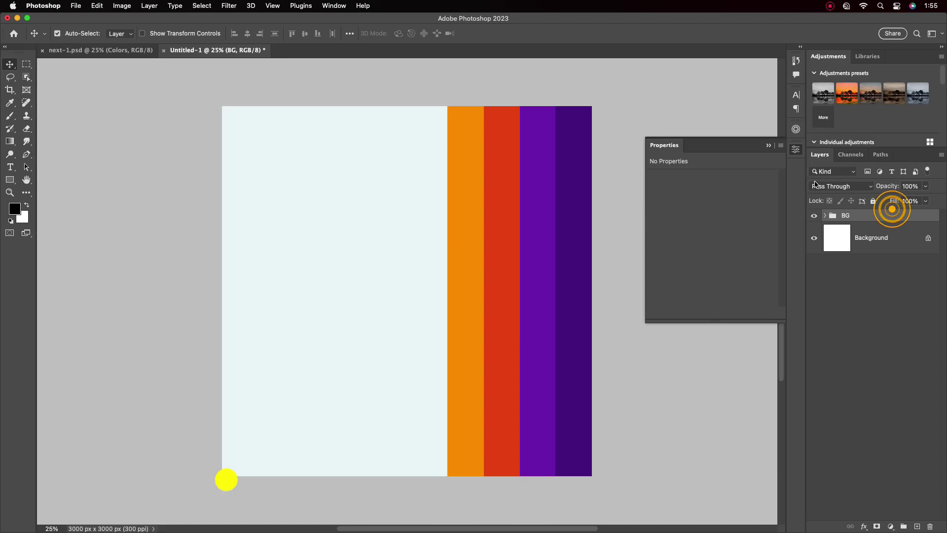
pyautogui.click(768, 145)
# Bring the Celebrant portrait from next-1.psd in, scaled to 76.04%, at the bottom over the stripes
pyautogui.click(113, 50)
pyautogui.moveTo(421, 188); pyautogui.dragTo(416, 259)
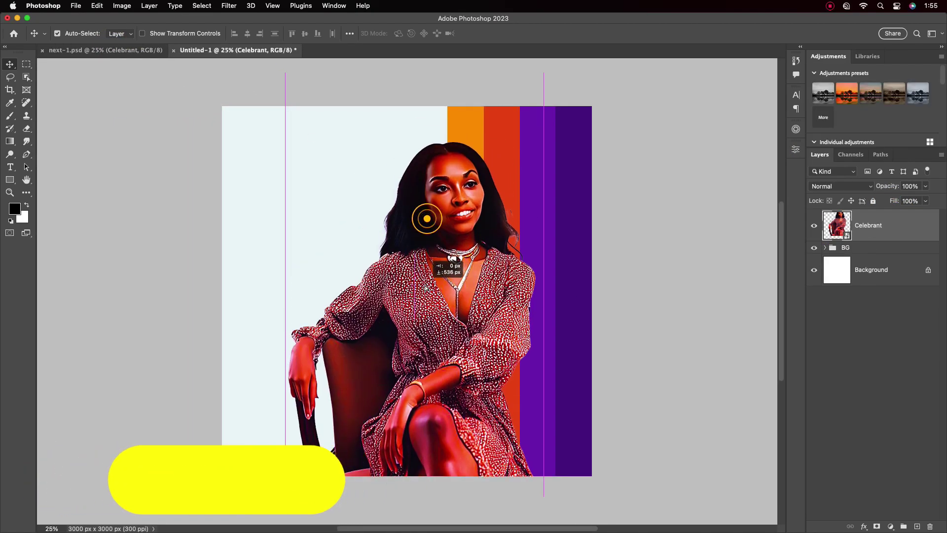
pyautogui.hotkey('ctrl', 't')
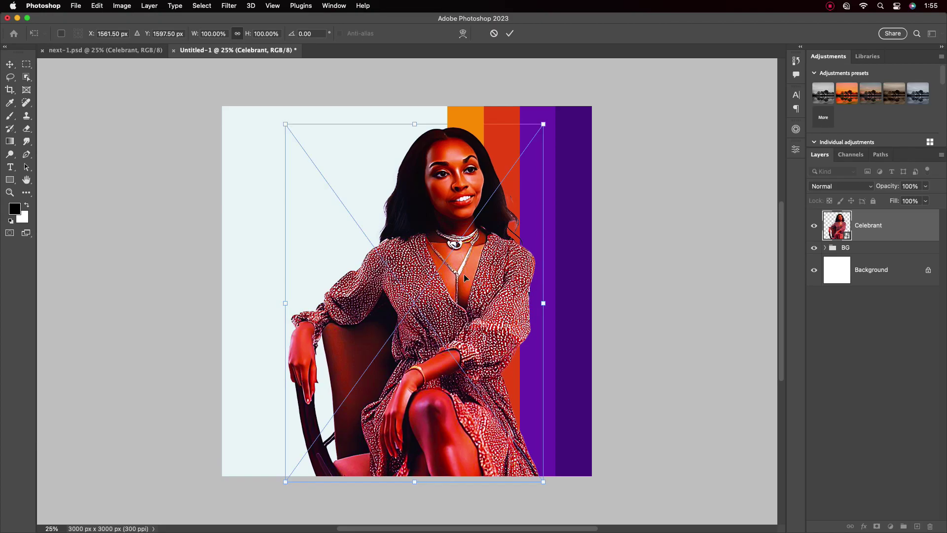
pyautogui.moveTo(542, 301); pyautogui.dragTo(495, 341)
pyautogui.moveTo(349, 350); pyautogui.dragTo(331, 349)
pyautogui.moveTo(422, 386); pyautogui.dragTo(439, 375)
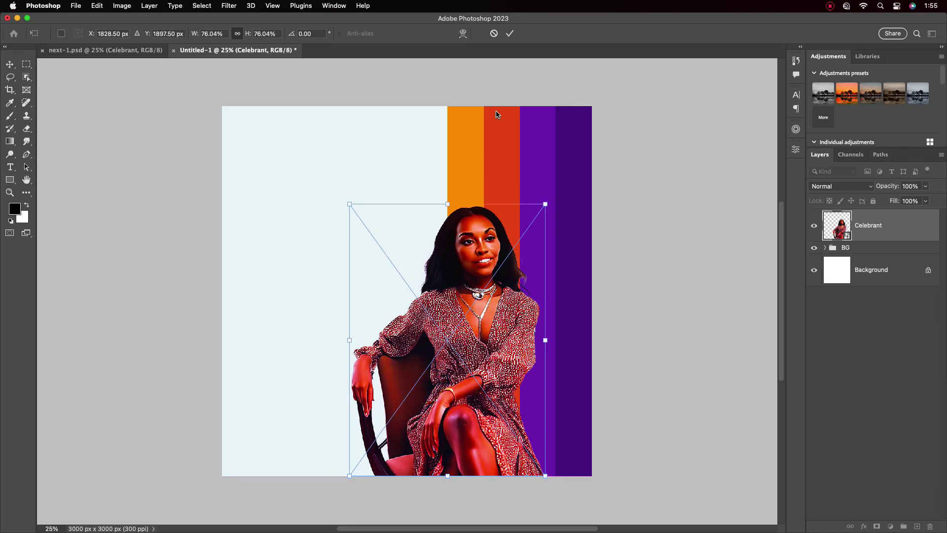
pyautogui.click(510, 34)
pyautogui.scroll(2, 470, 285)
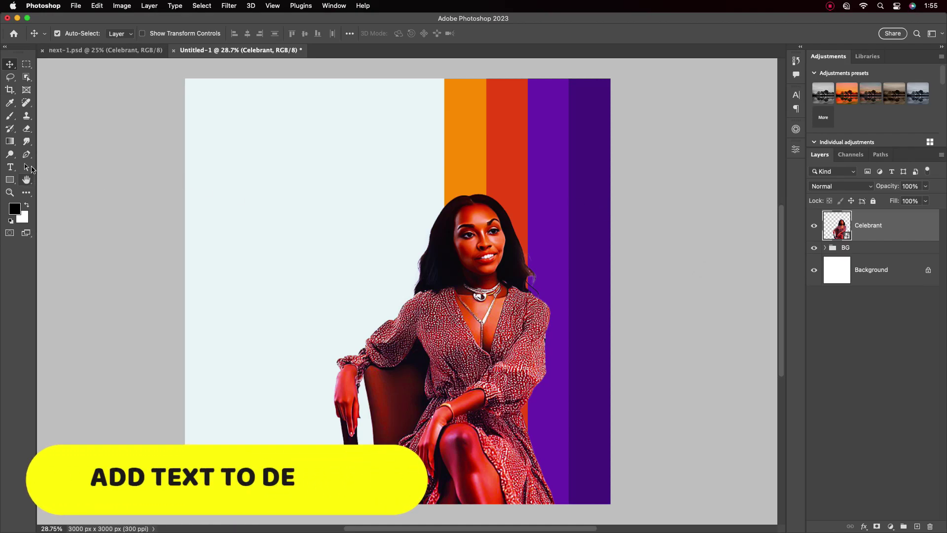
# Add a 'birth' text layer at 60 pt in the poster's upper left
pyautogui.press('t')
pyautogui.click(85, 165)
pyautogui.click(249, 179)
pyautogui.write('b')
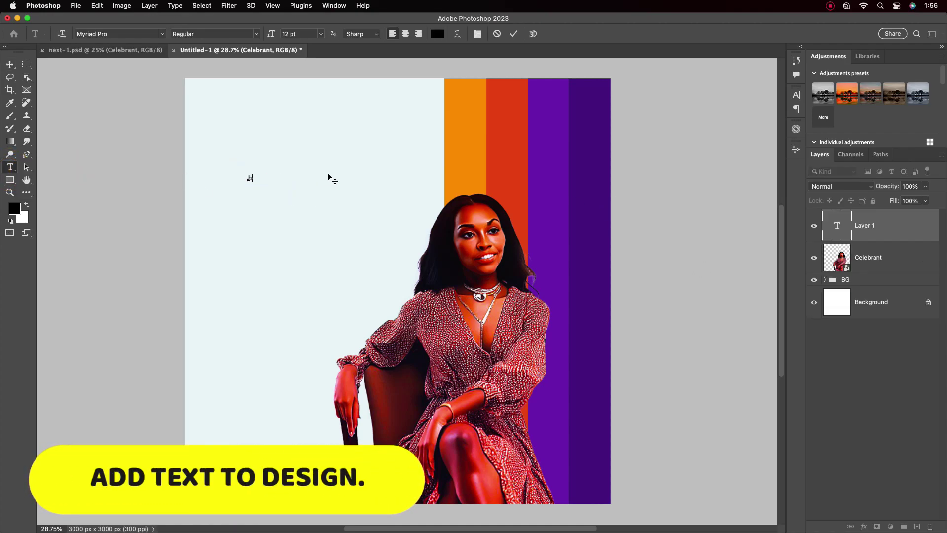
pyautogui.write('irth')
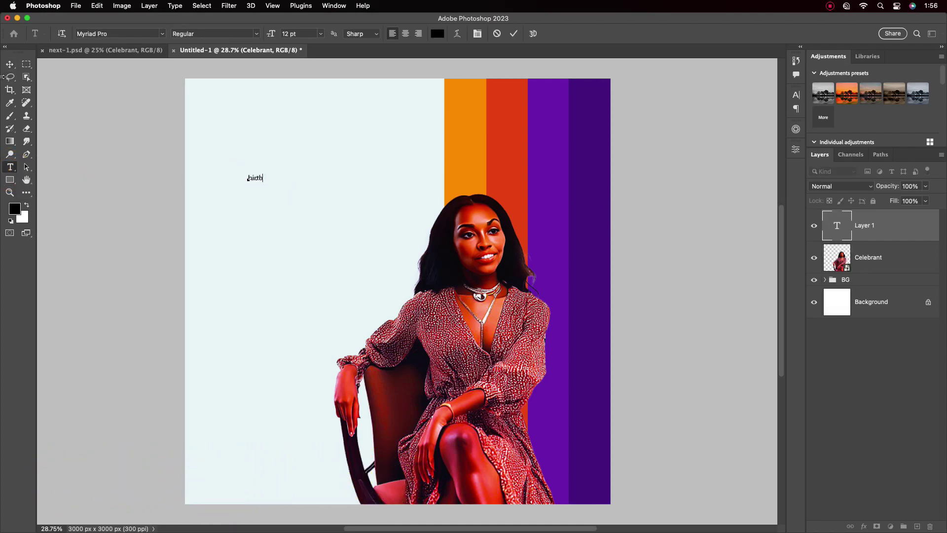
pyautogui.click(10, 64)
pyautogui.click(796, 94)
pyautogui.click(714, 123)
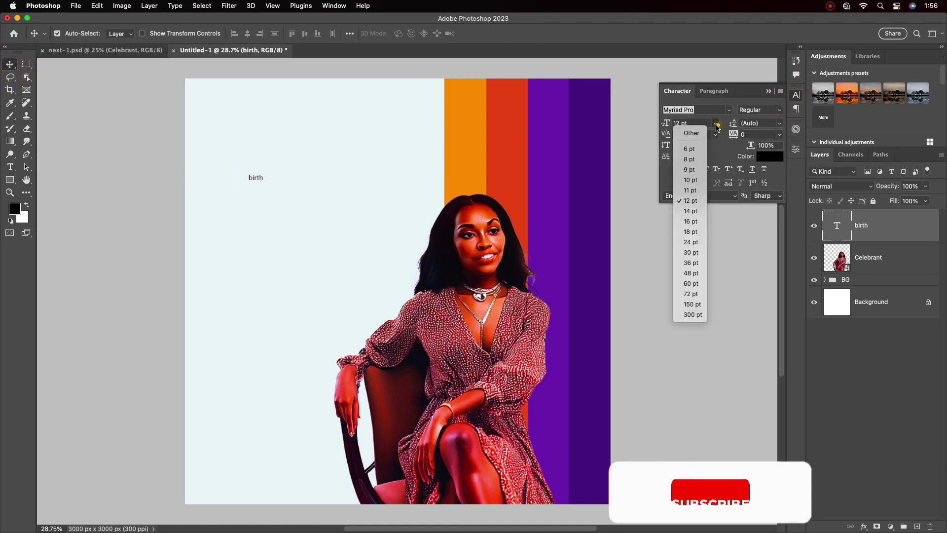
pyautogui.click(690, 279)
# Duplicate birth below itself, retype the copy as 'day', and select both word layers
pyautogui.moveTo(296, 170); pyautogui.dragTo(298, 222)
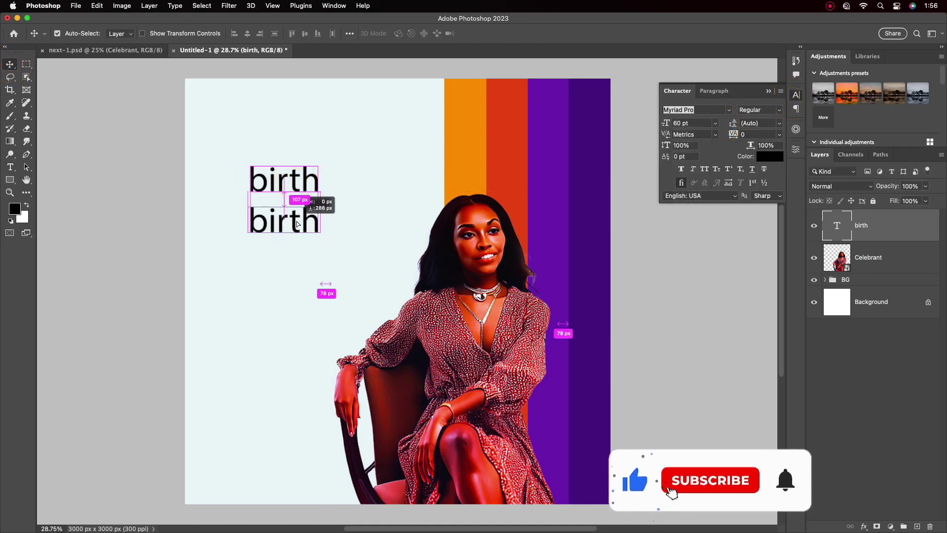
pyautogui.doubleClick(283, 219)
pyautogui.write('day')
pyautogui.click(514, 33)
pyautogui.press('v')
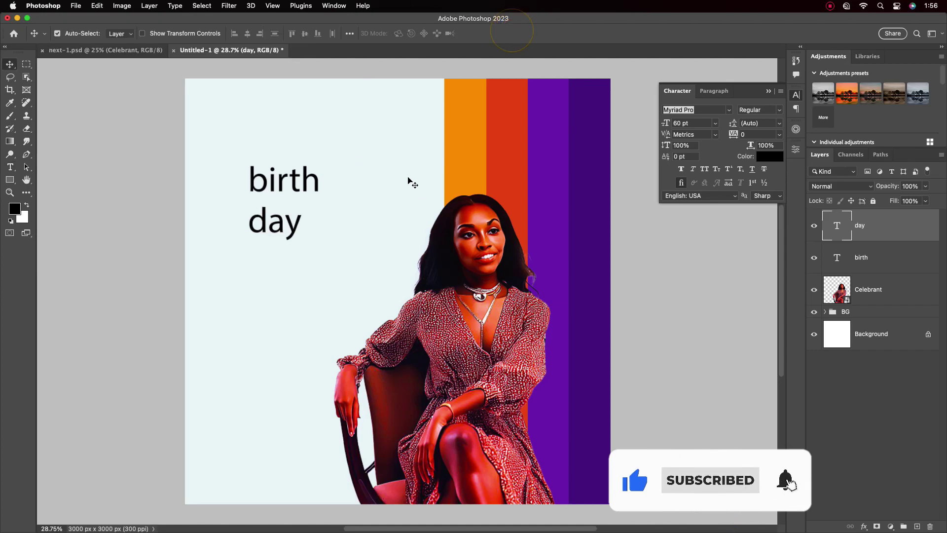
pyautogui.keyDown('shift'); pyautogui.click(878, 301); pyautogui.keyUp('shift')
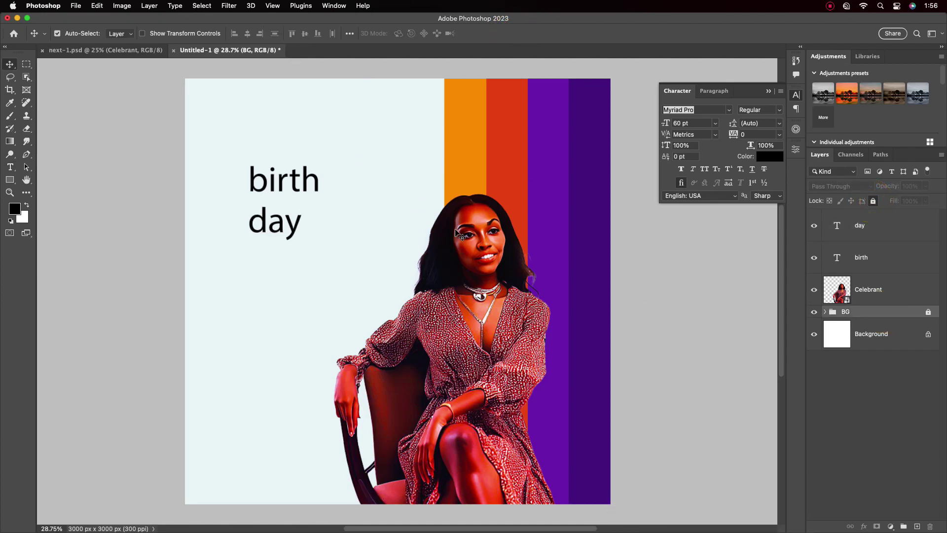
pyautogui.keyDown('super'); pyautogui.click(862, 298); pyautogui.keyUp('super')
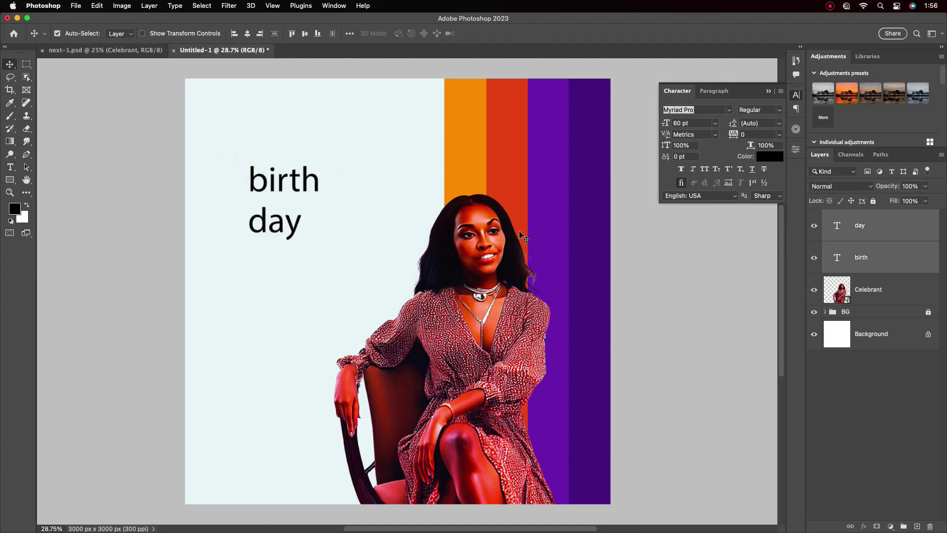
# Set both words in UEFA Playstrong Bold with -50 tracking
pyautogui.press('BackSpace')
pyautogui.scroll(-20, 769, 326)
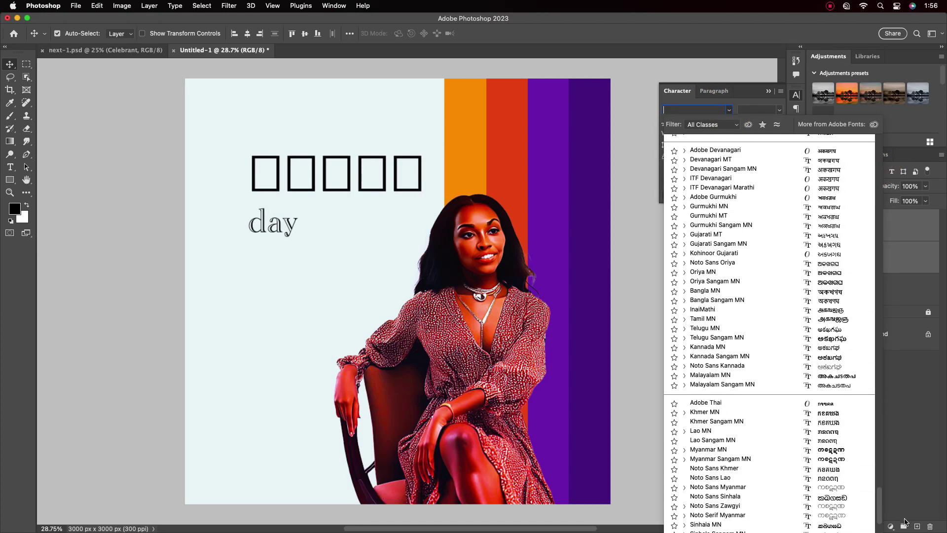
pyautogui.scroll(-20, 739, 411)
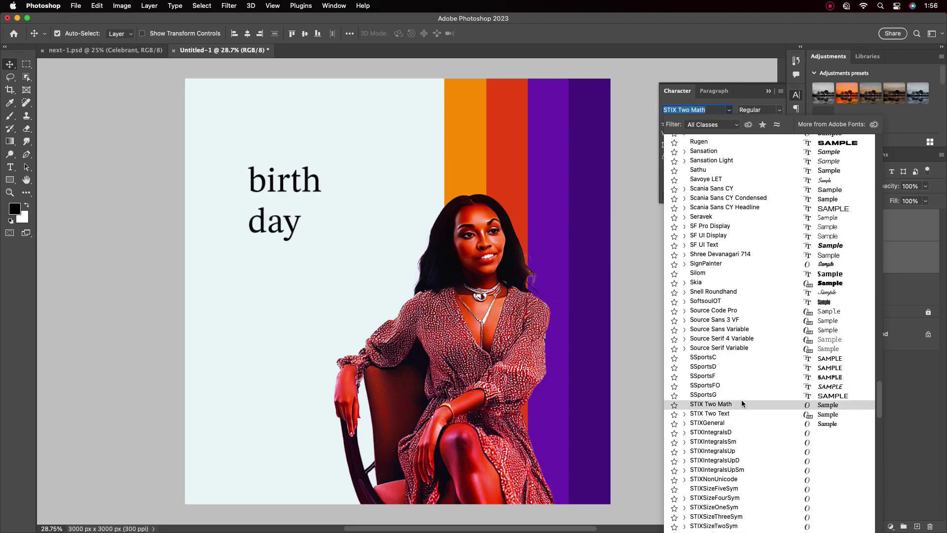
pyautogui.scroll(-5, 740, 411)
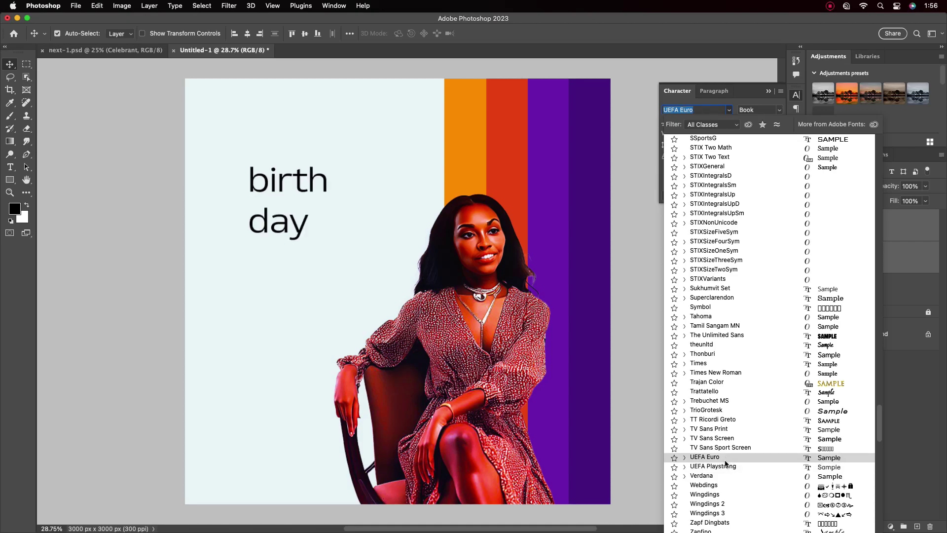
pyautogui.click(739, 470)
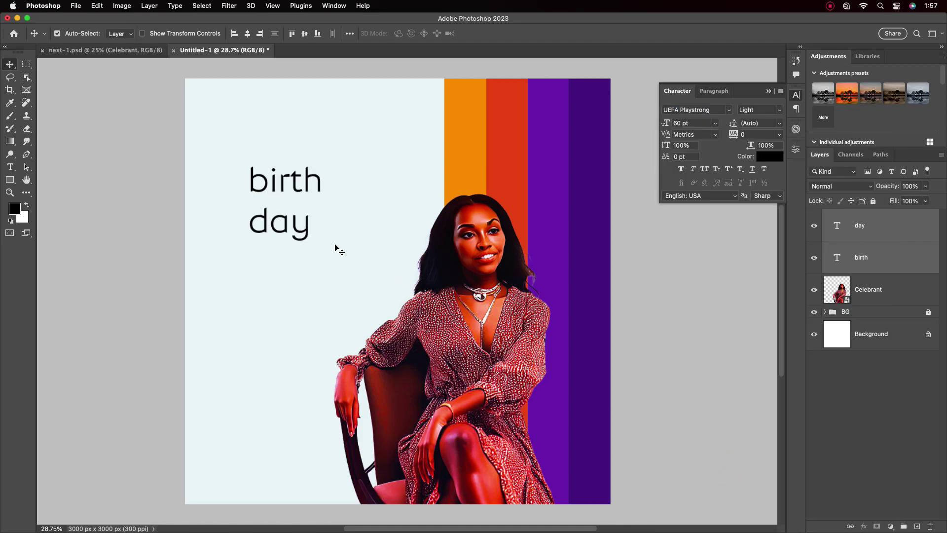
pyautogui.click(759, 110)
pyautogui.click(752, 128)
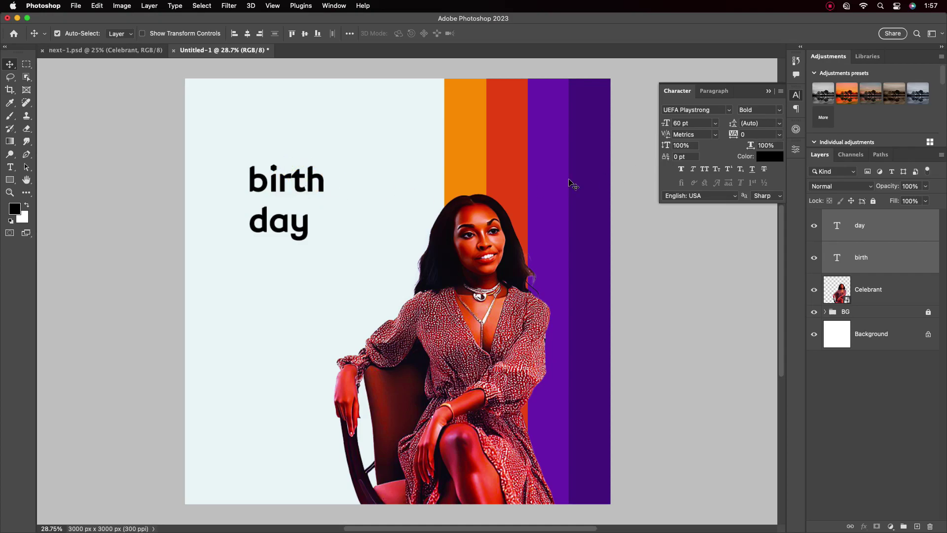
pyautogui.click(780, 134)
pyautogui.click(758, 165)
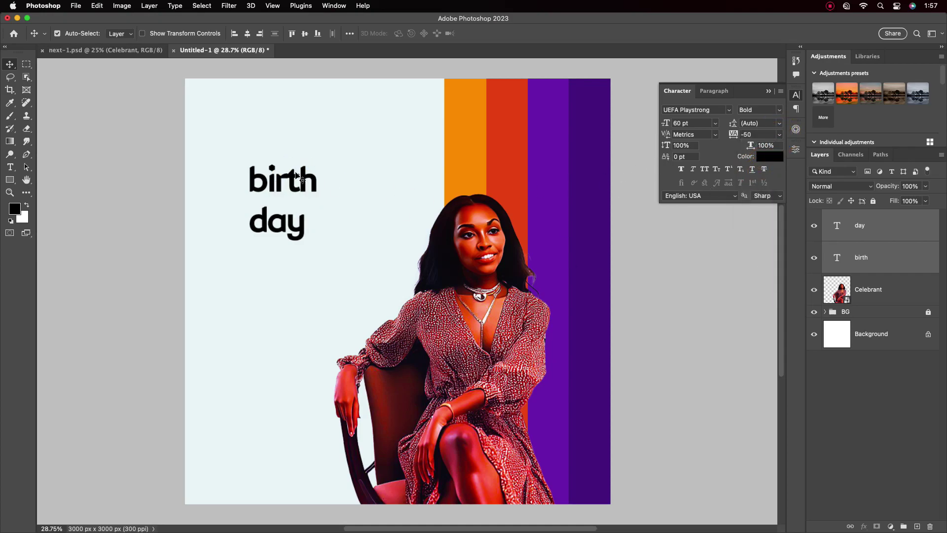
pyautogui.press('super+t')
# Enlarge the title to about 180 pt and shift day and birth right to overlap
pyautogui.moveTo(313, 200); pyautogui.dragTo(446, 195)
pyautogui.click(540, 33)
pyautogui.moveTo(355, 271); pyautogui.dragTo(409, 263)
pyautogui.moveTo(371, 140); pyautogui.dragTo(481, 195)
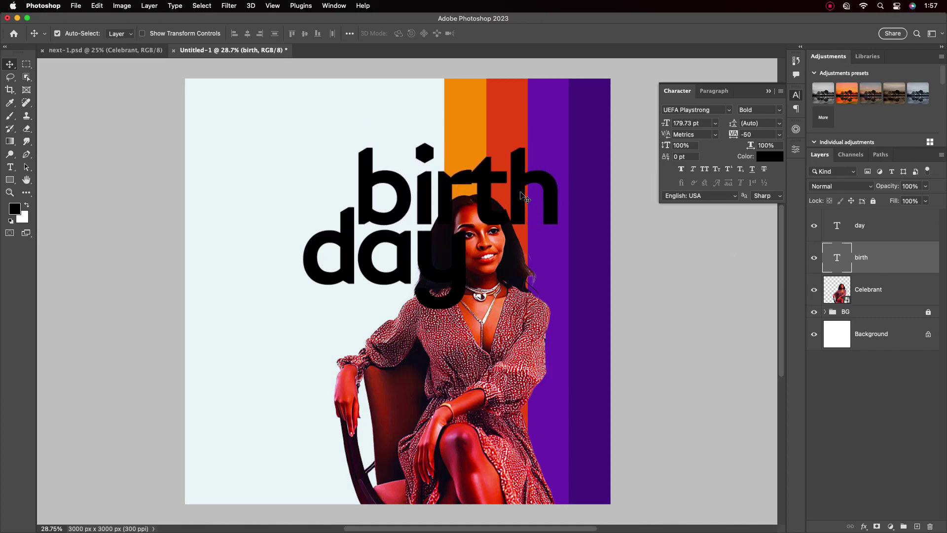
# Scale both words up slightly to about 187 pt and move them beneath the Celebrant layer
pyautogui.click(871, 237)
pyautogui.keyDown('shift'); pyautogui.click(888, 256); pyautogui.keyUp('shift')
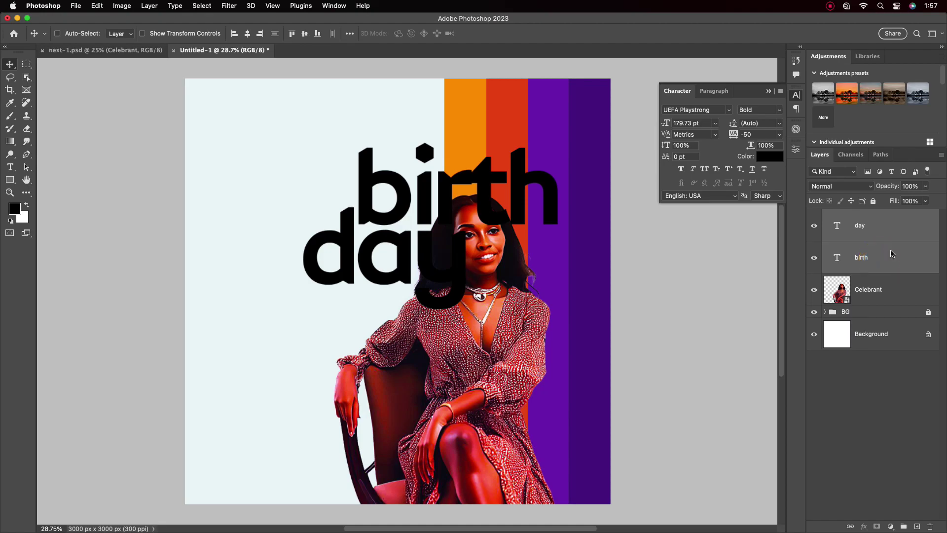
pyautogui.press('super+t')
pyautogui.moveTo(302, 223); pyautogui.dragTo(292, 221)
pyautogui.moveTo(356, 217); pyautogui.dragTo(369, 227)
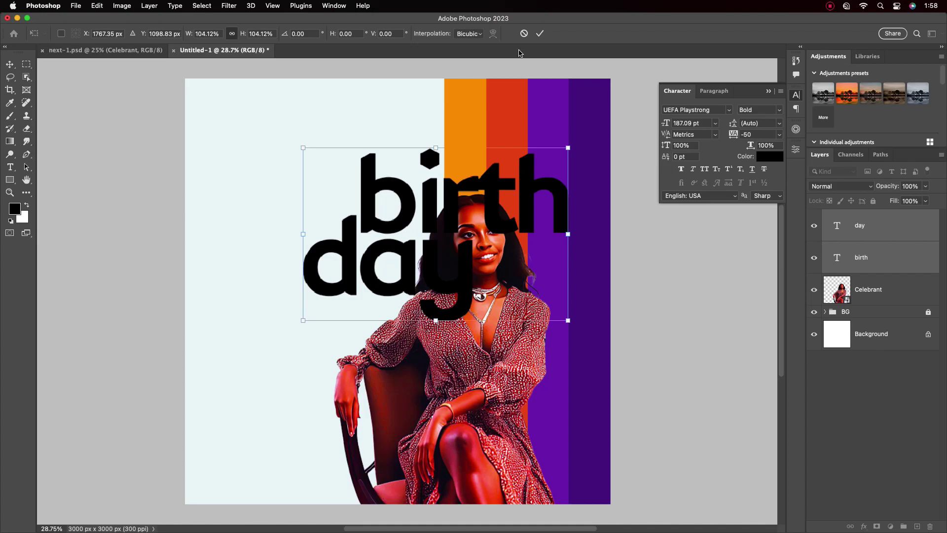
pyautogui.click(540, 33)
pyautogui.moveTo(892, 268); pyautogui.dragTo(848, 324)
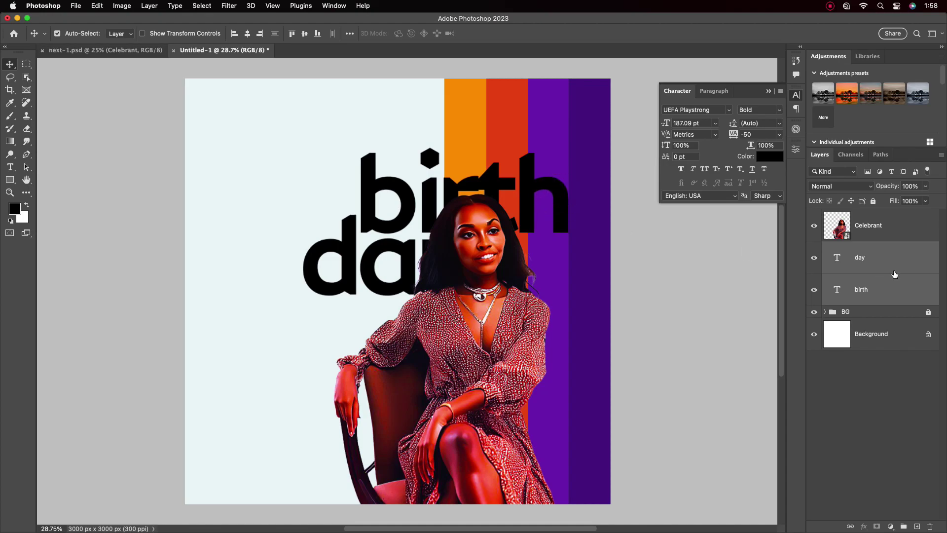
# Make the letters 'rth' in birth white
pyautogui.click(888, 290)
pyautogui.doubleClick(567, 205)
pyautogui.click(514, 33)
pyautogui.doubleClick(567, 186)
pyautogui.hotkey('shift', 'Left')
pyautogui.hotkey('shift', 'Left')
pyautogui.hotkey('shift', 'Left')
pyautogui.click(770, 156)
pyautogui.click(353, 213)
pyautogui.click(571, 197)
pyautogui.click(514, 33)
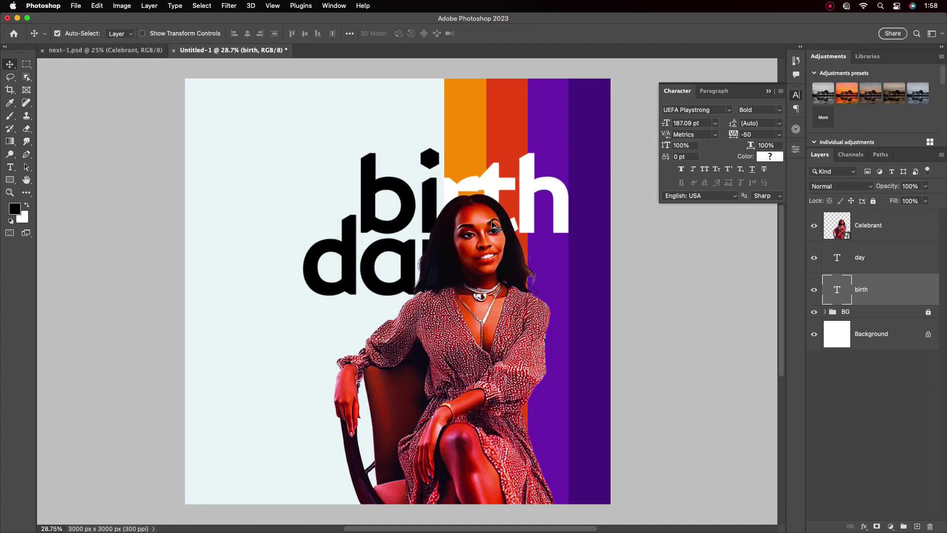
# Nudge birth left and up, and shift day slightly left
pyautogui.scroll(3, 495, 227)
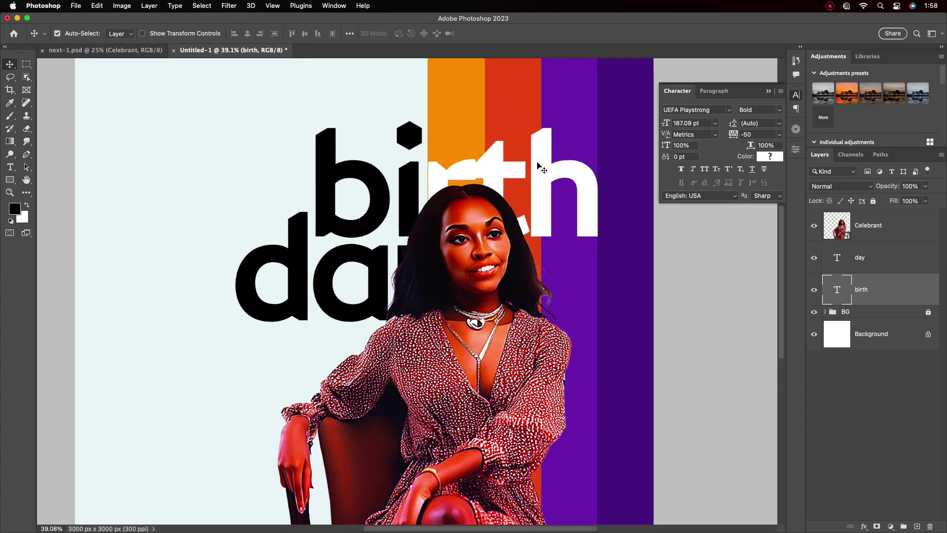
pyautogui.scroll(-3, 444, 220)
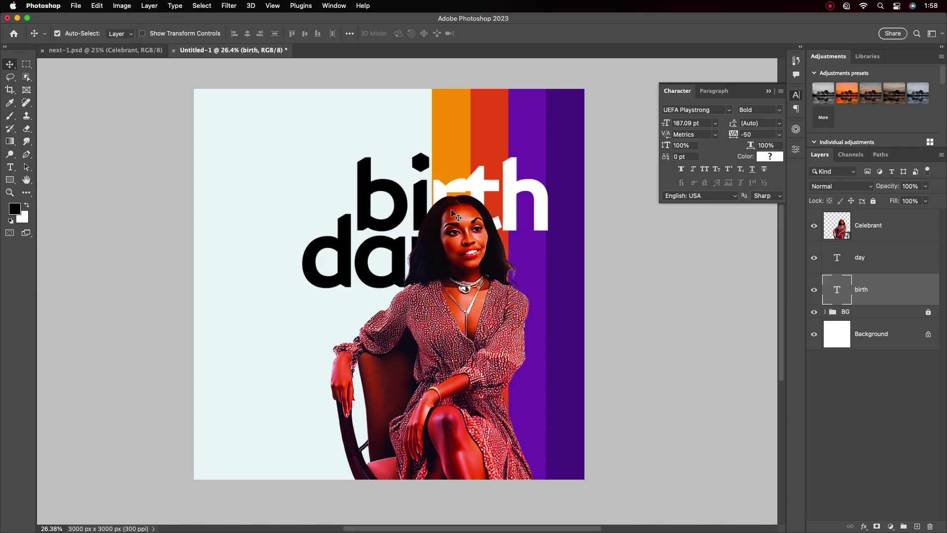
pyautogui.moveTo(527, 189)
pyautogui.mouseDown()
pyautogui.moveTo(488, 185)
pyautogui.moveTo(525, 178)
pyautogui.mouseUp()
pyautogui.scroll(-1, 432, 250)
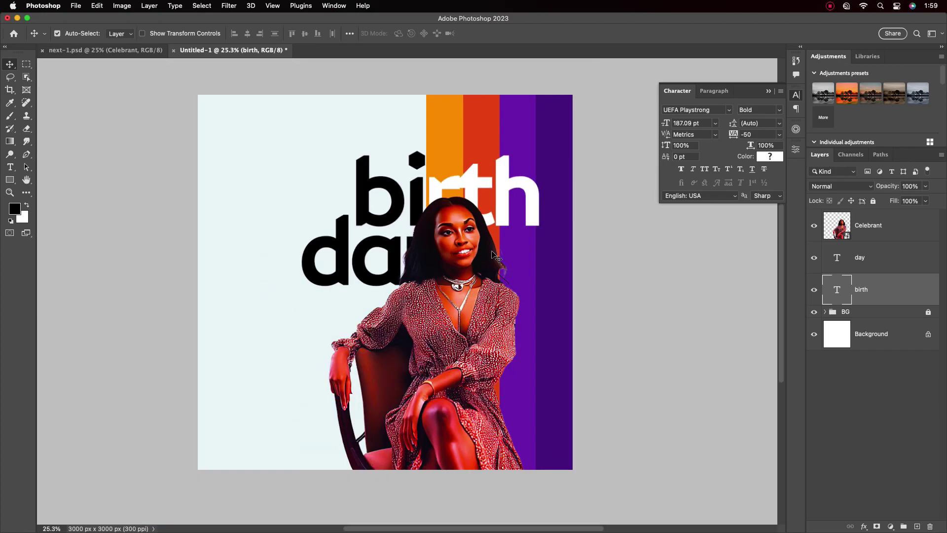
pyautogui.click(376, 254)
pyautogui.moveTo(341, 250)
pyautogui.mouseDown()
pyautogui.moveTo(316, 251)
pyautogui.moveTo(338, 252)
pyautogui.mouseUp()
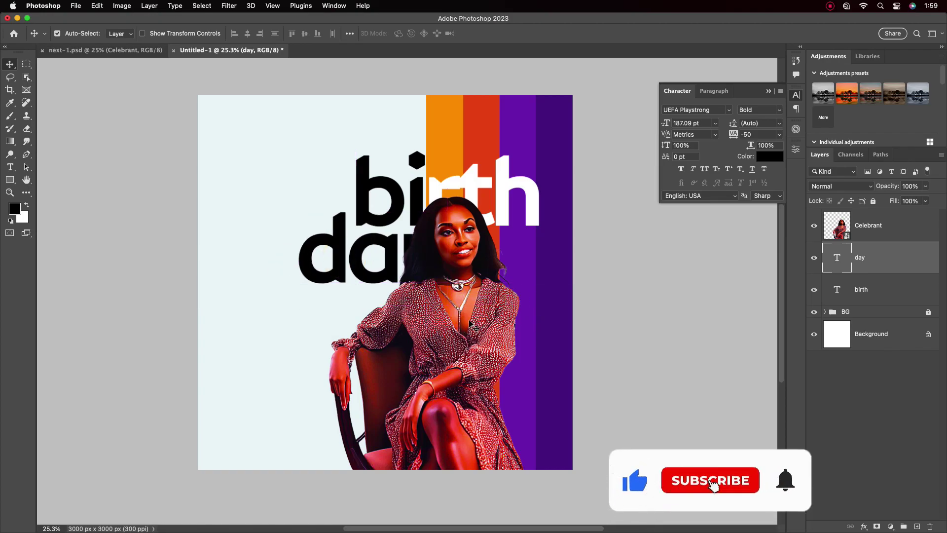
# Scale the portrait down to about 68.6% and move it down-right beneath the title
pyautogui.click(470, 324)
pyautogui.hotkey('ctrl', 't')
pyautogui.moveTo(525, 332); pyautogui.dragTo(507, 333)
pyautogui.moveTo(469, 336)
pyautogui.mouseDown()
pyautogui.moveTo(490, 350)
pyautogui.moveTo(472, 350)
pyautogui.moveTo(480, 351)
pyautogui.mouseUp()
pyautogui.click(510, 34)
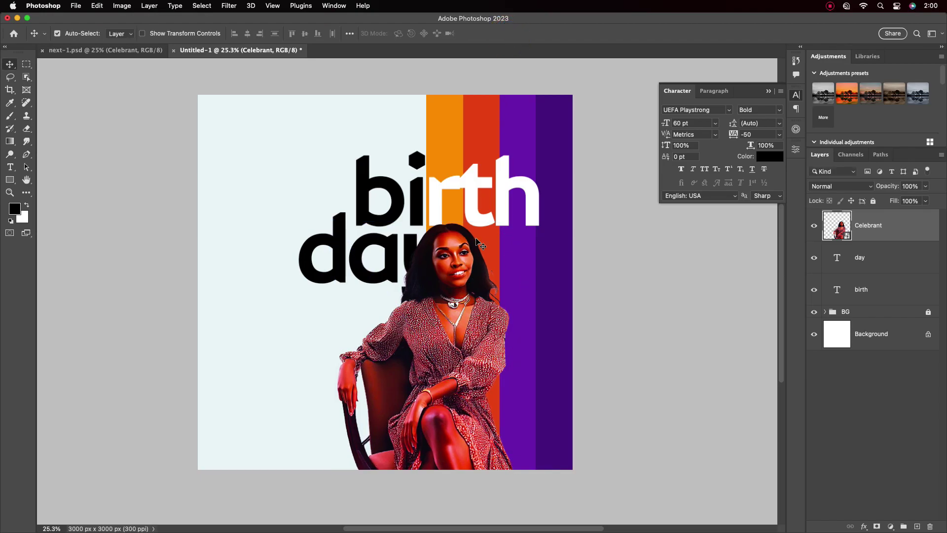
# Draw Ellipse 1 inside the bowl of the b and fill it with the red stripe colour
pyautogui.click(872, 311)
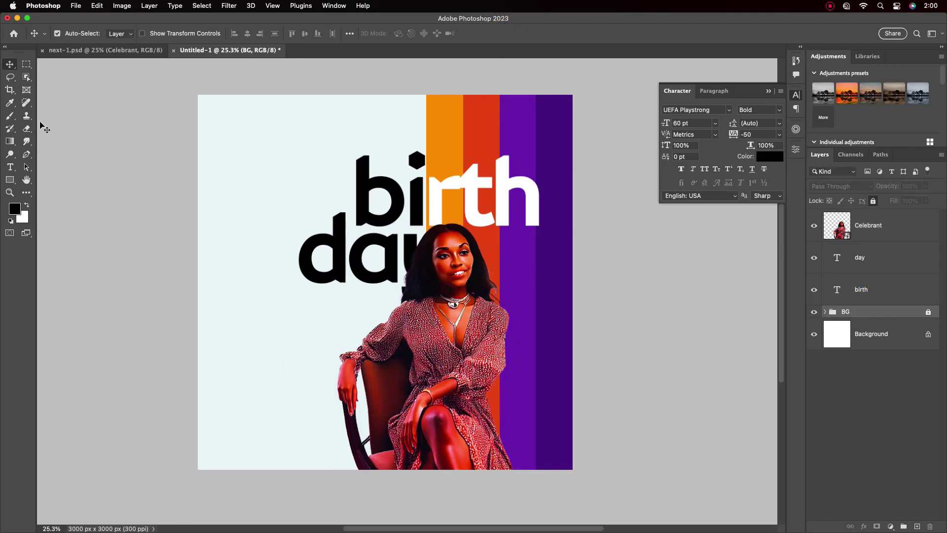
pyautogui.click(10, 180)
pyautogui.click(43, 189)
pyautogui.moveTo(369, 192); pyautogui.dragTo(393, 226)
pyautogui.press('v')
pyautogui.click(861, 289)
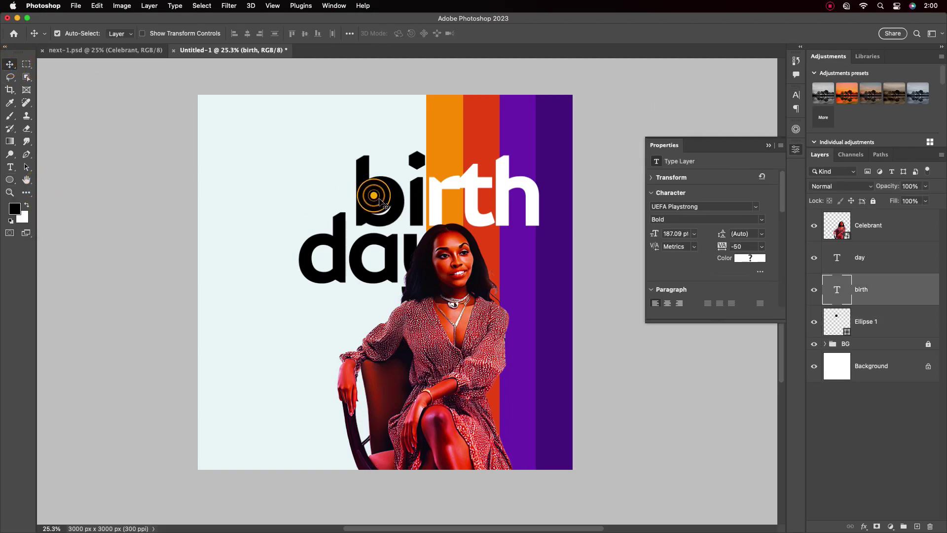
pyautogui.click(847, 316)
pyautogui.doubleClick(846, 328)
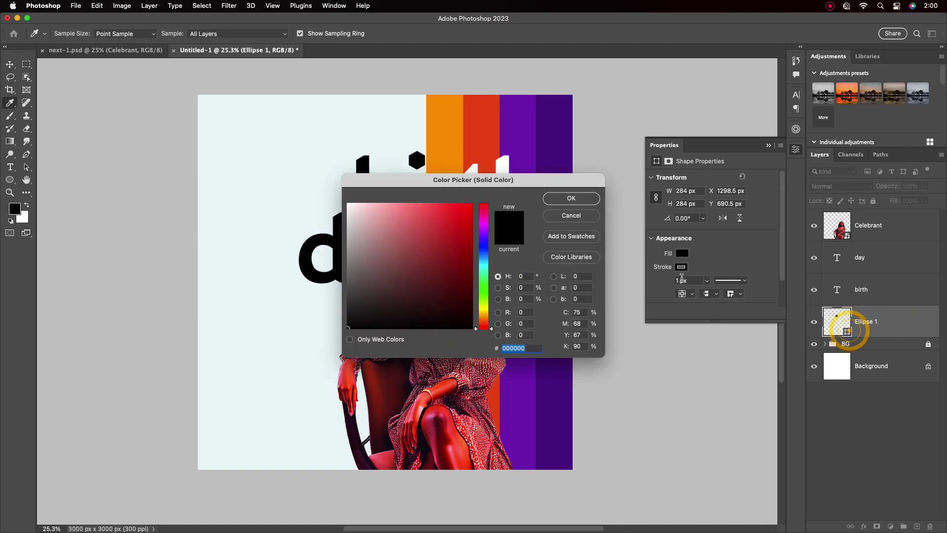
pyautogui.click(488, 133)
pyautogui.press('Return')
# Start a new text layer near the top left, above the Celebrant layer
pyautogui.scroll(1, 414, 242)
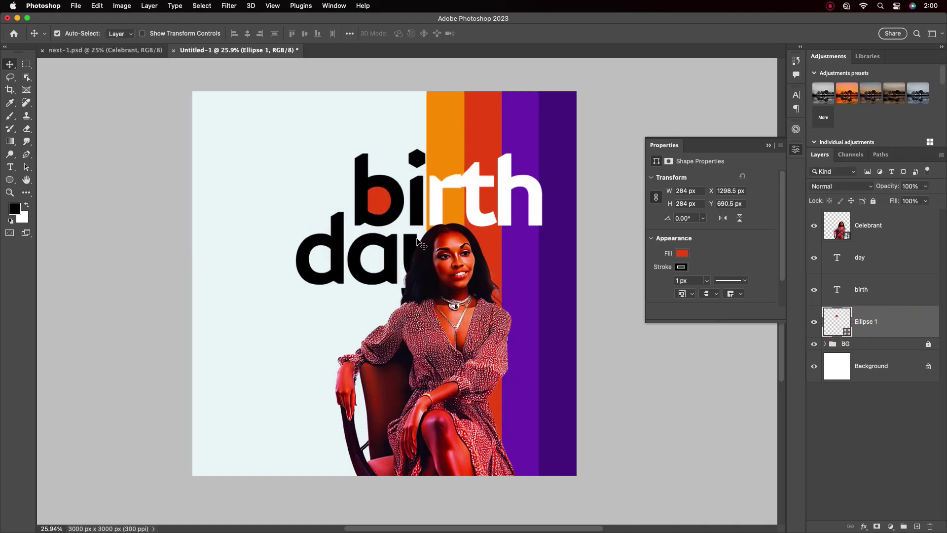
pyautogui.scroll(2, 436, 232)
pyautogui.scroll(-2, 413, 197)
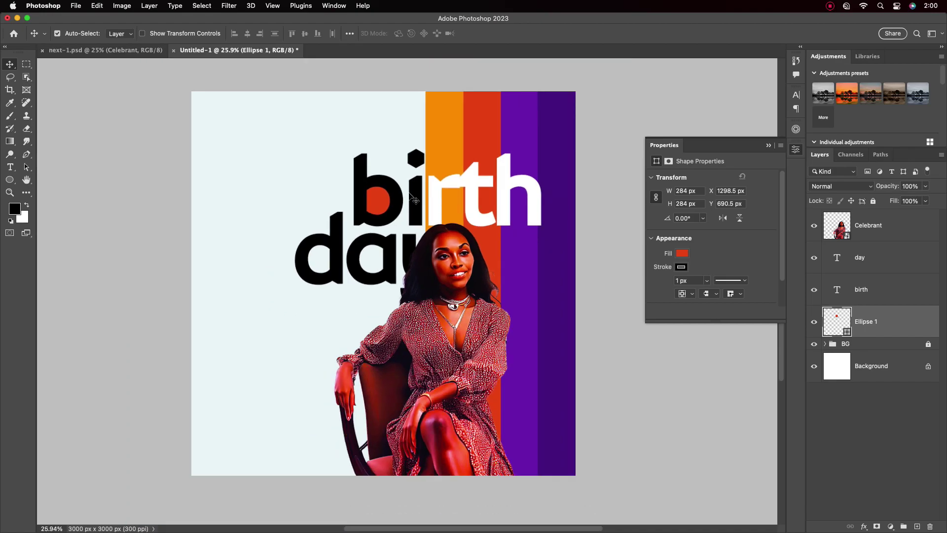
pyautogui.click(907, 228)
pyautogui.press('t')
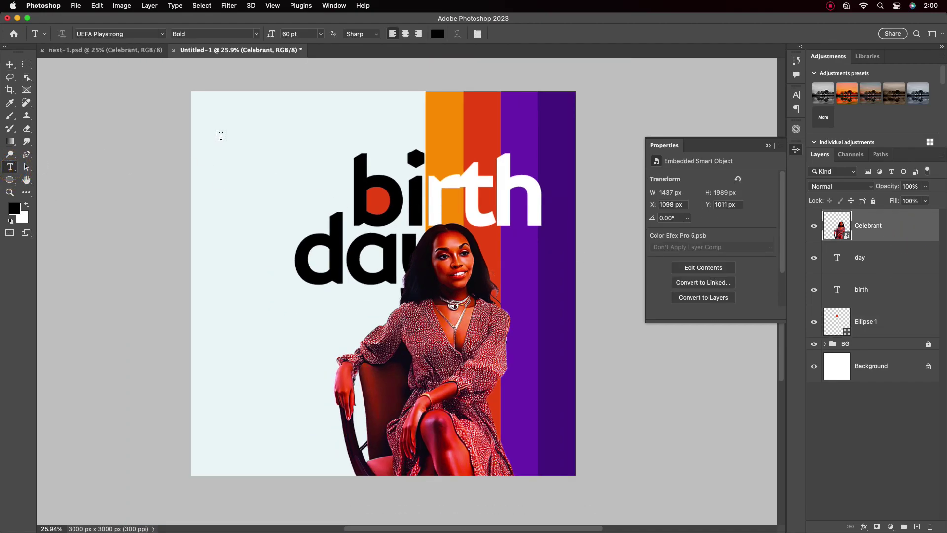
pyautogui.click(221, 138)
# Type the 01 06 23 date and set it to 24 pt with 18 pt leading
pyautogui.write('01')
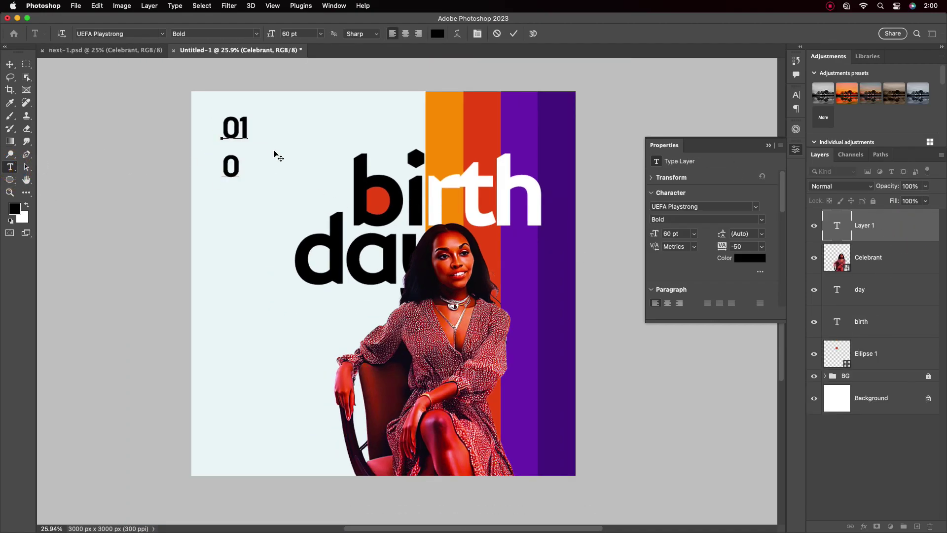
pyautogui.click(15, 64)
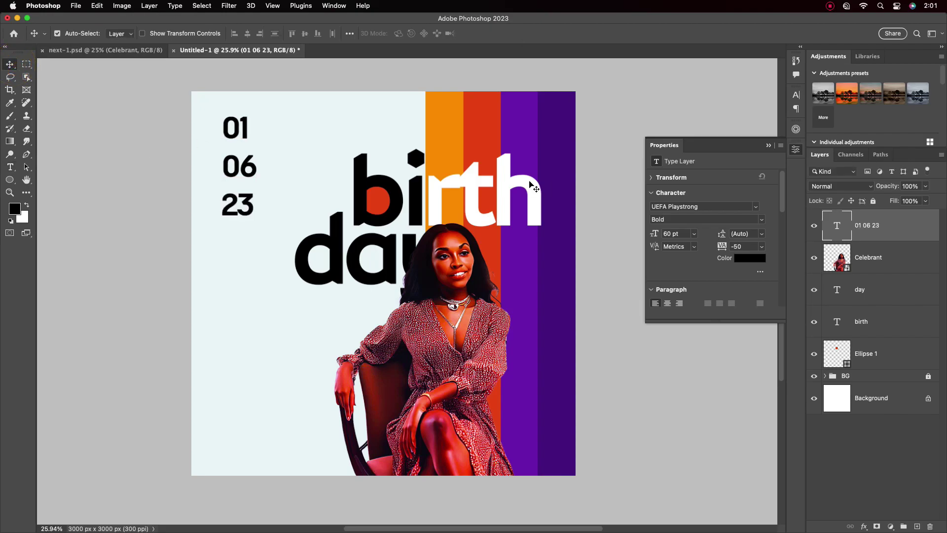
pyautogui.click(608, 192)
pyautogui.click(796, 94)
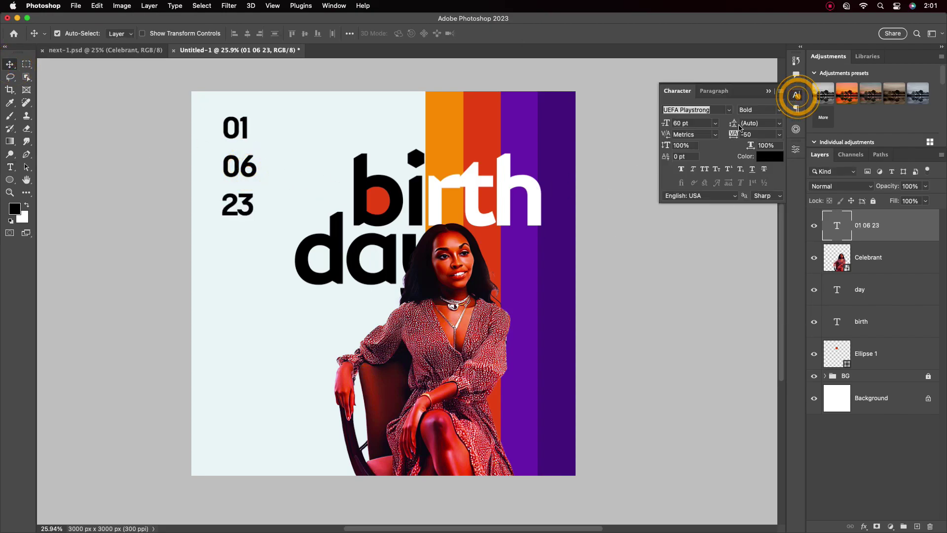
pyautogui.click(715, 123)
pyautogui.click(693, 261)
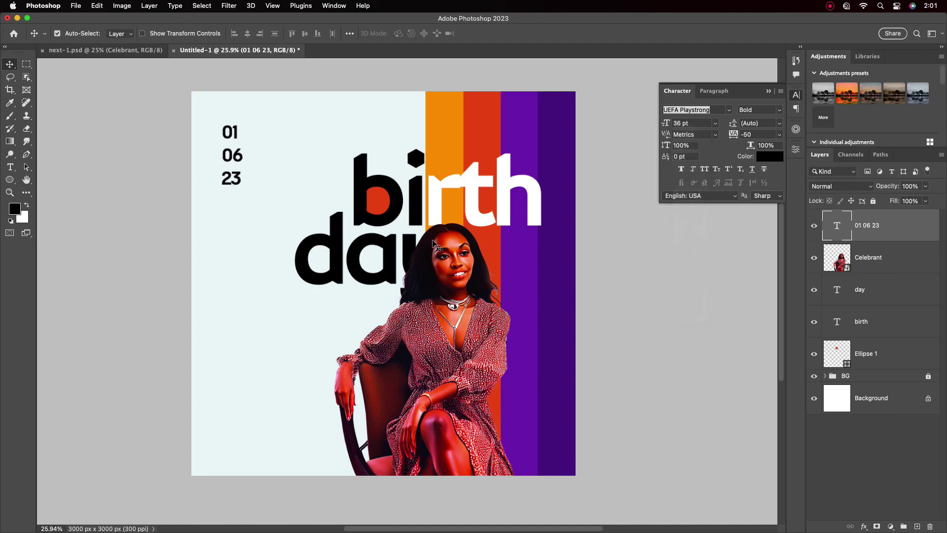
pyautogui.click(715, 124)
pyautogui.click(690, 243)
pyautogui.click(780, 124)
pyautogui.click(728, 151)
pyautogui.click(781, 127)
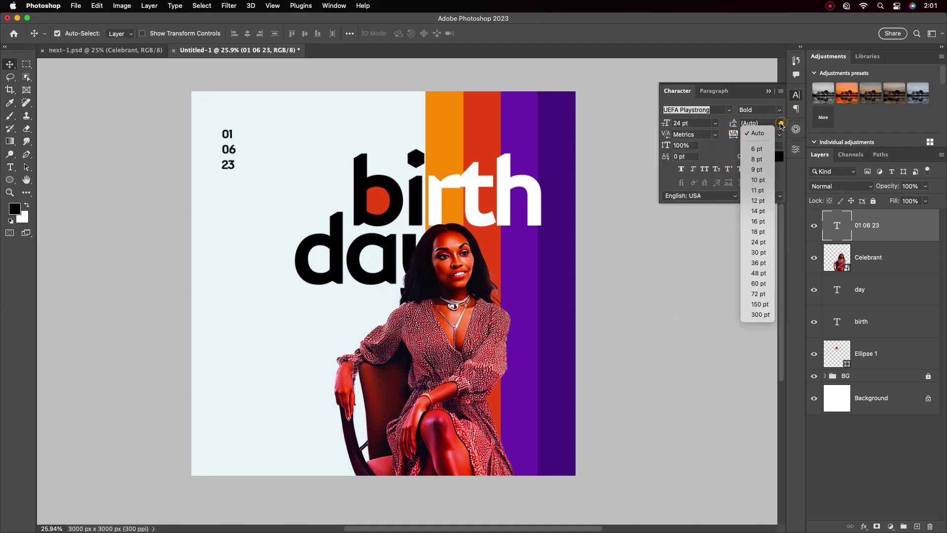
pyautogui.click(758, 234)
# Center the date in the red circle and reduce it to 19 pt with 15 pt leading
pyautogui.moveTo(231, 148); pyautogui.dragTo(382, 207)
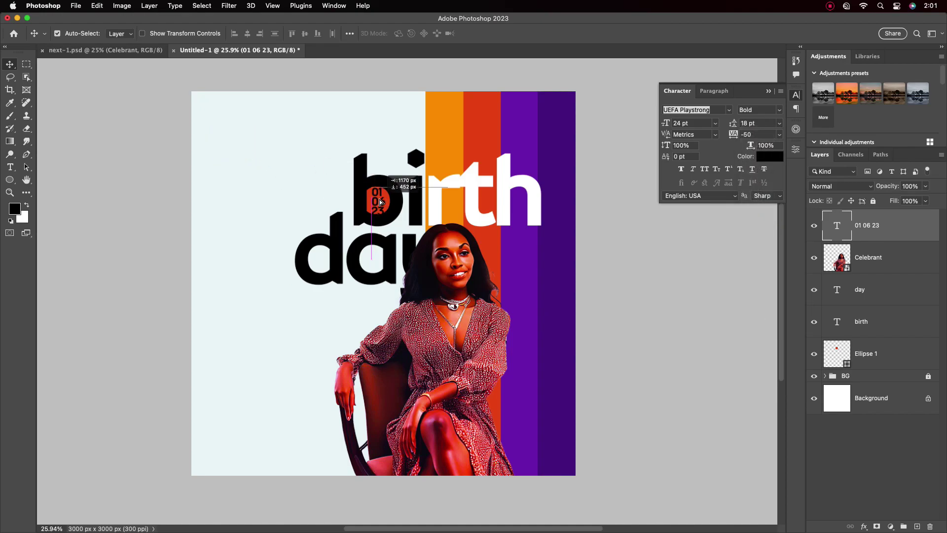
pyautogui.click(696, 123)
pyautogui.press('Down')
pyautogui.press('Down')
pyautogui.press('Down')
pyautogui.press('Down')
pyautogui.press('Down')
pyautogui.click(748, 124)
pyautogui.press('Down')
pyautogui.press('Down')
pyautogui.press('Down')
pyautogui.scroll(3, 318, 192)
pyautogui.moveTo(315, 191); pyautogui.dragTo(313, 192)
# Colour the date text white
pyautogui.click(713, 99)
pyautogui.click(677, 91)
pyautogui.click(770, 156)
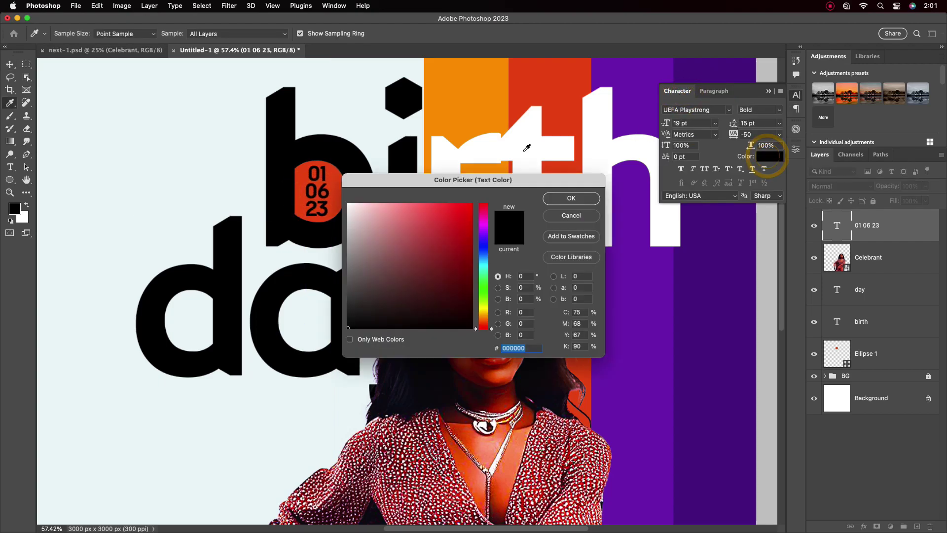
pyautogui.click(521, 150)
pyautogui.click(571, 197)
pyautogui.scroll(-3, 382, 246)
pyautogui.scroll(-1, 269, 254)
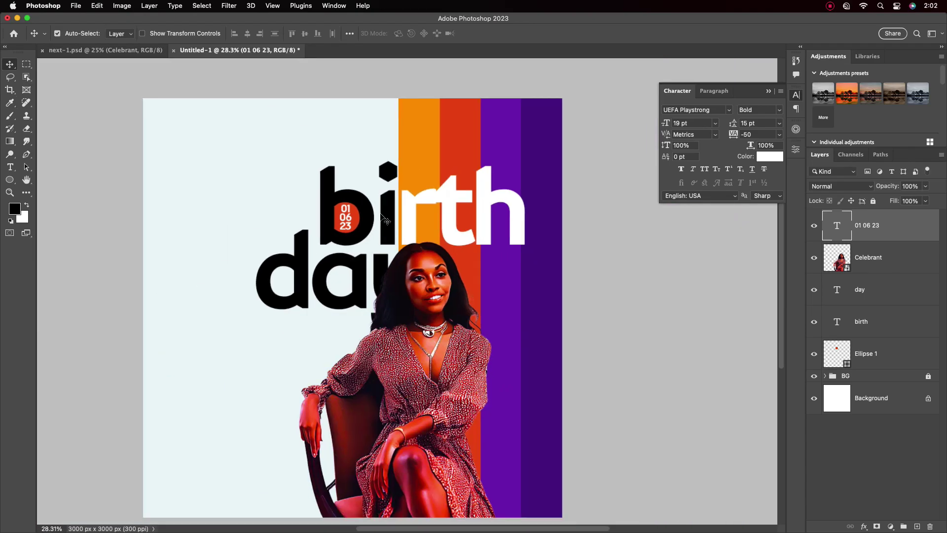
# Add the white 'BIRTHDAY QUEEN' caption and move it onto the stripes above 'rth'
pyautogui.press('t')
pyautogui.click(149, 166)
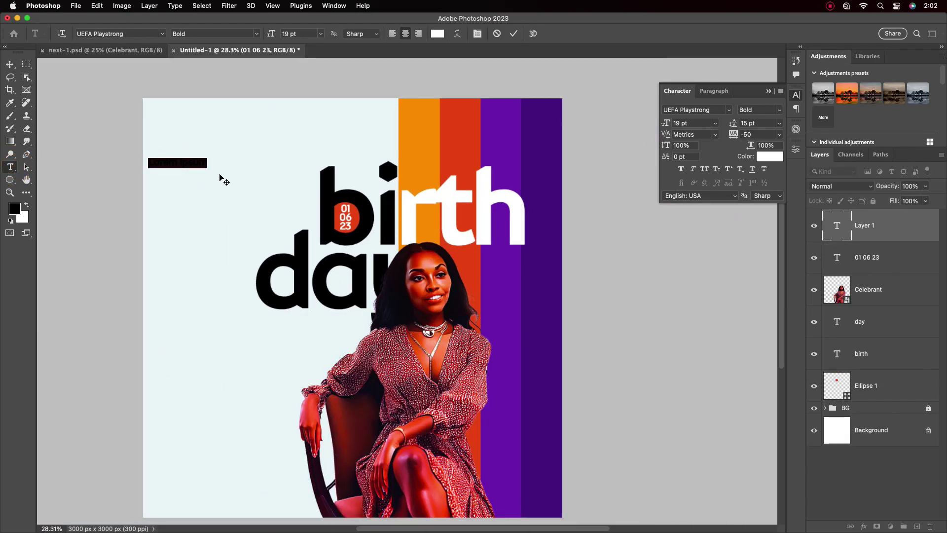
pyautogui.click(180, 163)
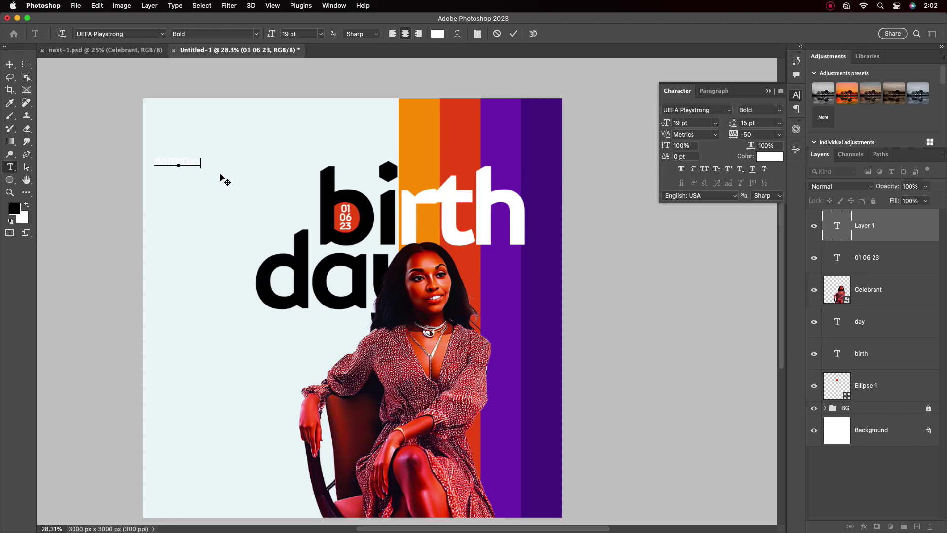
pyautogui.click(10, 65)
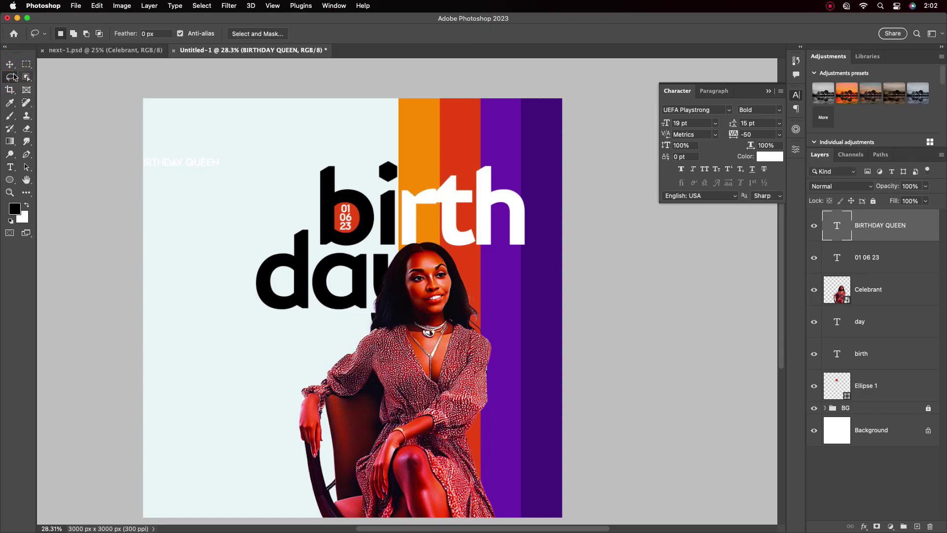
pyautogui.moveTo(169, 160); pyautogui.dragTo(495, 158)
# Alt-drag a copy of BIRTHDAY QUEEN down onto the purple stripe beside the portrait's head
pyautogui.scroll(3, 487, 149)
pyautogui.scroll(-3, 495, 158)
pyautogui.scroll(-2, 473, 168)
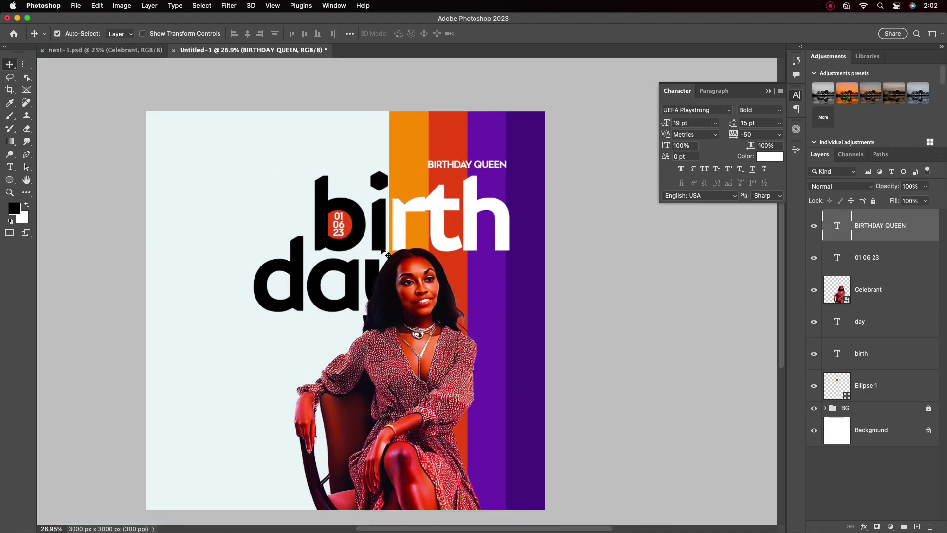
pyautogui.moveTo(402, 352); pyautogui.dragTo(414, 315)
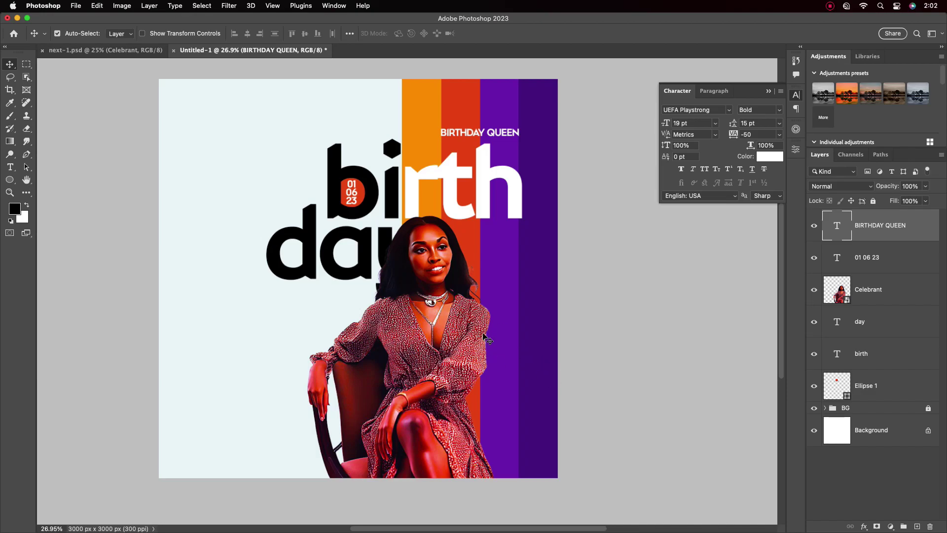
pyautogui.moveTo(471, 138); pyautogui.dragTo(510, 281)
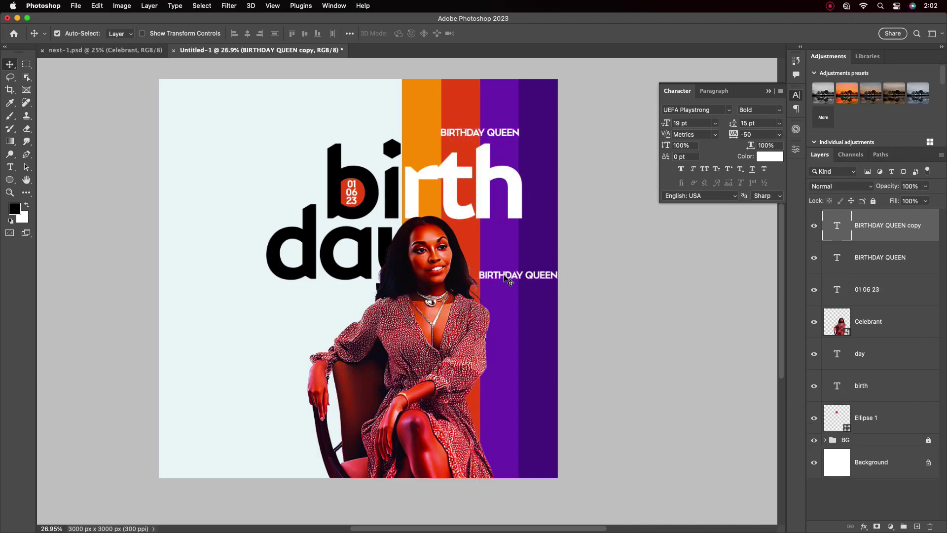
# Retype the copy as the celebrant's name on three lines and nudge it into place
pyautogui.doubleClick(531, 272)
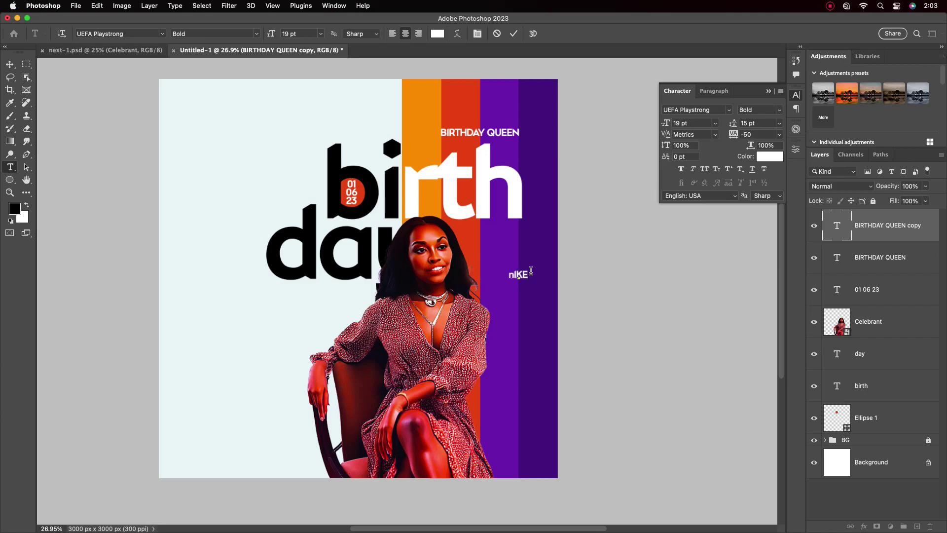
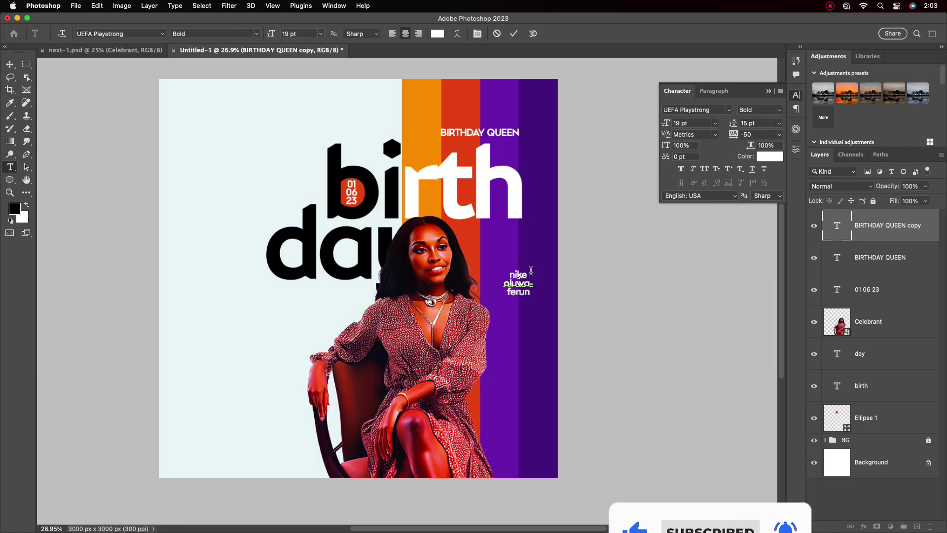
pyautogui.press('Escape')
pyautogui.press('v')
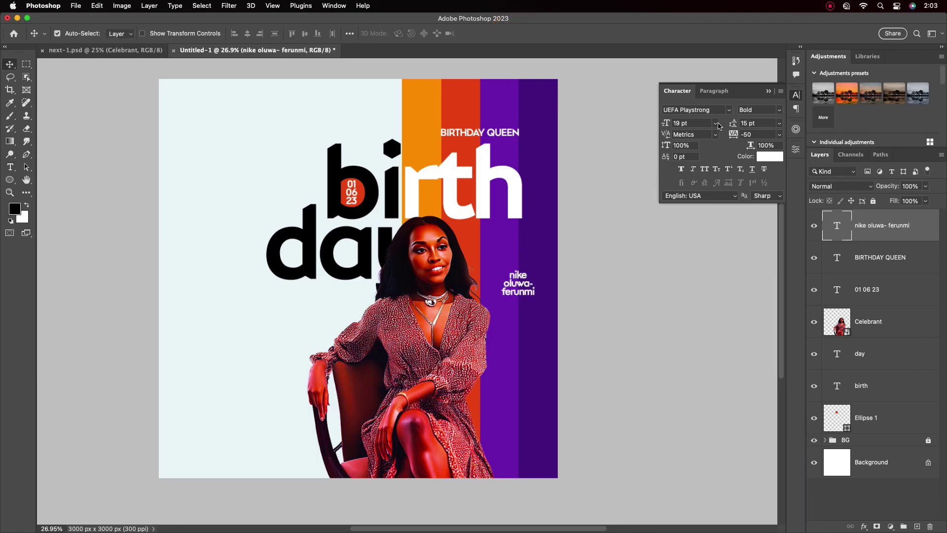
pyautogui.click(720, 94)
pyautogui.moveTo(521, 289); pyautogui.dragTo(519, 293)
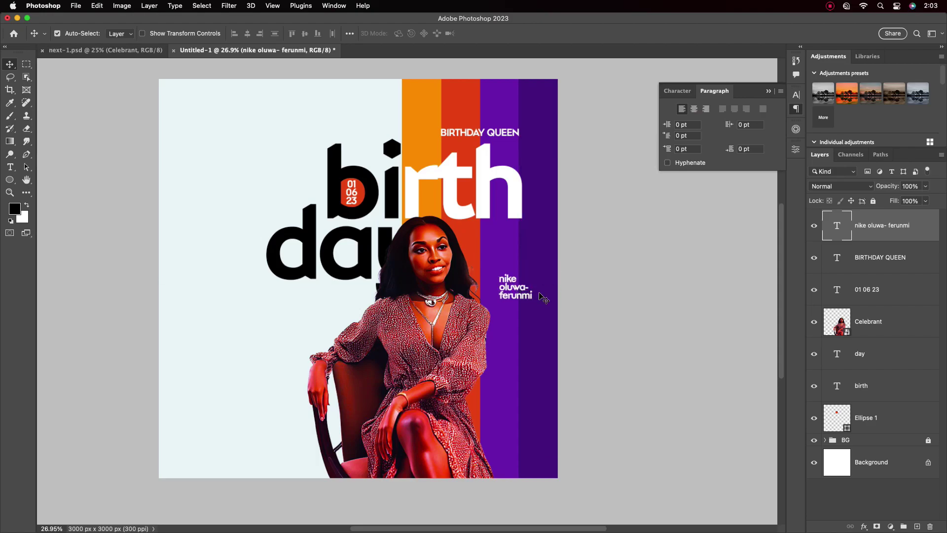
# Duplicate the name caption lower and retype it as 'best of the month to you our dear friend.'
pyautogui.moveTo(511, 337); pyautogui.dragTo(511, 338)
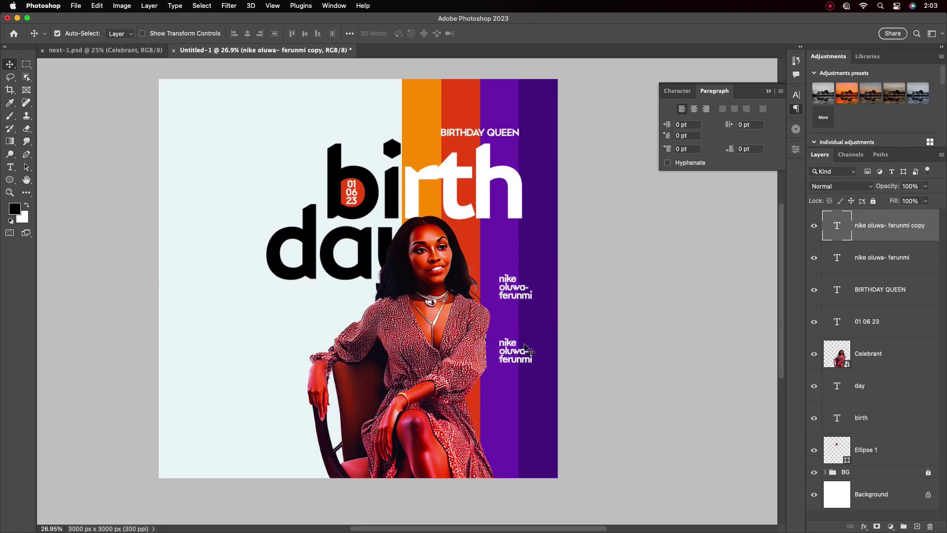
pyautogui.scroll(3, 512, 337)
pyautogui.doubleClick(503, 397)
pyautogui.write('best of')
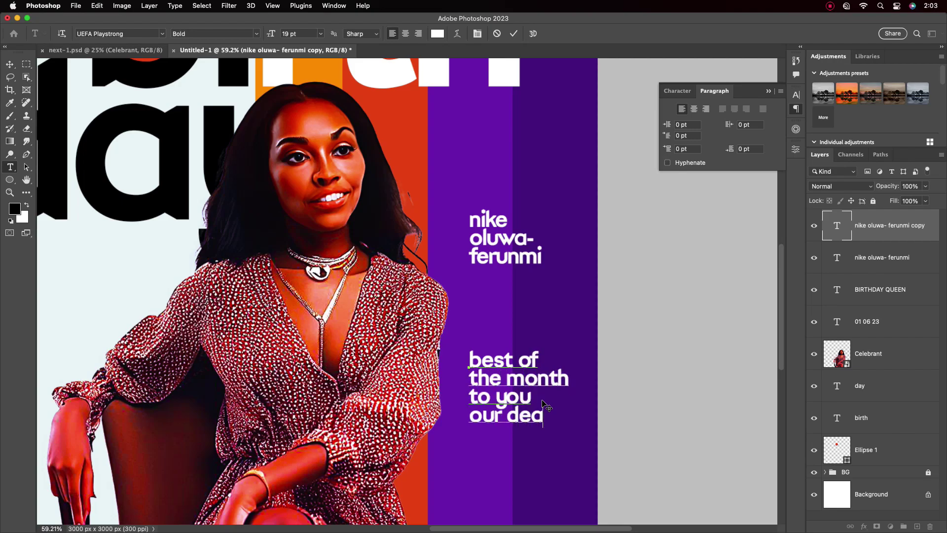
pyautogui.write('riend.')
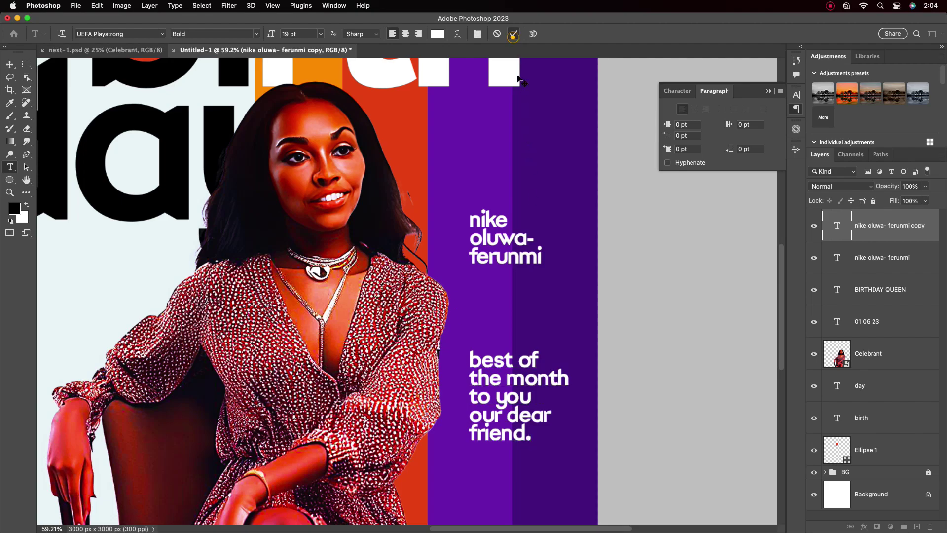
pyautogui.click(513, 34)
pyautogui.press('v')
pyautogui.press('super+minus')
pyautogui.press('super+minus')
pyautogui.press('super+minus')
# Nudge the wish block up slightly and set its font weight to Medium
pyautogui.click(677, 90)
pyautogui.click(780, 114)
pyautogui.click(776, 110)
pyautogui.click(499, 369)
pyautogui.scroll(4, 498, 358)
pyautogui.moveTo(499, 359)
pyautogui.mouseDown()
pyautogui.moveTo(500, 338)
pyautogui.moveTo(497, 350)
pyautogui.mouseUp()
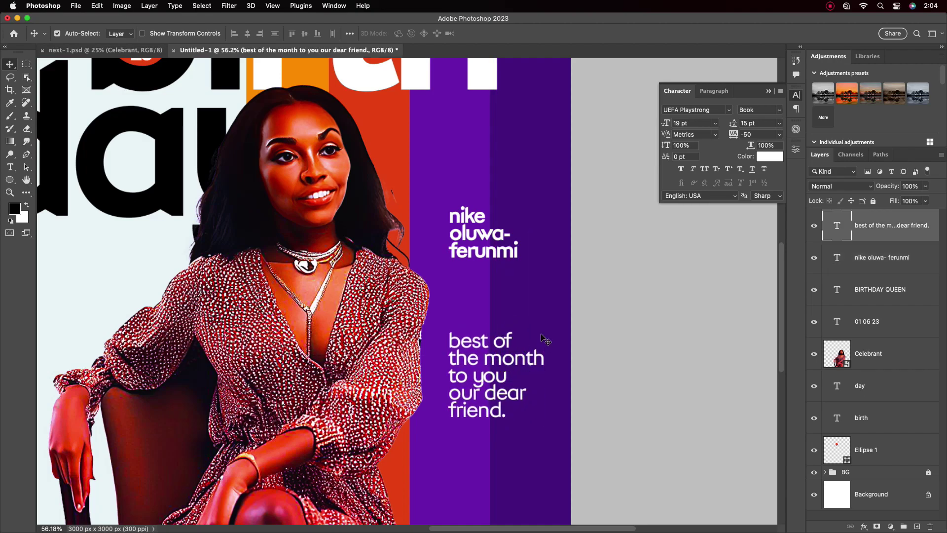
pyautogui.click(772, 111)
pyautogui.click(772, 121)
pyautogui.scroll(-5, 481, 365)
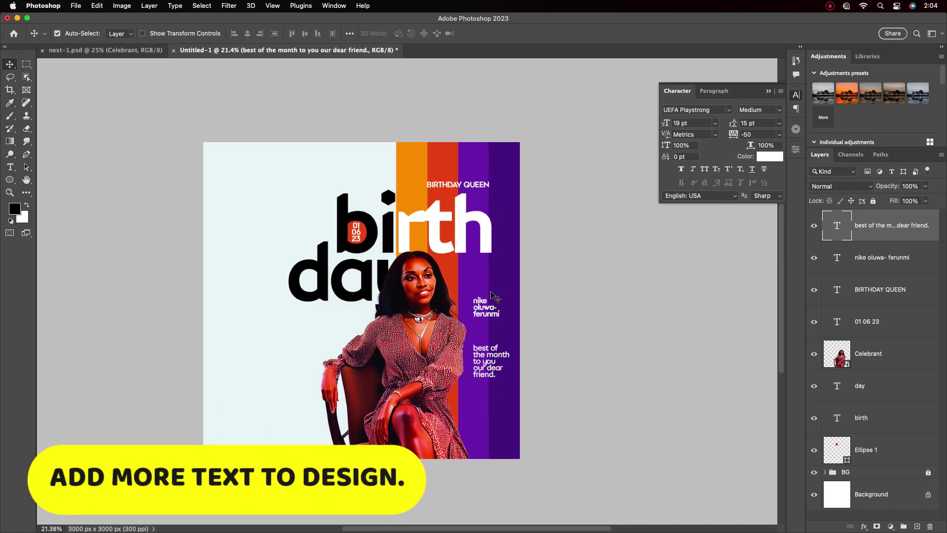
pyautogui.scroll(1, 353, 272)
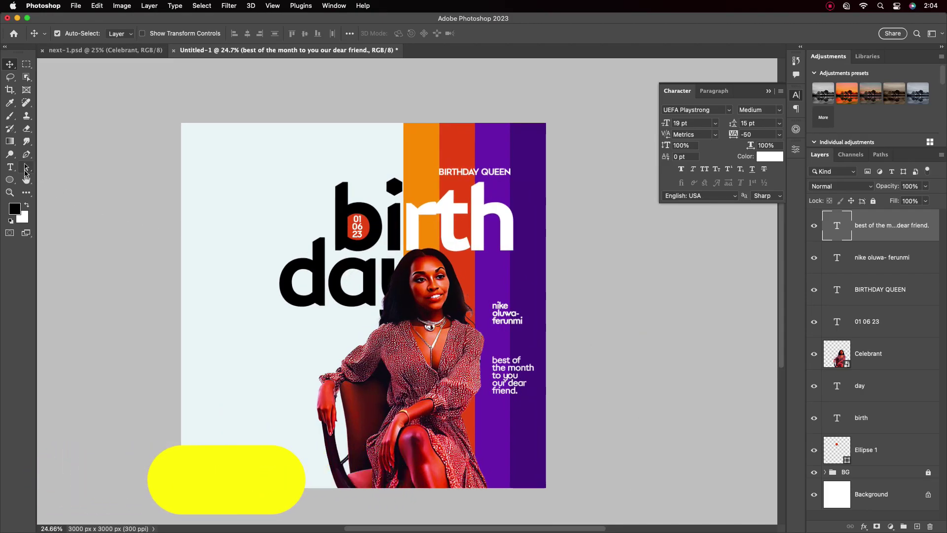
# Add a 'plus one today' text line at the poster's upper left
pyautogui.click(11, 167)
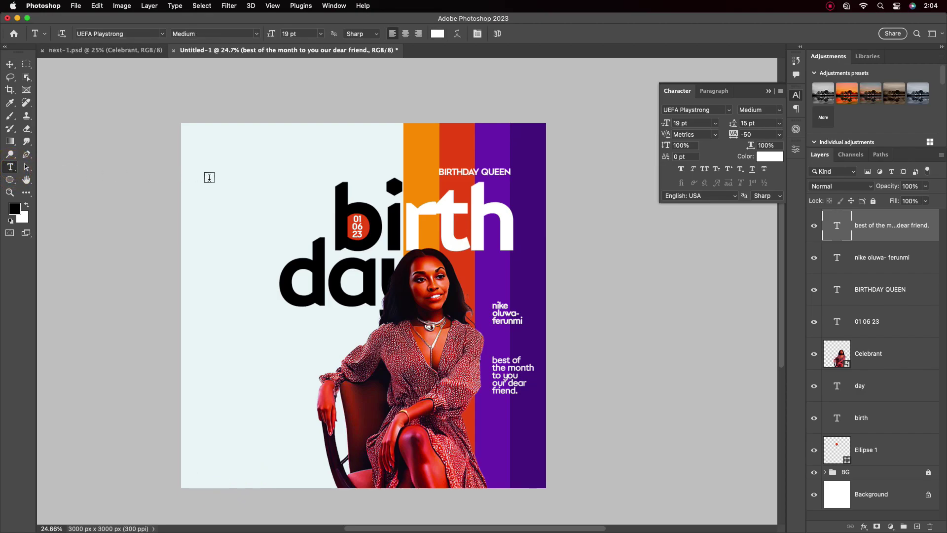
pyautogui.click(209, 177)
pyautogui.press('BackSpace')
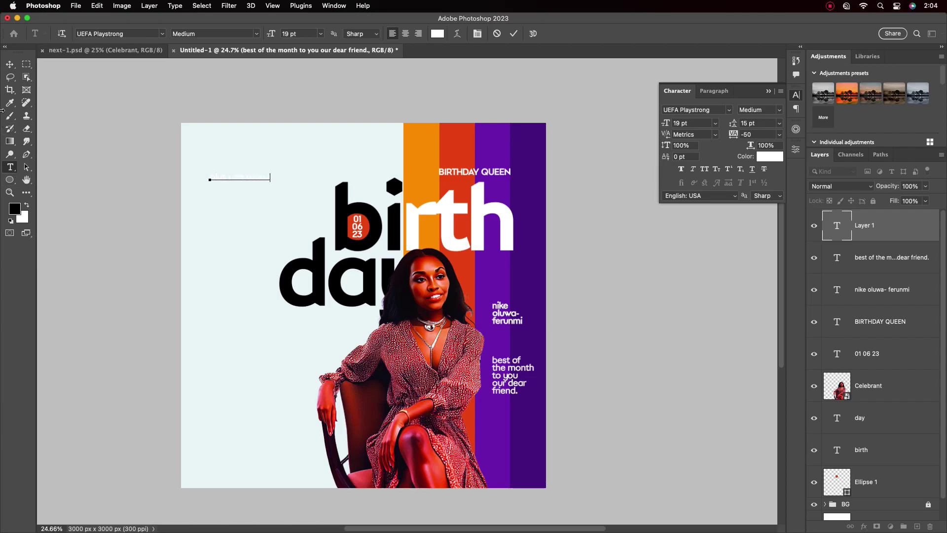
pyautogui.click(9, 64)
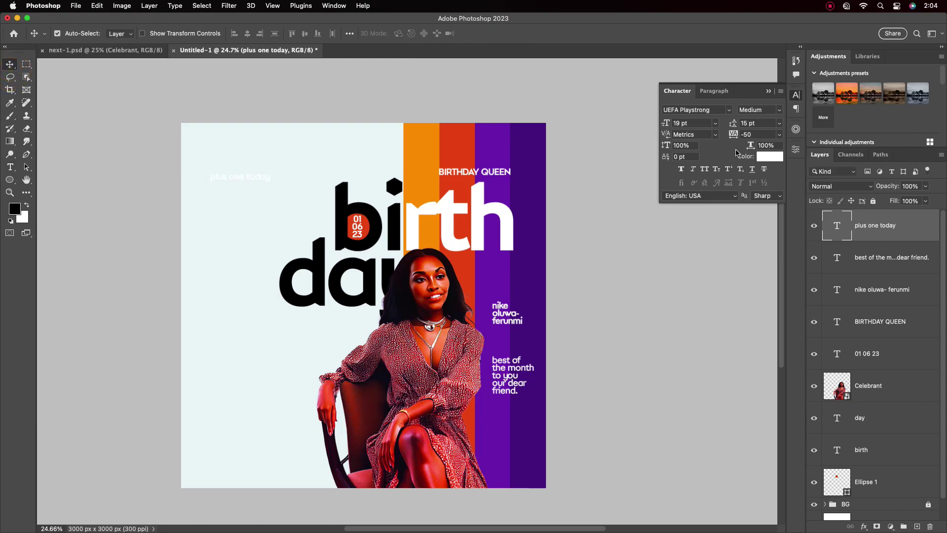
# Colour the text dark purple sampled from the stripe and shift it slightly right
pyautogui.click(766, 158)
pyautogui.moveTo(766, 157); pyautogui.dragTo(524, 151)
pyautogui.click(565, 200)
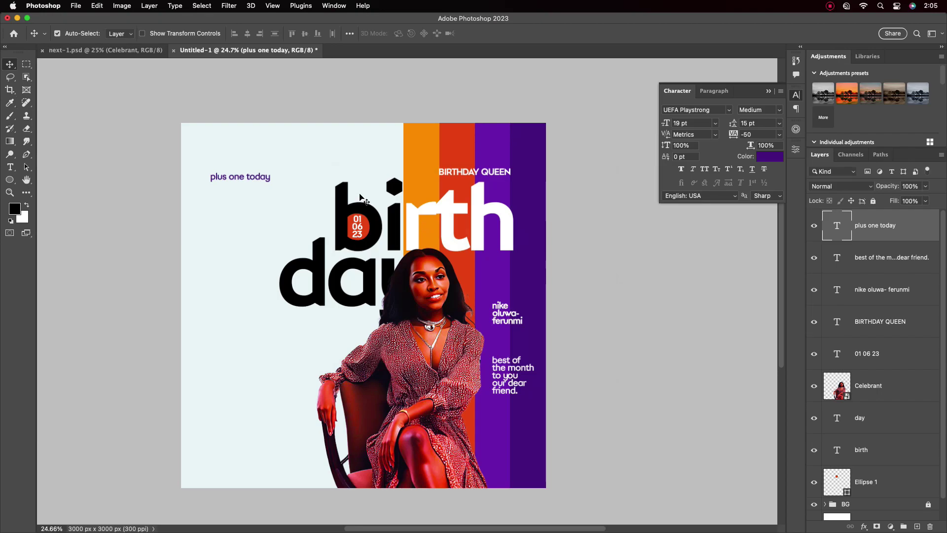
pyautogui.moveTo(243, 179)
pyautogui.mouseDown()
pyautogui.moveTo(270, 180)
pyautogui.moveTo(258, 179)
pyautogui.mouseUp()
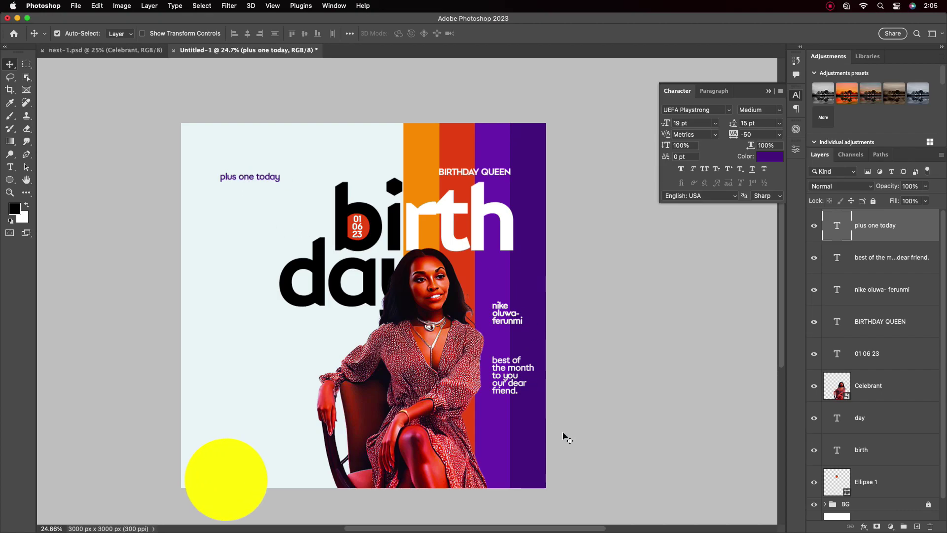
# Draw a rectangle below 'plus one today' with no stroke and a 226 px bottom-right corner radius
pyautogui.click(10, 179)
pyautogui.click(54, 176)
pyautogui.moveTo(221, 215); pyautogui.dragTo(272, 277)
pyautogui.click(681, 267)
pyautogui.click(663, 286)
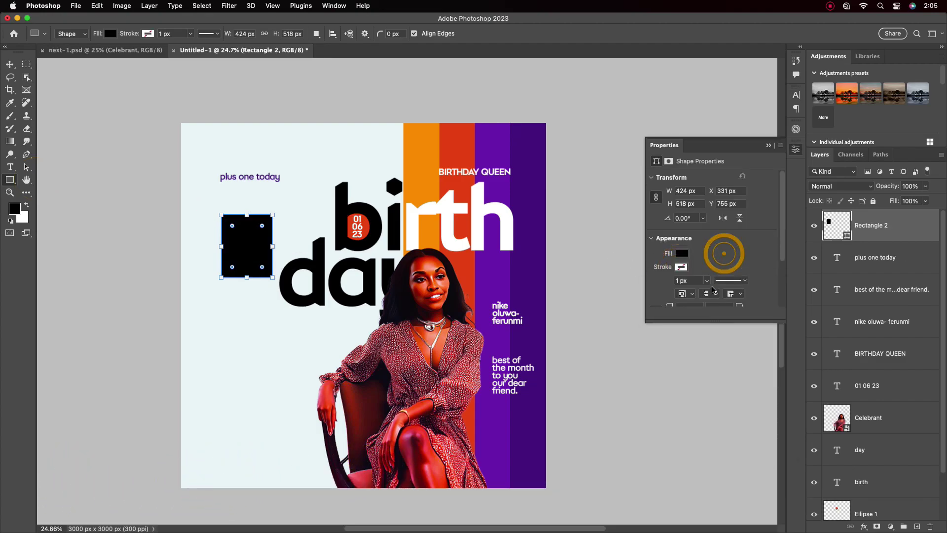
pyautogui.scroll(-2, 715, 246)
pyautogui.moveTo(738, 266); pyautogui.dragTo(585, 329)
# Fill the rectangle with red sampled from the red stripe
pyautogui.click(10, 64)
pyautogui.click(242, 242)
pyautogui.doubleClick(847, 235)
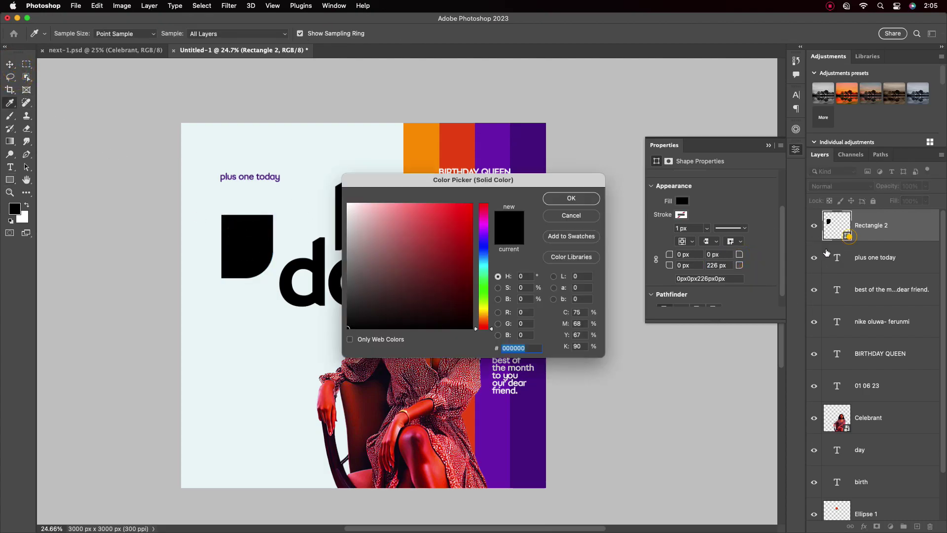
pyautogui.click(457, 148)
pyautogui.press('Return')
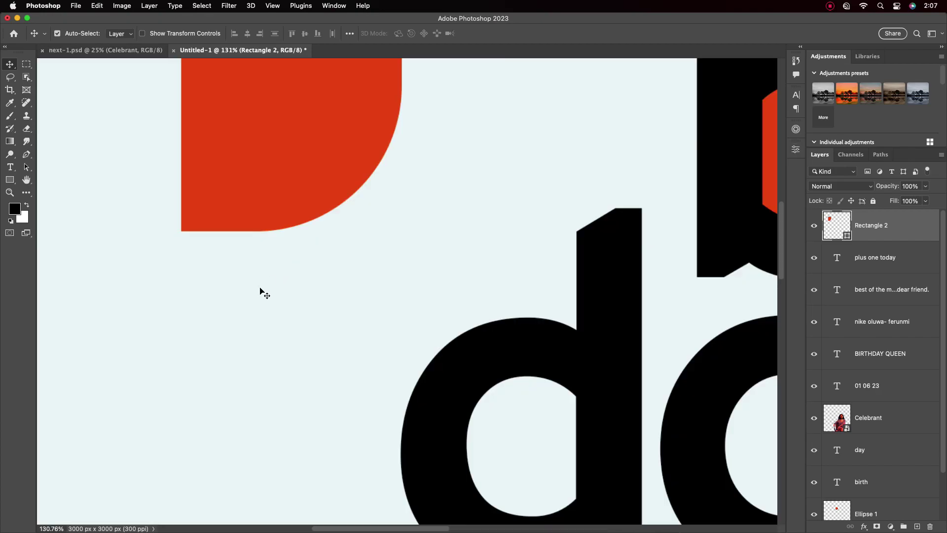
# Add an empty layer above Rectangle 2 and outline a triangular bubble tail with the Pen tool
pyautogui.click(254, 302)
pyautogui.click(897, 231)
pyautogui.click(917, 526)
pyautogui.click(890, 238)
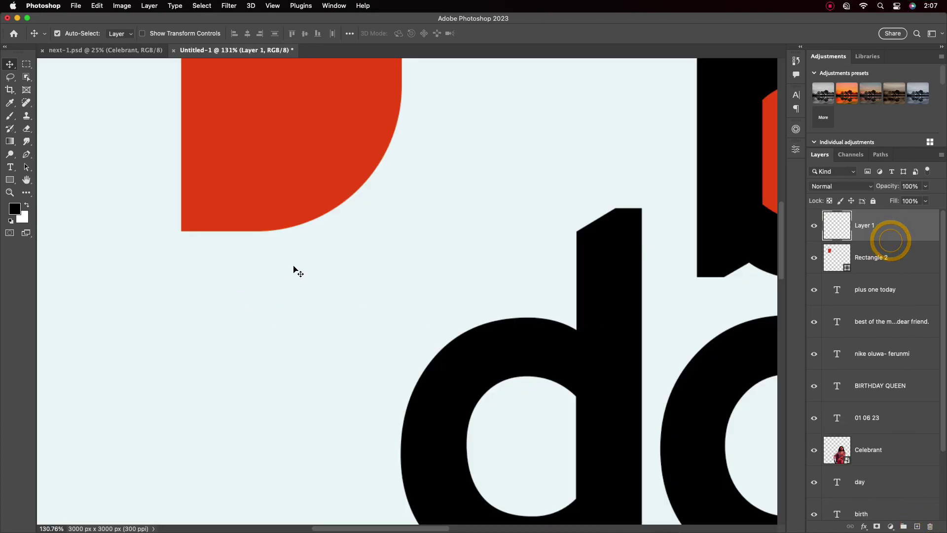
pyautogui.press('p')
pyautogui.click(213, 196)
pyautogui.click(261, 306)
pyautogui.click(261, 192)
pyautogui.click(213, 197)
# Convert the tail path to a selection and fill it black on Layer 1
pyautogui.rightClick(239, 229)
pyautogui.click(270, 279)
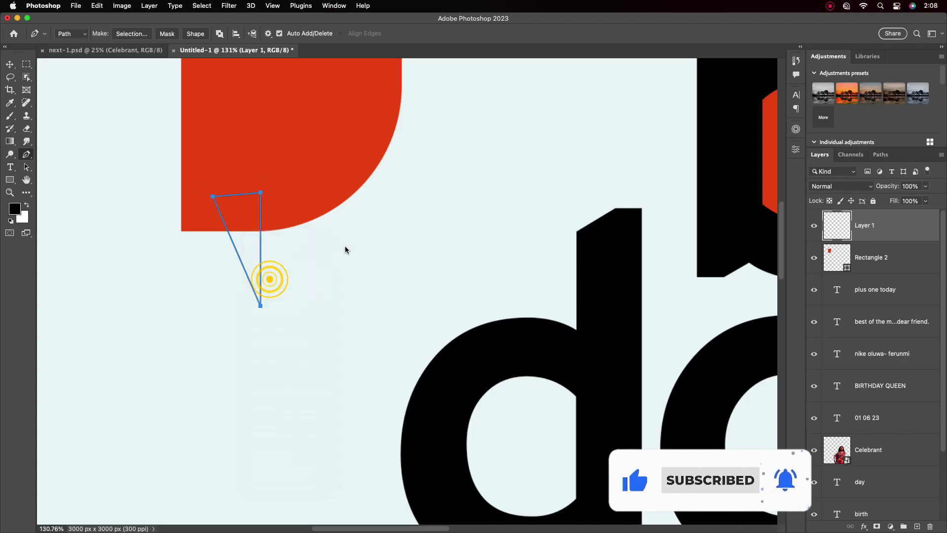
pyautogui.click(524, 213)
pyautogui.click(877, 233)
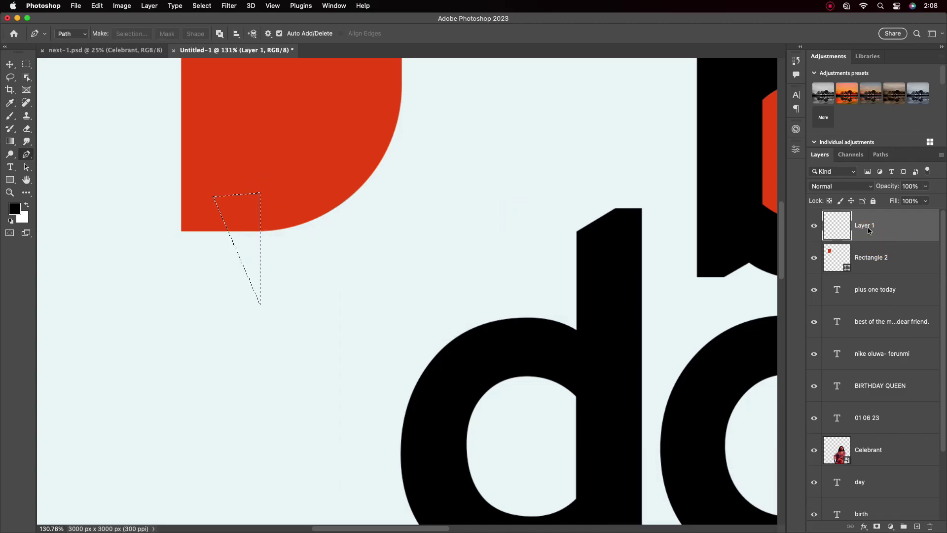
pyautogui.hotkey('alt', 'BackSpace')
pyautogui.scroll(-5, 336, 195)
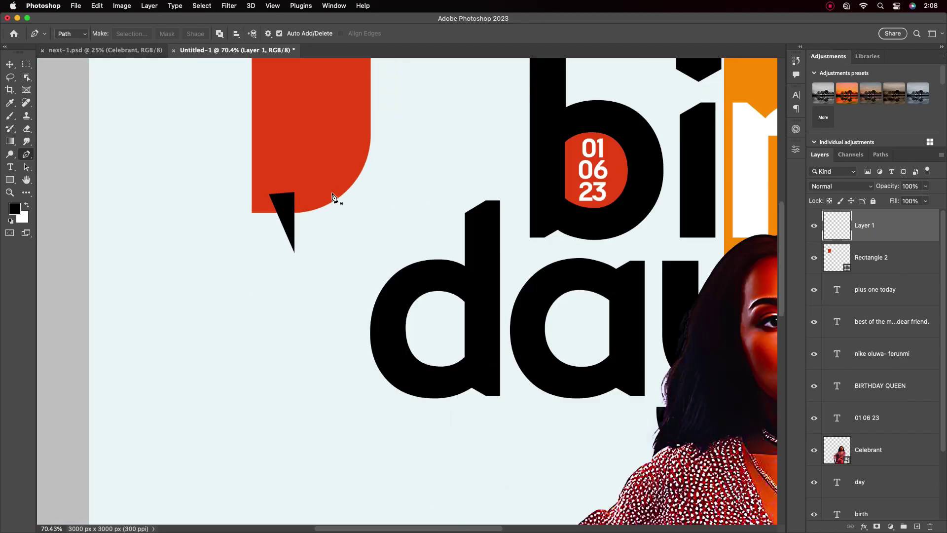
# Give the tail a Color Overlay in red sampled from the rectangle
pyautogui.click(9, 64)
pyautogui.doubleClick(900, 223)
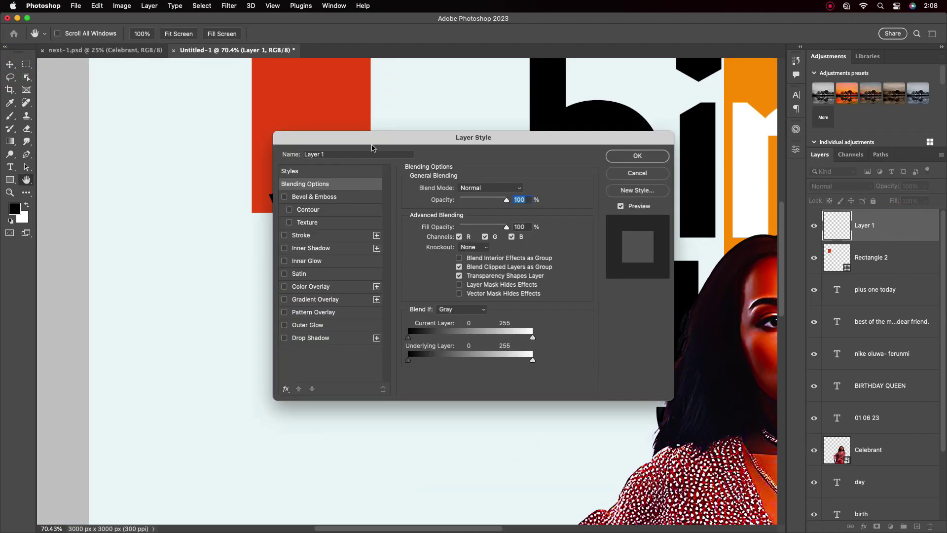
pyautogui.moveTo(386, 143); pyautogui.dragTo(516, 177)
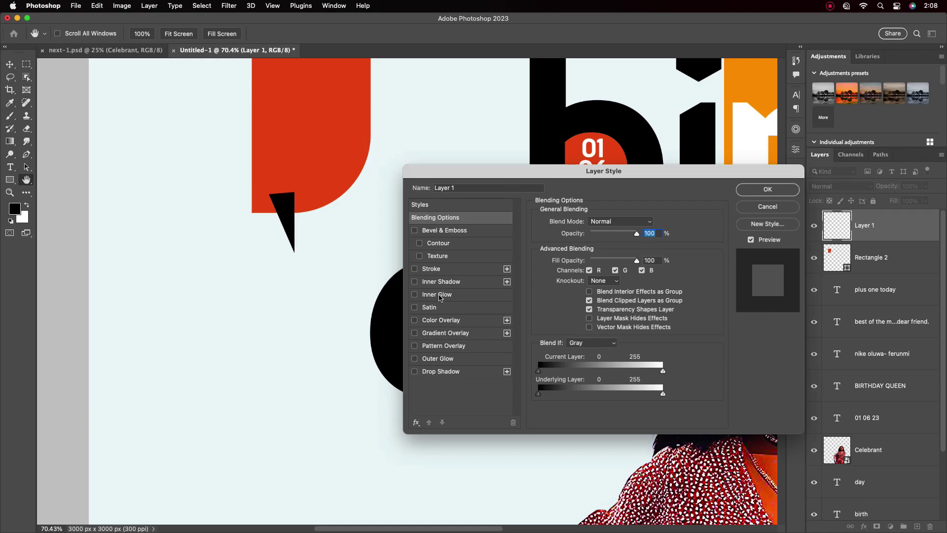
pyautogui.click(437, 319)
pyautogui.click(648, 222)
pyautogui.click(344, 124)
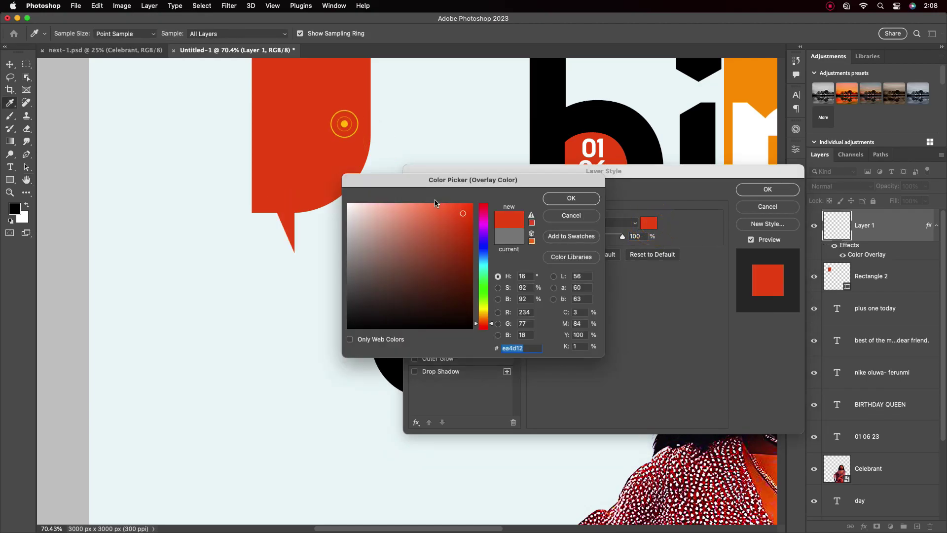
pyautogui.click(562, 198)
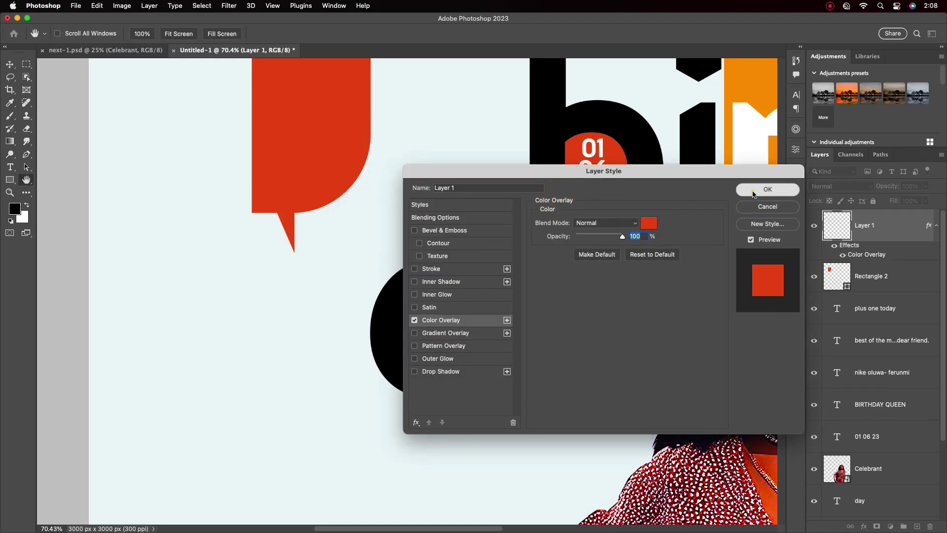
pyautogui.click(768, 190)
pyautogui.click(937, 226)
# Convert the tail and Rectangle 2 together into a single smart object
pyautogui.click(889, 238)
pyautogui.keyDown('shift'); pyautogui.click(885, 250); pyautogui.keyUp('shift')
pyautogui.rightClick(885, 250)
pyautogui.click(810, 194)
pyautogui.scroll(1, 325, 189)
pyautogui.scroll(-6, 326, 190)
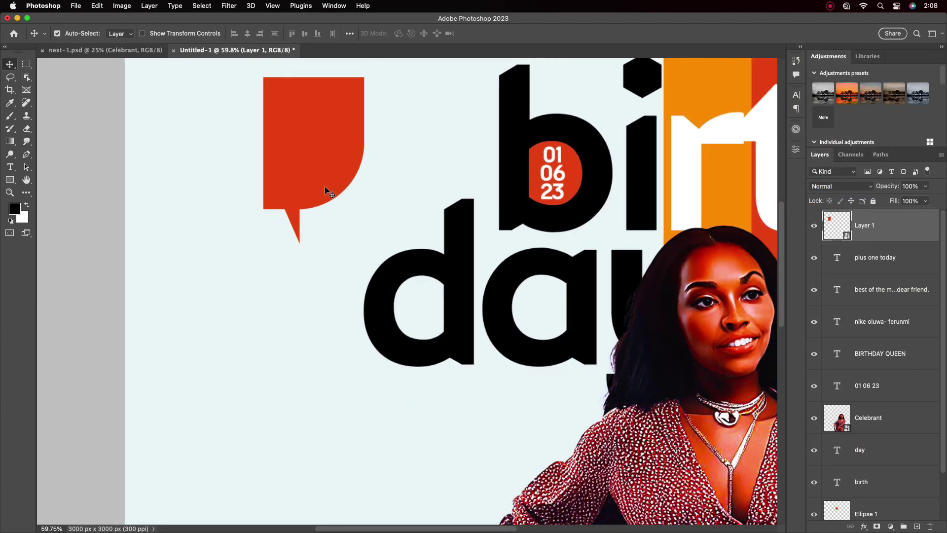
# Duplicate the 'best of the month' caption, move it above the bubble layer, and place it inside the bubble
pyautogui.scroll(-1, 330, 201)
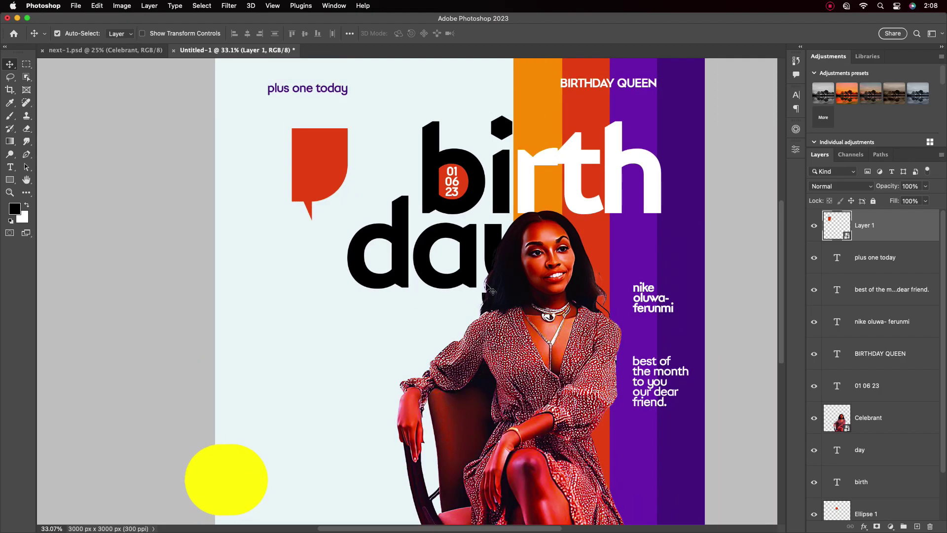
pyautogui.moveTo(650, 379); pyautogui.dragTo(324, 163)
pyautogui.moveTo(880, 297); pyautogui.dragTo(868, 219)
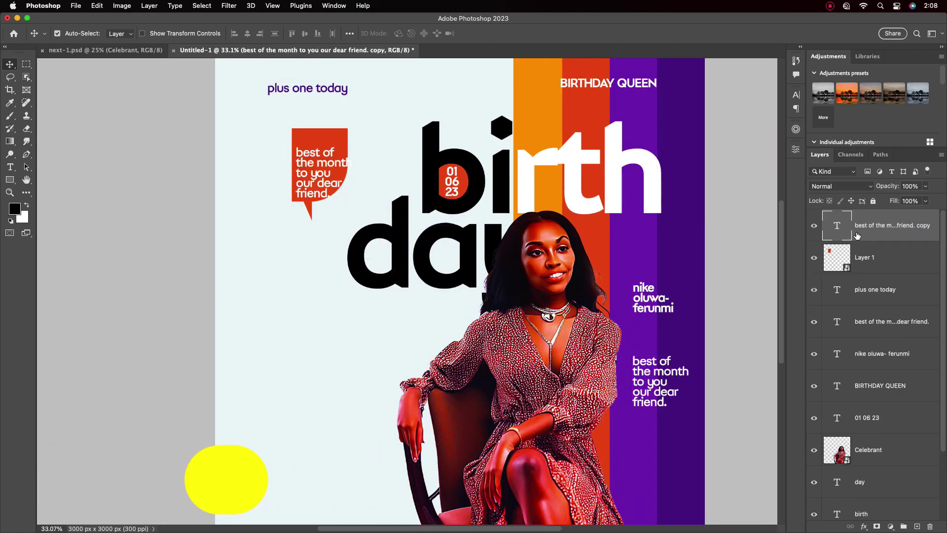
pyautogui.scroll(4, 353, 146)
pyautogui.moveTo(277, 172); pyautogui.dragTo(284, 179)
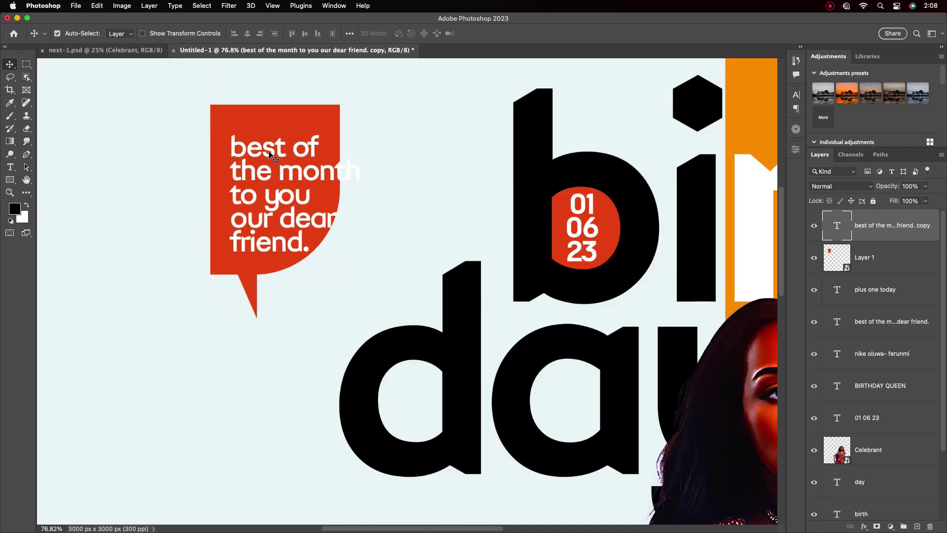
# Rewrite the copy's opening lines as 'We wish / you all / best in / this'
pyautogui.doubleClick(232, 139)
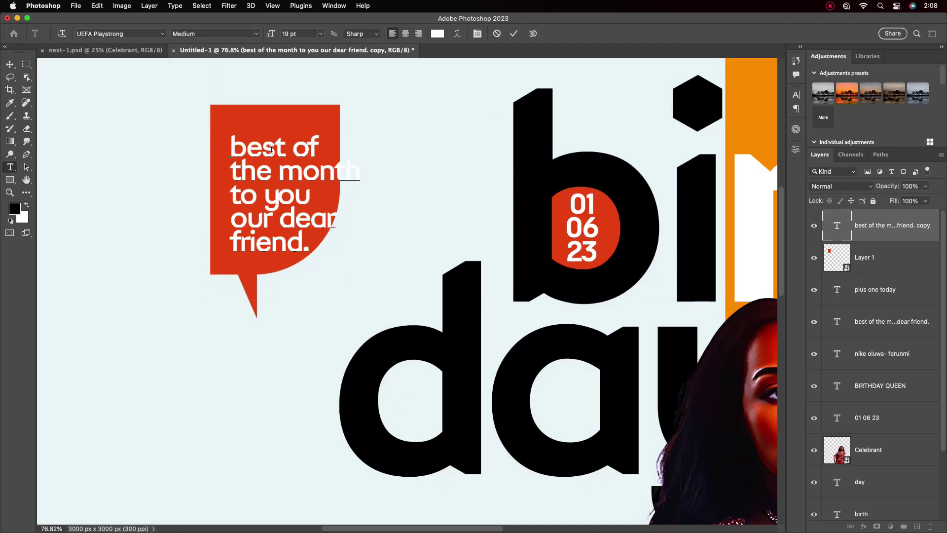
pyautogui.write('We wish')
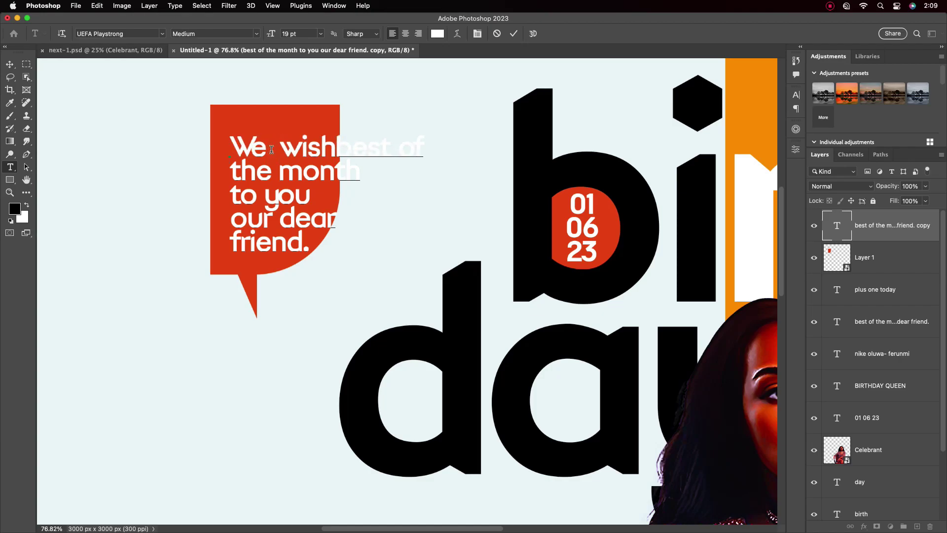
pyautogui.press('Return')
pyautogui.write('you')
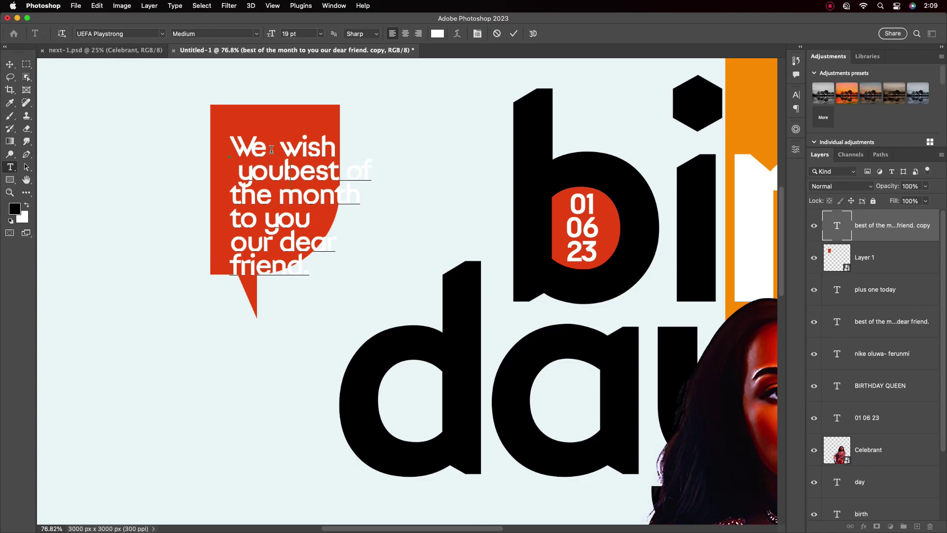
pyautogui.write(' all')
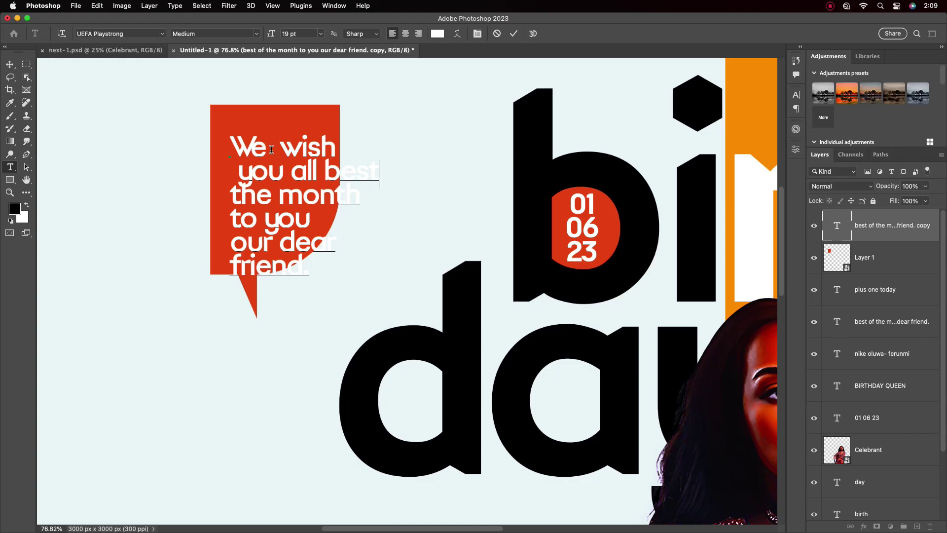
pyautogui.press('Return')
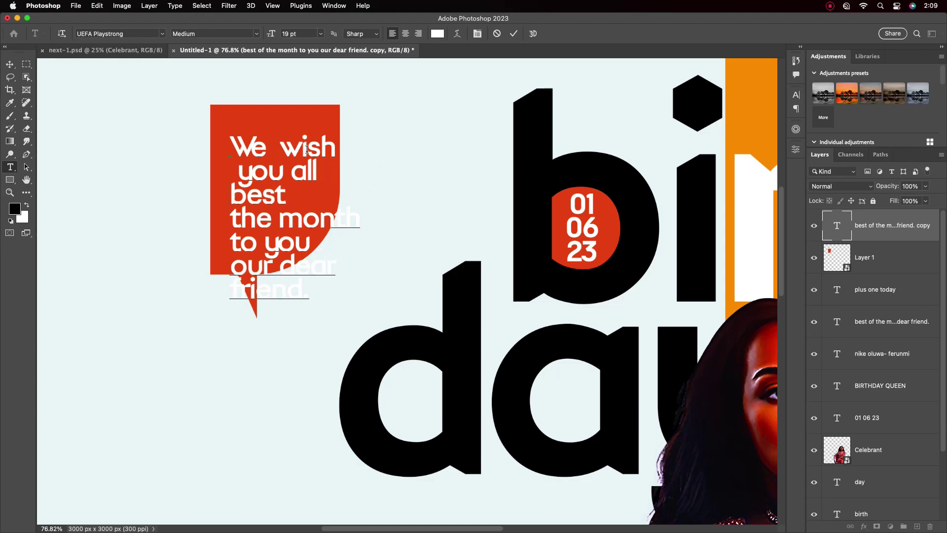
pyautogui.press('BackSpace')
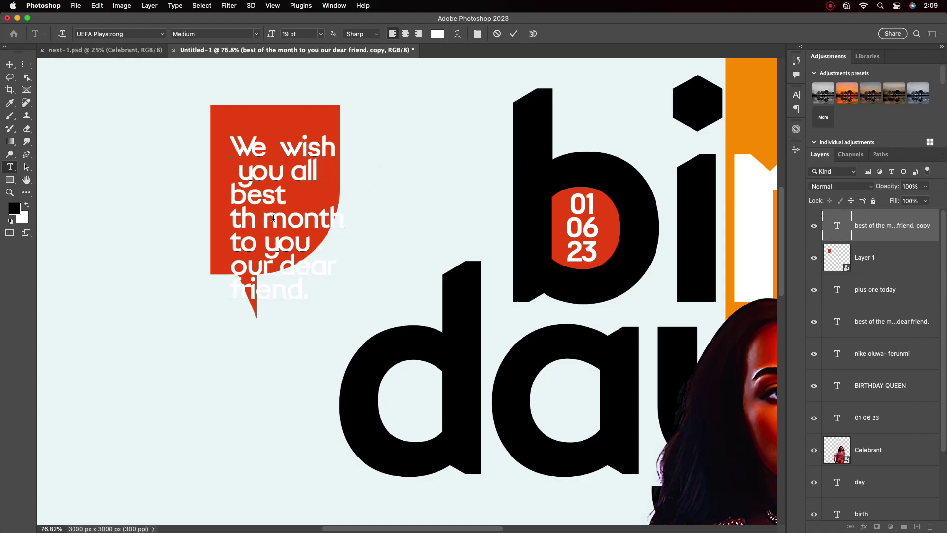
pyautogui.press('BackSpace')
pyautogui.press('BackSpace')
pyautogui.press('BackSpace')
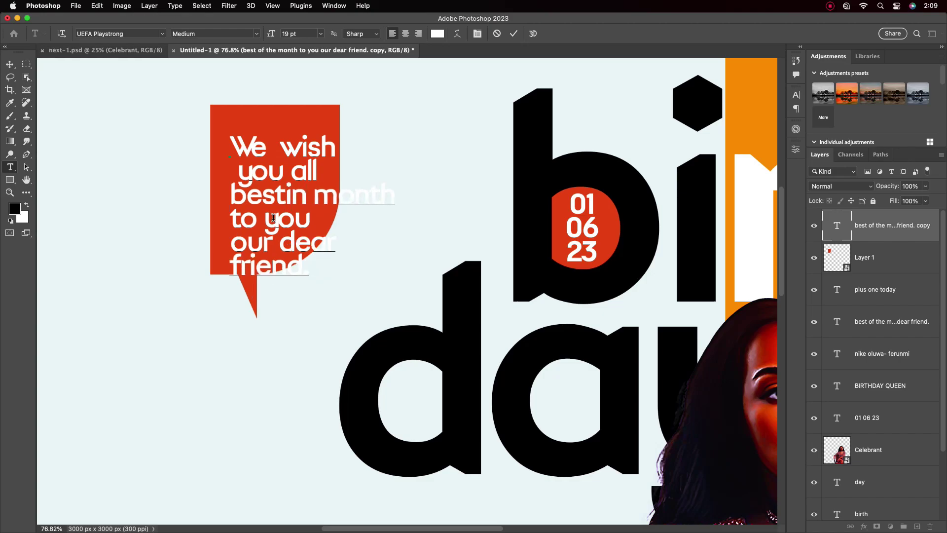
pyautogui.write('in')
pyautogui.press('Return')
pyautogui.write('tho')
pyautogui.press('BackSpace')
pyautogui.write('is')
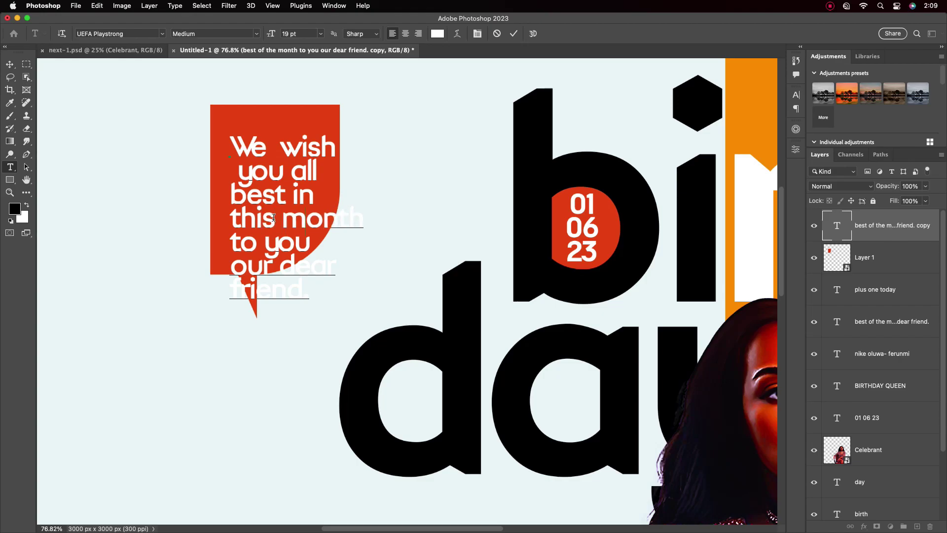
# Delete the leftover wording, put 'month' on its own line, and lowercase the opening 'w'
pyautogui.click(305, 297)
pyautogui.press('BackSpace')
pyautogui.press('BackSpace')
pyautogui.press('BackSpace')
pyautogui.press('BackSpace')
pyautogui.press('BackSpace')
pyautogui.press('BackSpace')
pyautogui.press('BackSpace')
pyautogui.press('BackSpace')
pyautogui.press('BackSpace')
pyautogui.press('BackSpace')
pyautogui.press('BackSpace')
pyautogui.press('BackSpace')
pyautogui.press('BackSpace')
pyautogui.press('BackSpace')
pyautogui.press('BackSpace')
pyautogui.press('BackSpace')
pyautogui.press('BackSpace')
pyautogui.press('BackSpace')
pyautogui.press('BackSpace')
pyautogui.press('BackSpace')
pyautogui.press('BackSpace')
pyautogui.press('BackSpace')
pyautogui.press('BackSpace')
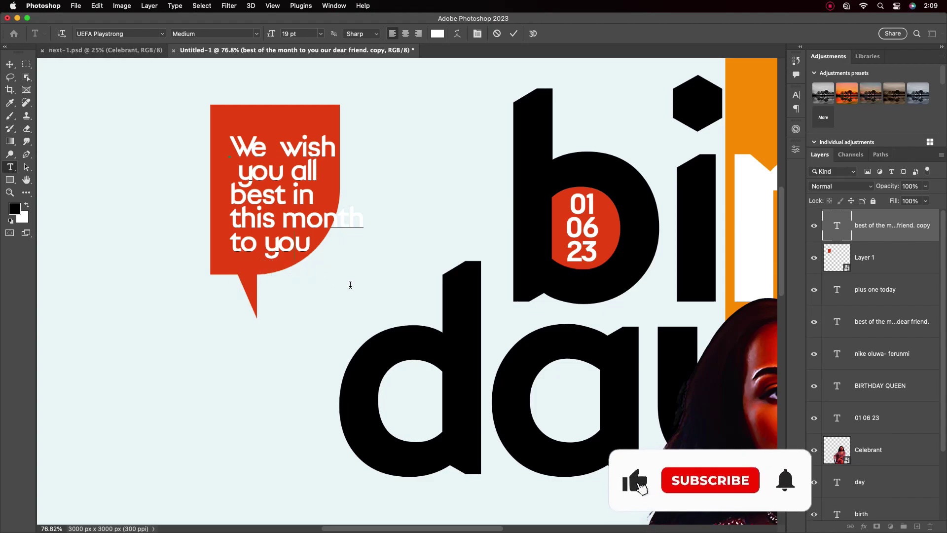
pyautogui.press('Left')
pyautogui.press('Left')
pyautogui.press('Left')
pyautogui.press('Left')
pyautogui.press('Left')
pyautogui.press('BackSpace')
pyautogui.press('Return')
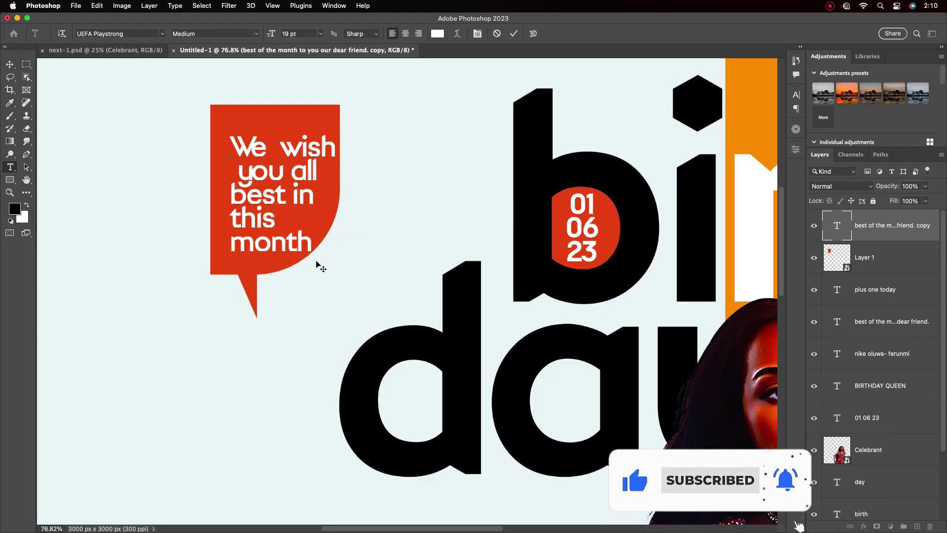
pyautogui.click(275, 147)
pyautogui.press('BackSpace')
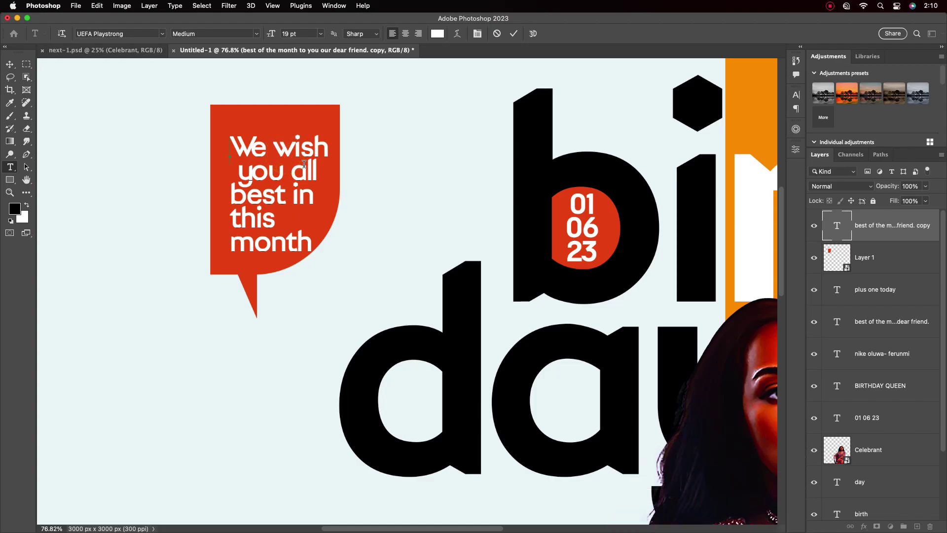
pyautogui.press('Left')
pyautogui.press('BackSpace')
pyautogui.write('w')
pyautogui.click(513, 34)
# Move the message block up, remove the leading space before 'you all', and fit the poster in view
pyautogui.press('v')
pyautogui.moveTo(276, 218); pyautogui.dragTo(246, 170)
pyautogui.tripleClick(238, 161)
pyautogui.click(241, 162)
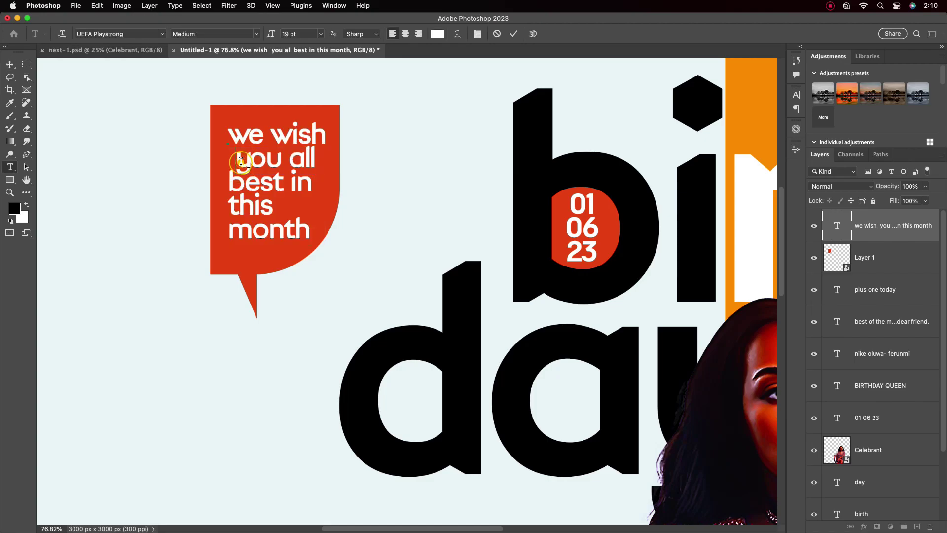
pyautogui.press('Delete')
pyautogui.click(510, 36)
pyautogui.press('v')
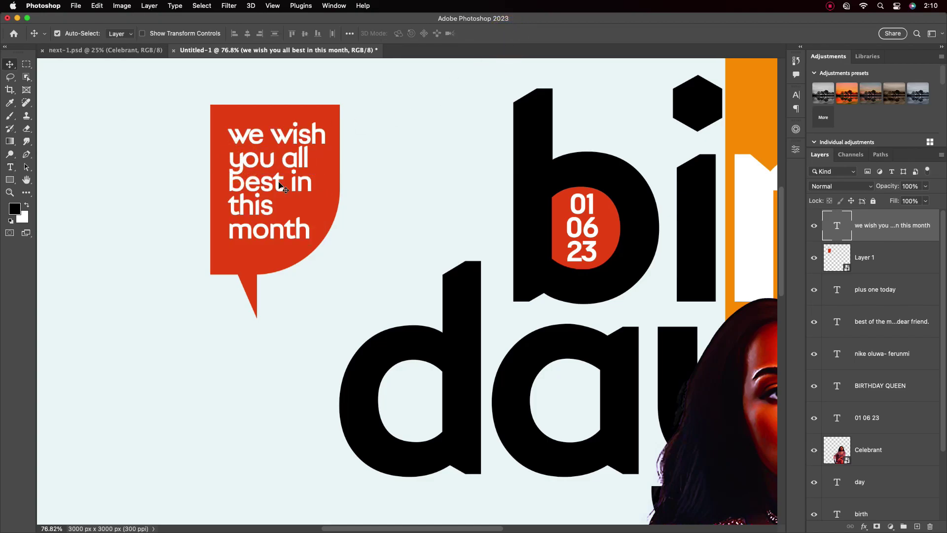
pyautogui.press('super+0')
# Draw a small black rectangle bar under 'plus one today' and nudge it left under 'plus'
pyautogui.scroll(3, 275, 190)
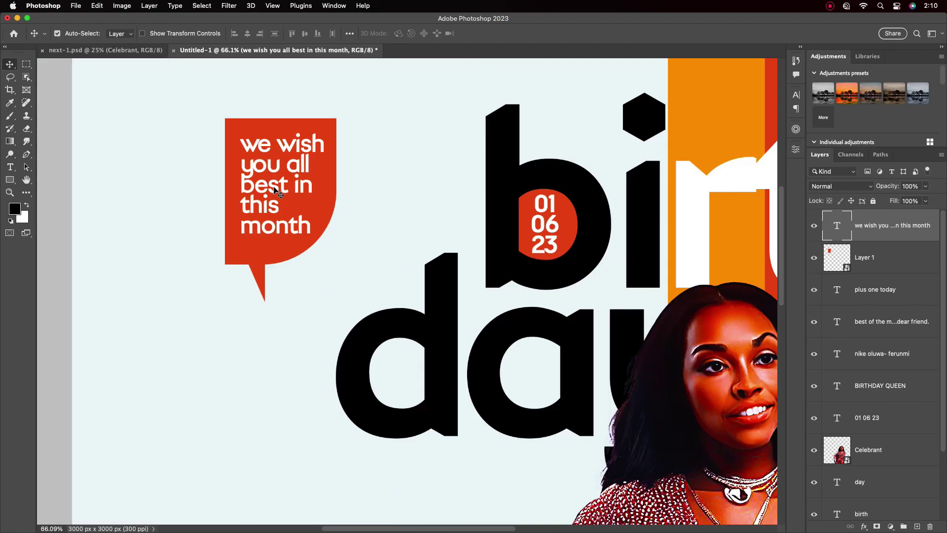
pyautogui.scroll(-3, 274, 213)
pyautogui.scroll(-2, 274, 213)
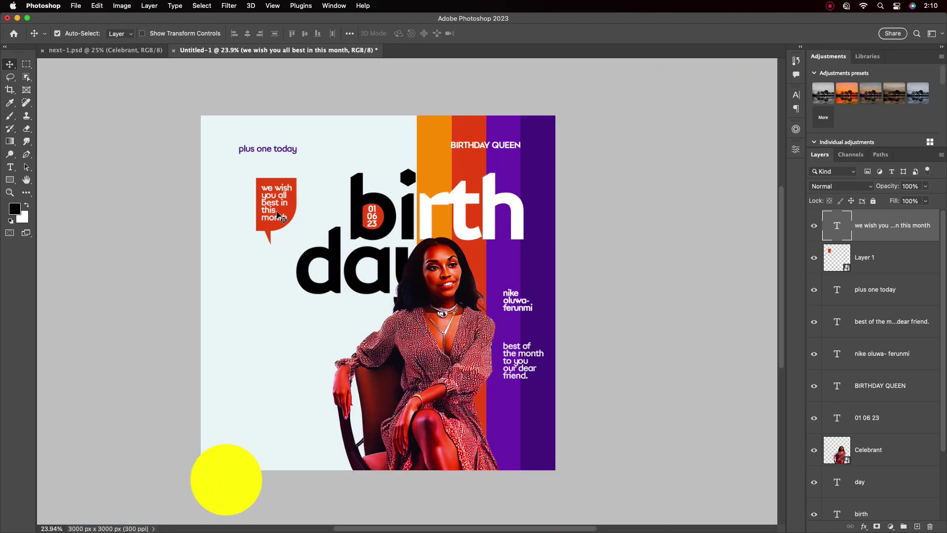
pyautogui.scroll(4, 287, 158)
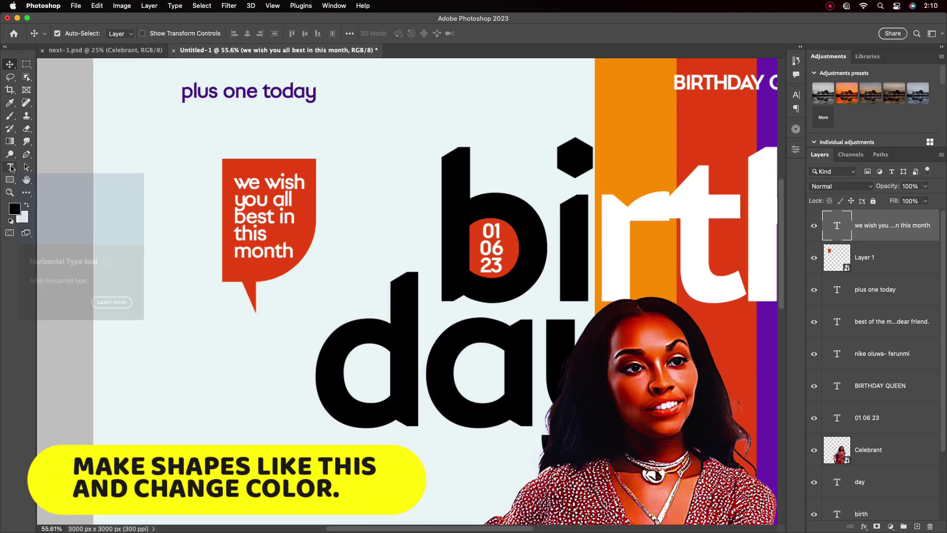
pyautogui.click(10, 179)
pyautogui.click(41, 178)
pyautogui.moveTo(185, 107); pyautogui.dragTo(214, 113)
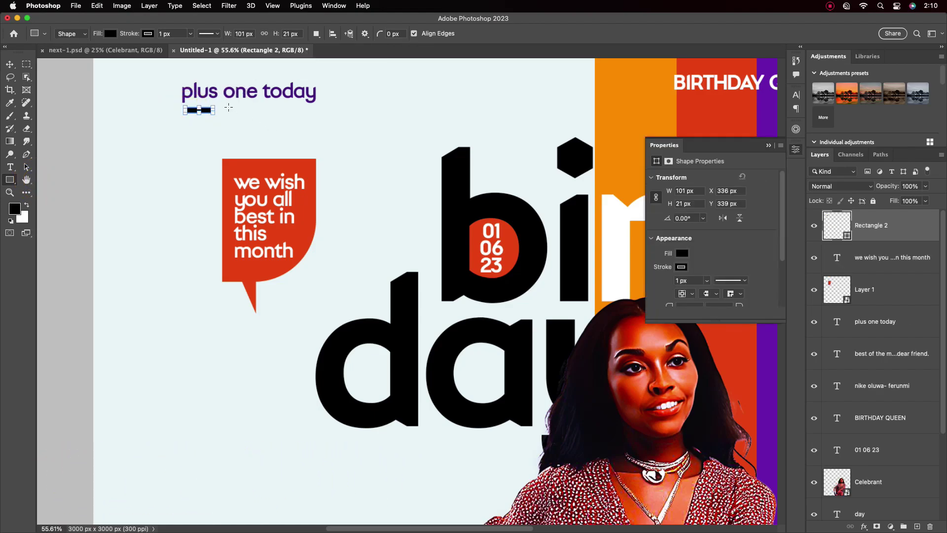
pyautogui.click(10, 65)
pyautogui.scroll(3, 190, 124)
pyautogui.moveTo(234, 97); pyautogui.dragTo(226, 98)
# Remove the bar's stroke and round its corners to 10.5 px
pyautogui.click(681, 267)
pyautogui.click(659, 280)
pyautogui.scroll(-2, 784, 258)
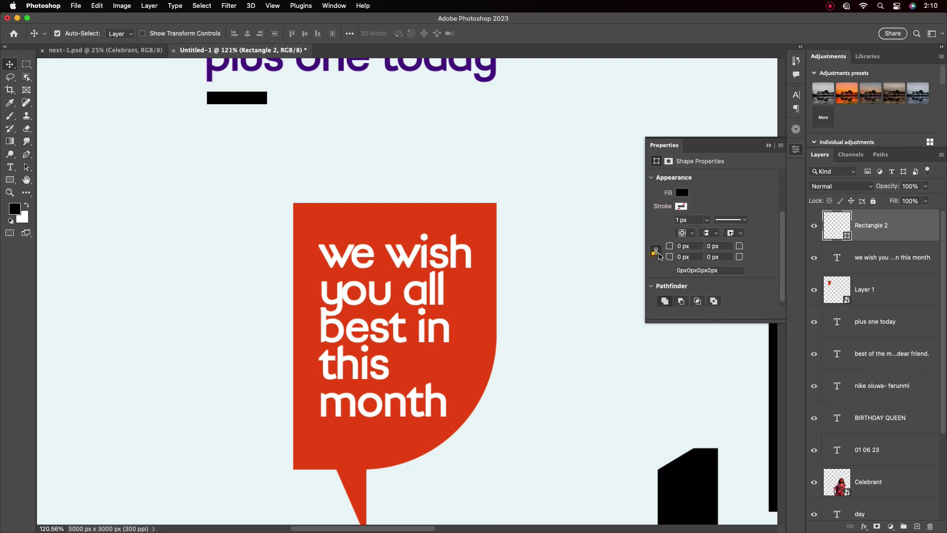
pyautogui.moveTo(739, 256); pyautogui.dragTo(769, 257)
pyautogui.scroll(-5, 248, 165)
pyautogui.scroll(6, 264, 115)
# Alt-drag copies of the bar to the right and widen the third bar to about 179 px
pyautogui.click(237, 92)
pyautogui.moveTo(240, 94); pyautogui.dragTo(500, 93)
pyautogui.scroll(-2, 372, 112)
pyautogui.press('super+t')
pyautogui.click(273, 94)
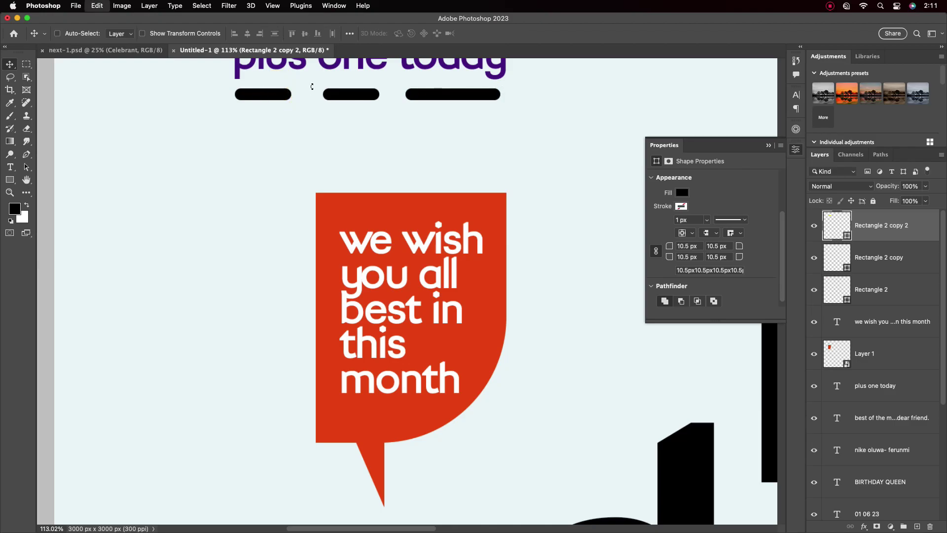
pyautogui.press('super+t')
pyautogui.click(539, 34)
# Adjust the first bar's width with Free Transform
pyautogui.click(262, 94)
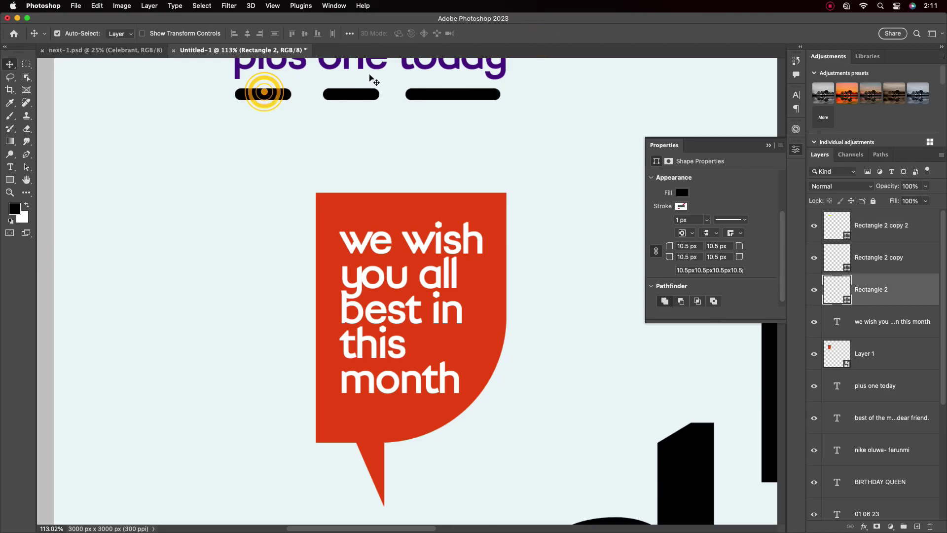
pyautogui.press('super+t')
pyautogui.moveTo(293, 92)
pyautogui.mouseDown()
pyautogui.moveTo(318, 93)
pyautogui.moveTo(303, 93)
pyautogui.mouseUp()
pyautogui.click(540, 34)
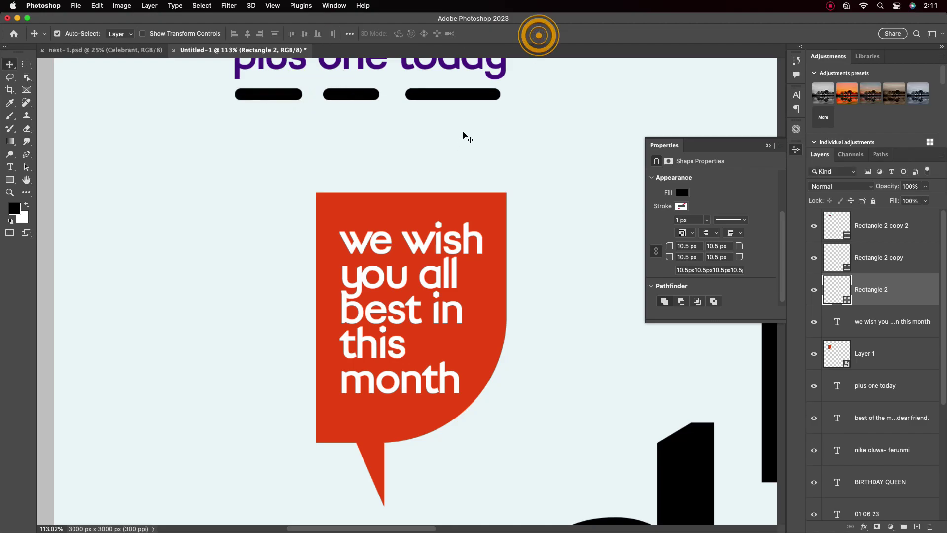
pyautogui.scroll(-5, 462, 140)
pyautogui.click(449, 121)
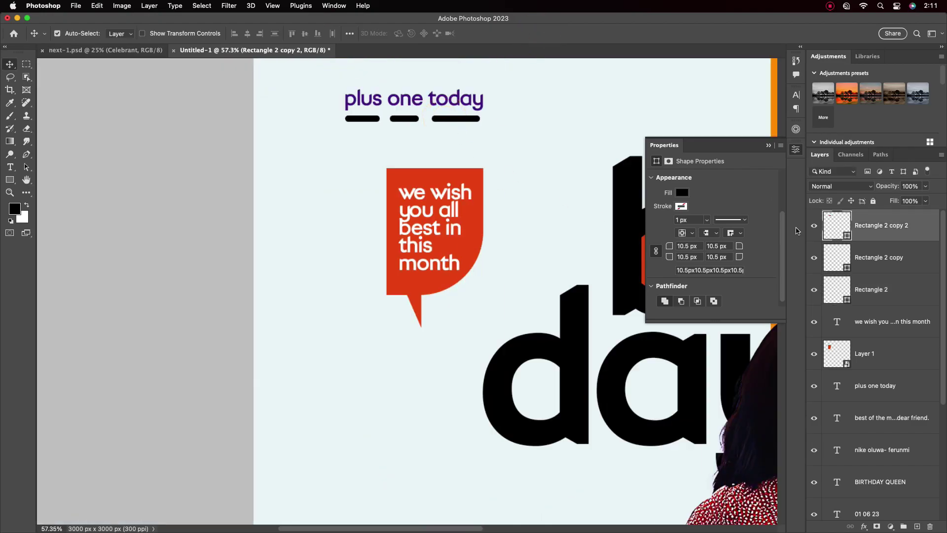
# Fill the third bar with red sampled from the background
pyautogui.doubleClick(849, 235)
pyautogui.moveTo(484, 185); pyautogui.dragTo(485, 248)
pyautogui.click(460, 179)
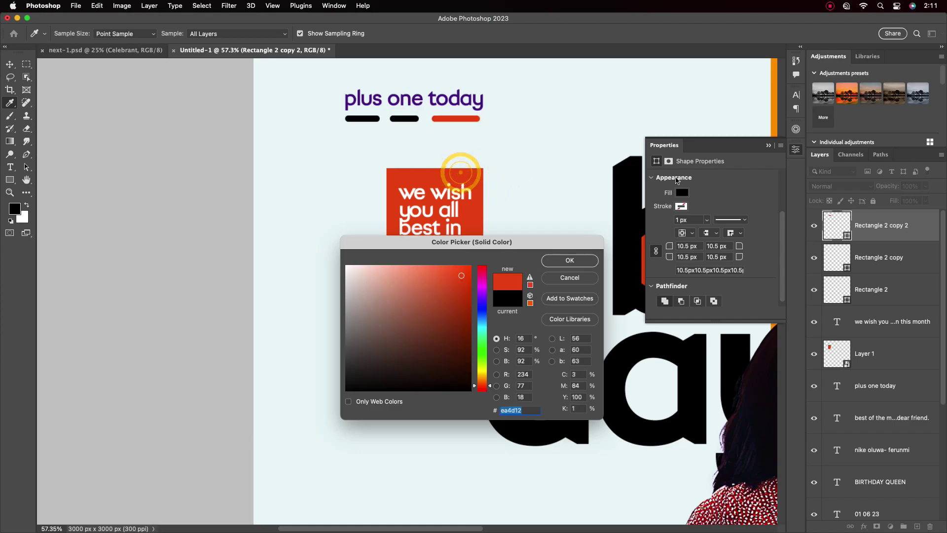
pyautogui.click(571, 260)
pyautogui.scroll(-5, 622, 281)
pyautogui.scroll(-3, 622, 281)
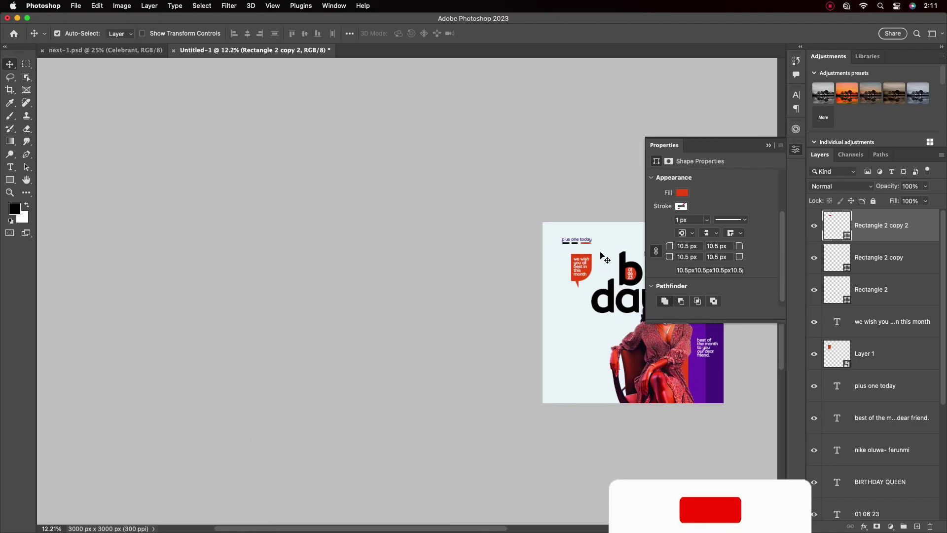
pyautogui.scroll(1, 447, 228)
pyautogui.scroll(2, 446, 228)
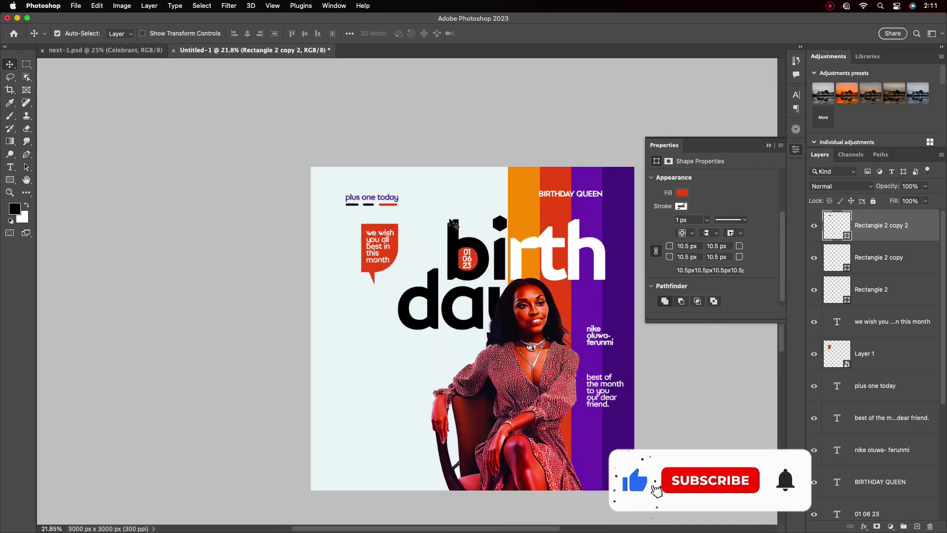
pyautogui.scroll(1, 379, 213)
# Fill the middle dash with orange and the first dash with purple sampled from the stripes
pyautogui.click(368, 201)
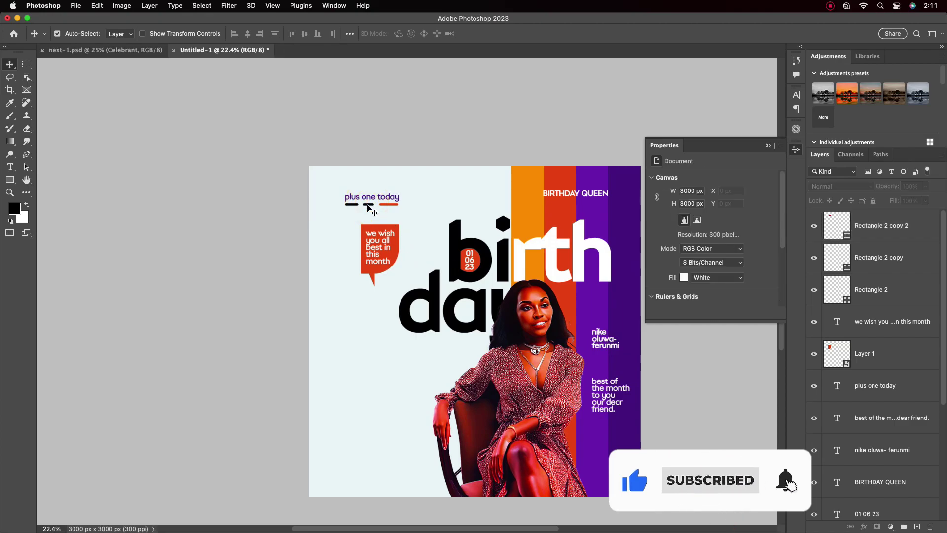
pyautogui.click(369, 205)
pyautogui.click(682, 253)
pyautogui.click(527, 194)
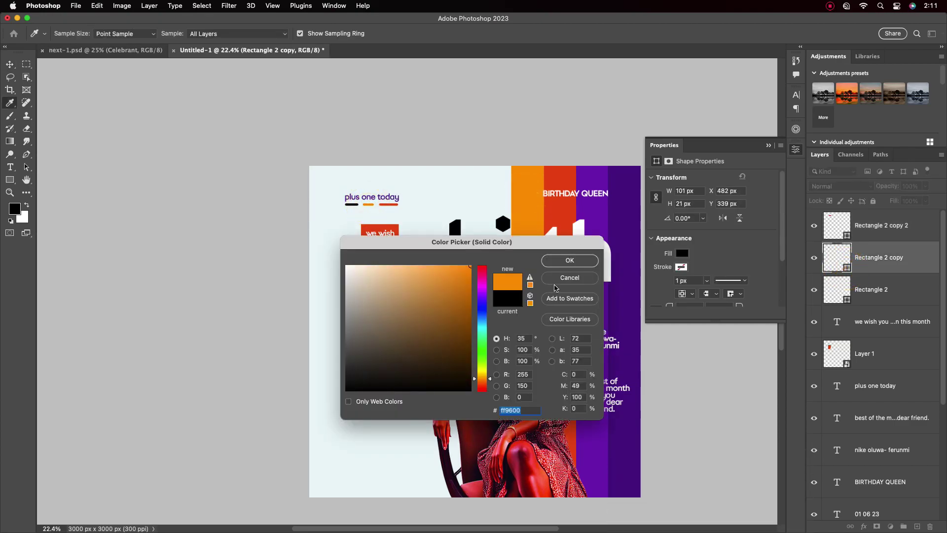
pyautogui.click(567, 260)
pyautogui.click(351, 203)
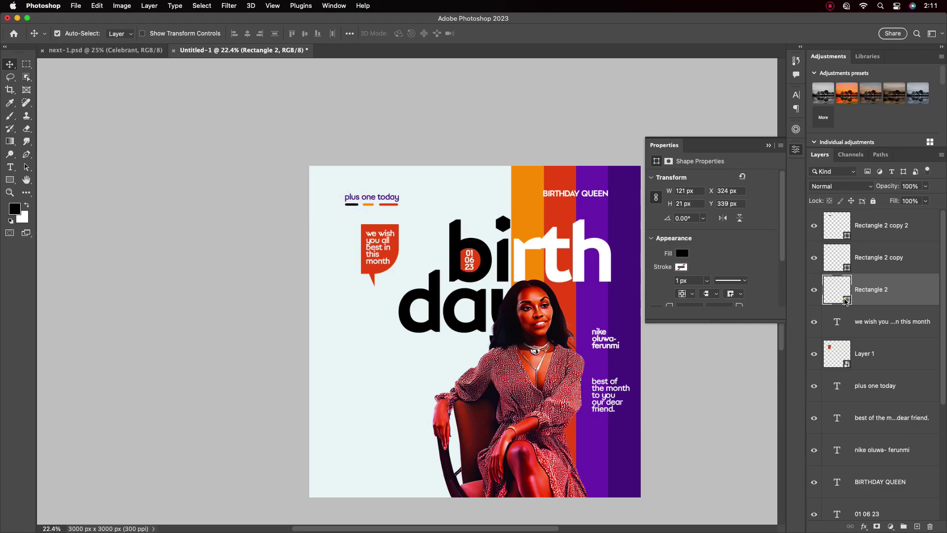
pyautogui.doubleClick(845, 302)
pyautogui.click(624, 207)
pyautogui.click(567, 260)
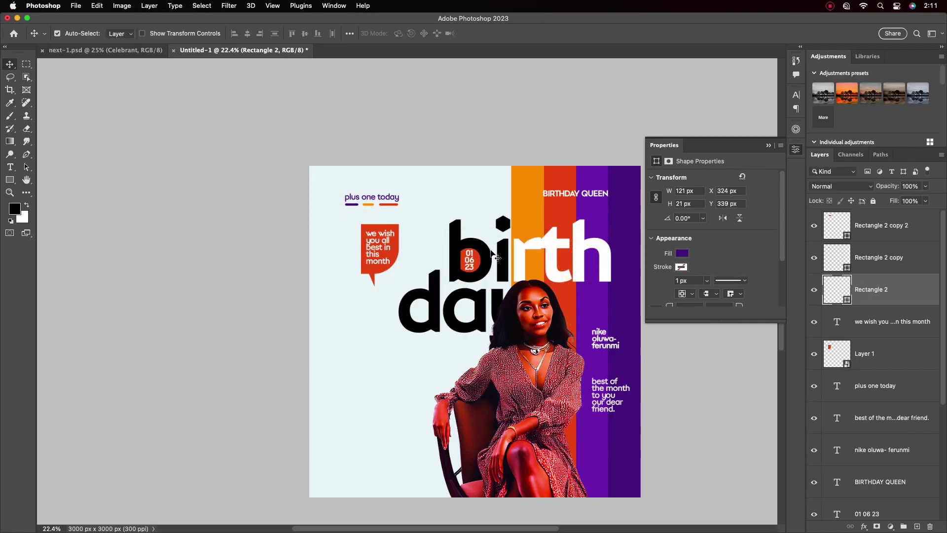
# Open the 'plus one today' text colour, cancel without changes, and collapse the Character panel
pyautogui.click(389, 200)
pyautogui.scroll(2, 465, 212)
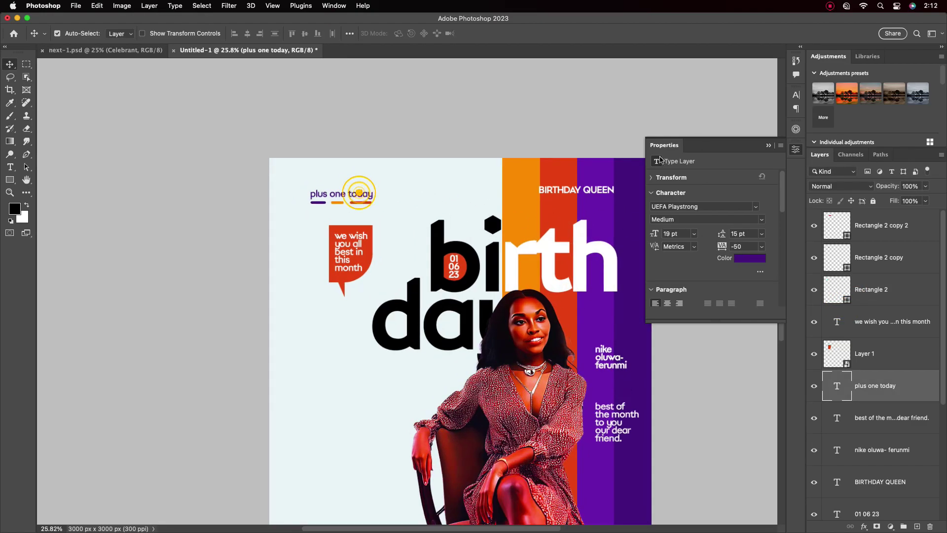
pyautogui.click(796, 95)
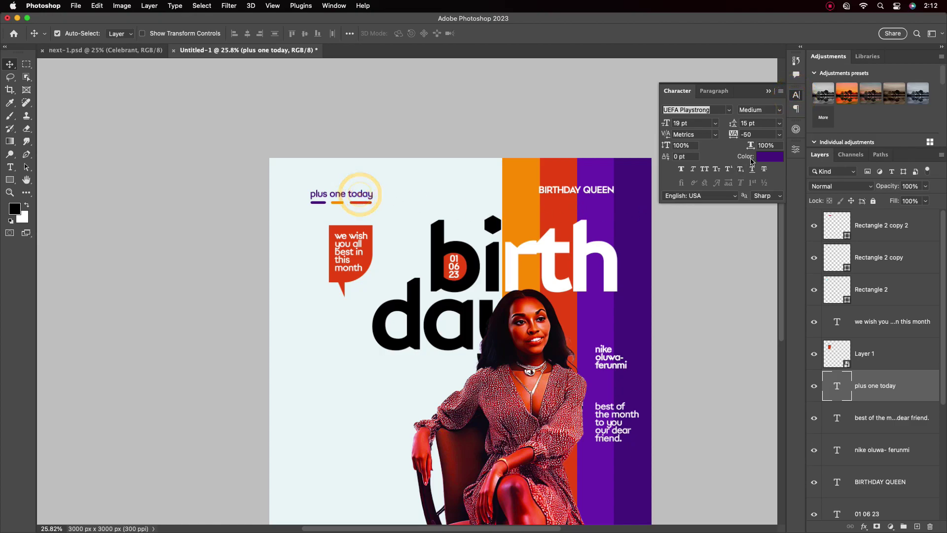
pyautogui.click(770, 156)
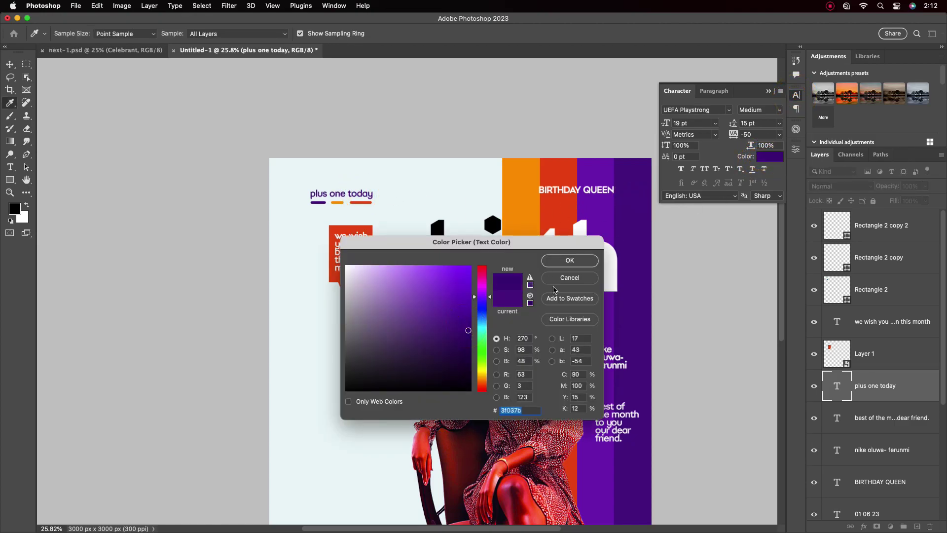
pyautogui.press('Return')
pyautogui.press('v')
pyautogui.scroll(-2, 491, 267)
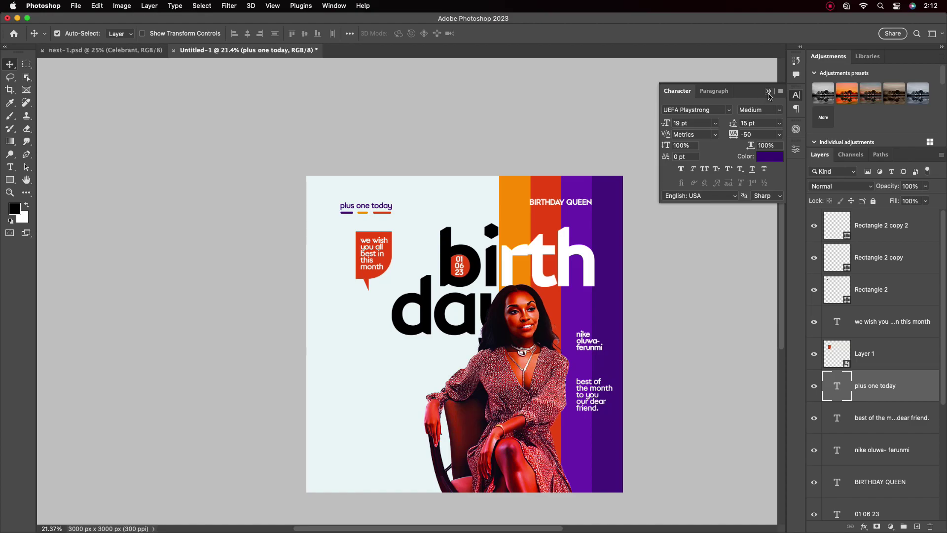
pyautogui.click(768, 93)
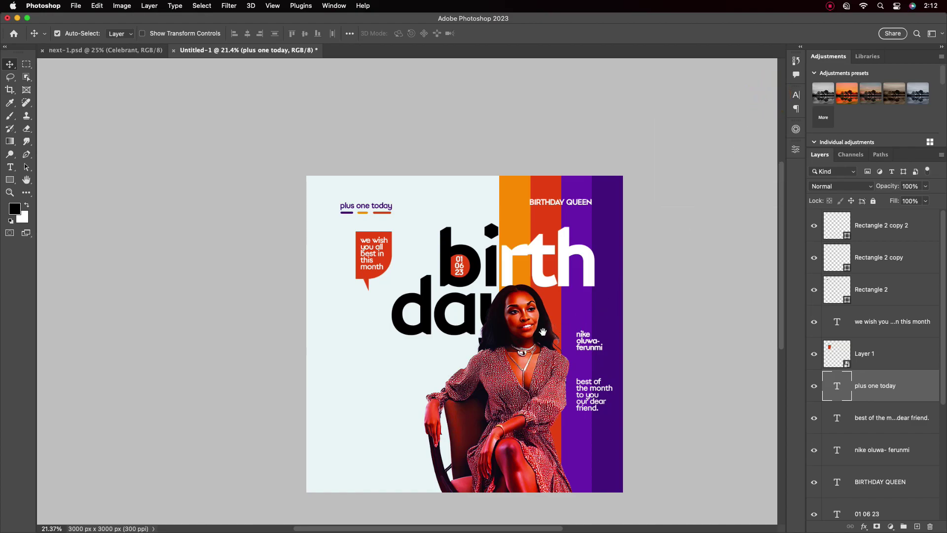
pyautogui.hscroll(3, 548, 327)
pyautogui.scroll(-2, 547, 327)
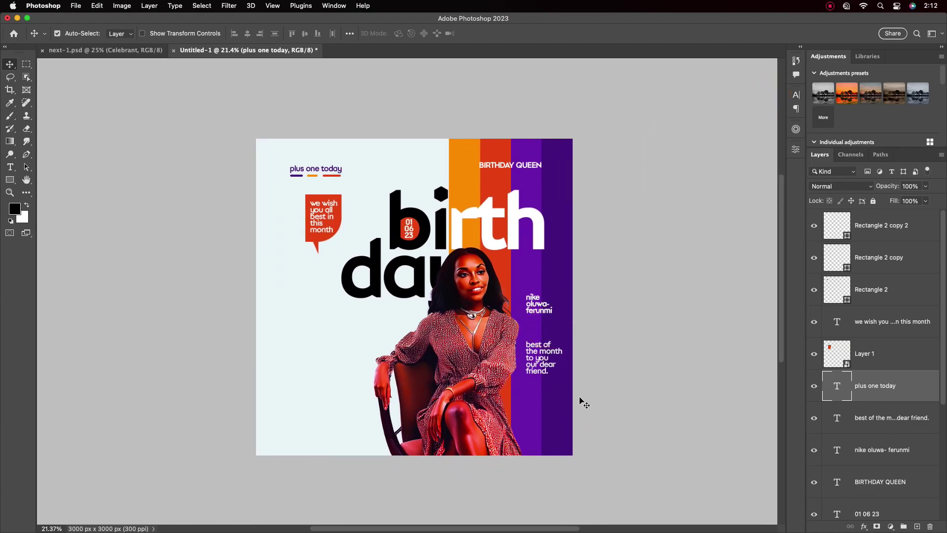
# Preview blending modes on the 'day' text, leaving it at Normal
pyautogui.click(415, 271)
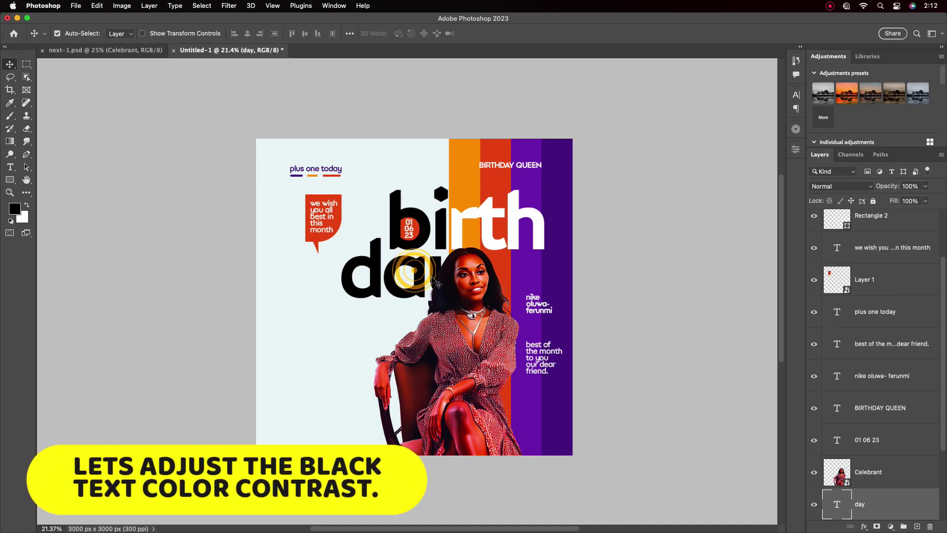
pyautogui.click(871, 188)
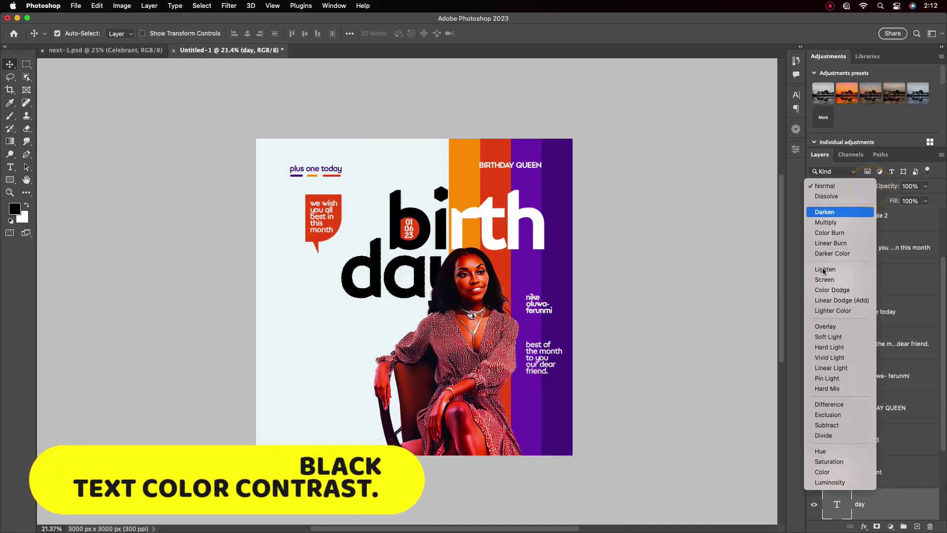
pyautogui.click(874, 182)
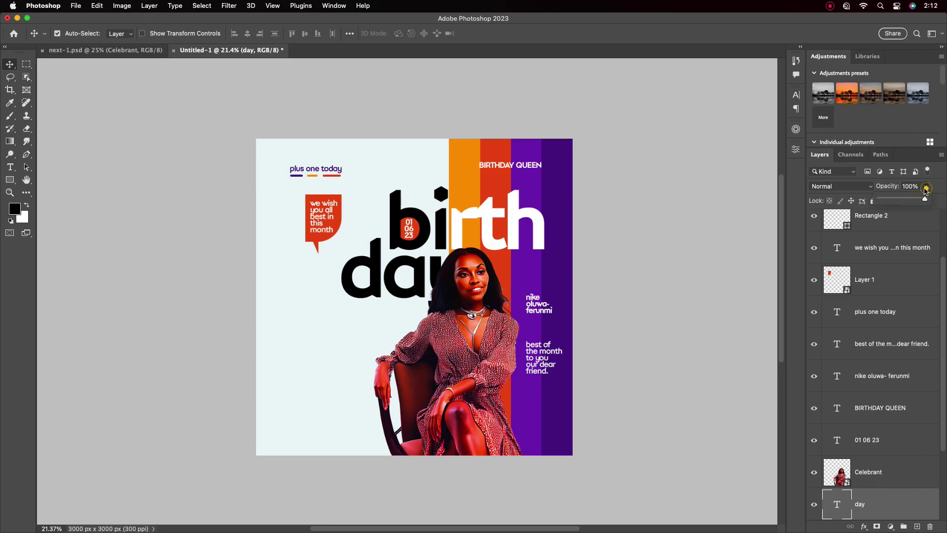
pyautogui.click(839, 188)
pyautogui.click(796, 94)
# Set the 'day' text colour to dark grey 212121 in the Character panel
pyautogui.click(395, 267)
pyautogui.click(796, 94)
pyautogui.click(770, 156)
pyautogui.moveTo(440, 246); pyautogui.dragTo(561, 243)
pyautogui.click(466, 371)
pyautogui.click(690, 256)
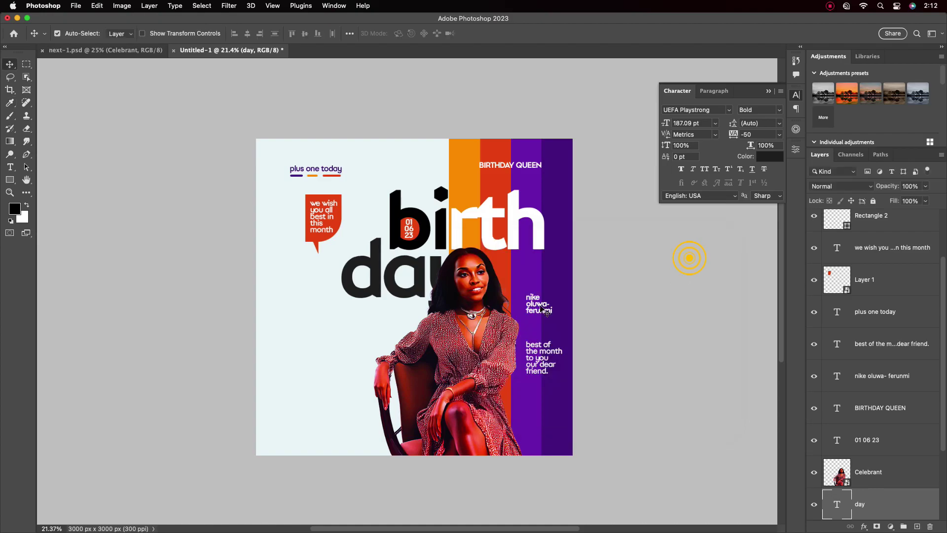
# Select the 'birth' letters, cancel a colour change, commit, and close the Character panel
pyautogui.doubleClick(446, 240)
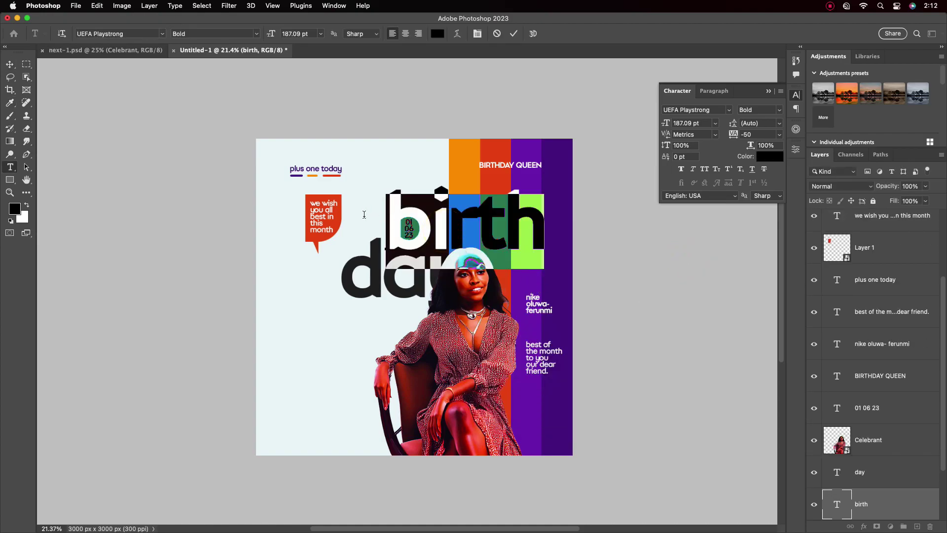
pyautogui.click(450, 228)
pyautogui.doubleClick(449, 228)
pyautogui.click(769, 157)
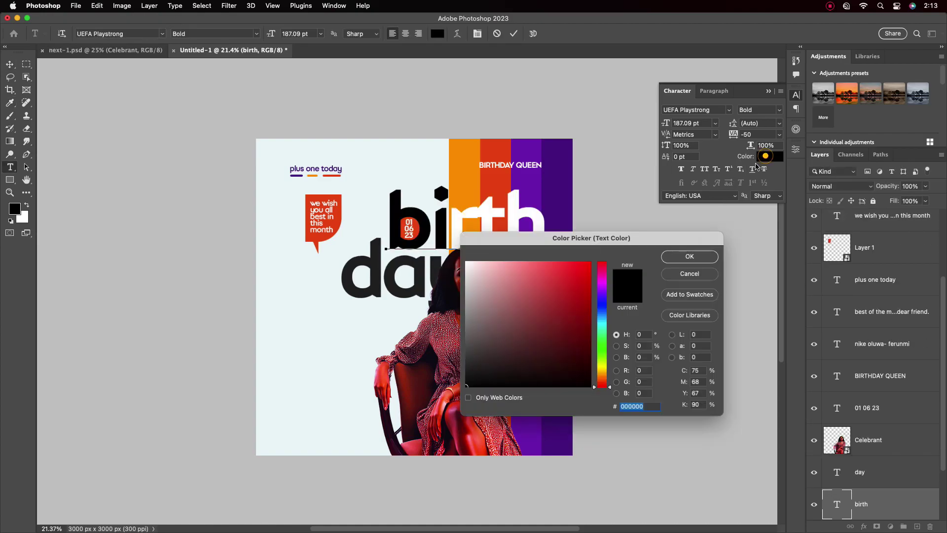
pyautogui.press('Return')
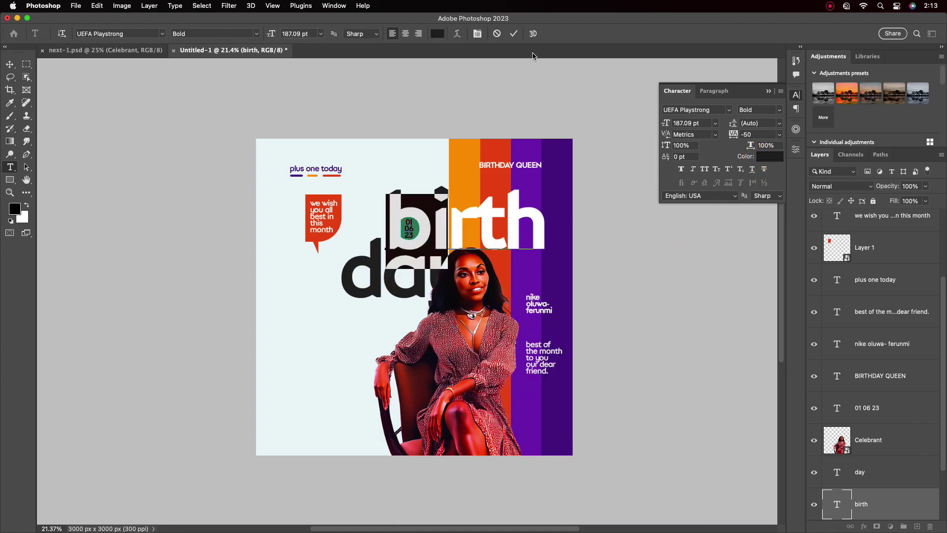
pyautogui.click(513, 33)
pyautogui.click(631, 243)
pyautogui.click(768, 92)
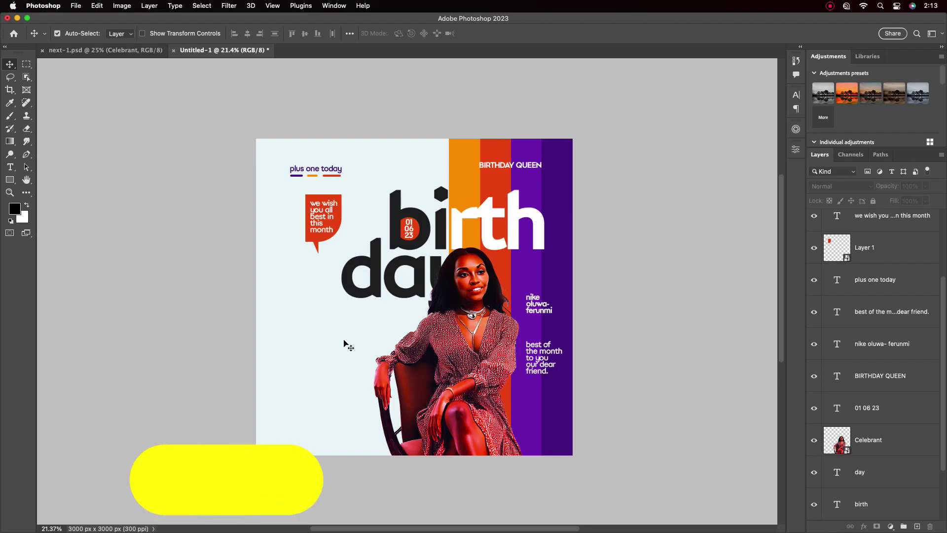
# Draw a black rectangle below the headline on the left with no stroke
pyautogui.click(11, 181)
pyautogui.click(60, 178)
pyautogui.moveTo(301, 323); pyautogui.dragTo(366, 342)
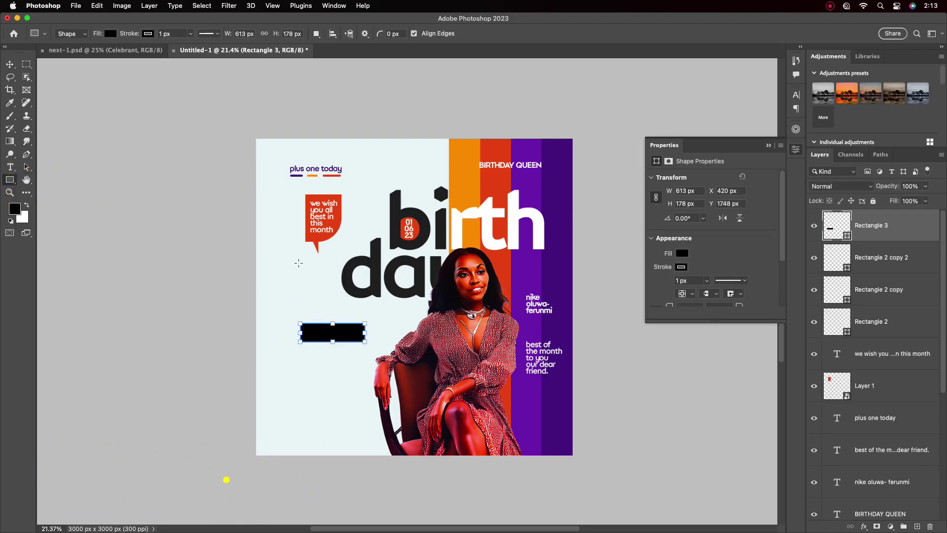
pyautogui.click(9, 68)
pyautogui.click(321, 333)
pyautogui.click(682, 267)
pyautogui.click(711, 262)
# Duplicate the rectangle into a stack of four and distribute their vertical spacing evenly
pyautogui.moveTo(313, 332); pyautogui.dragTo(326, 389)
pyautogui.click(324, 374)
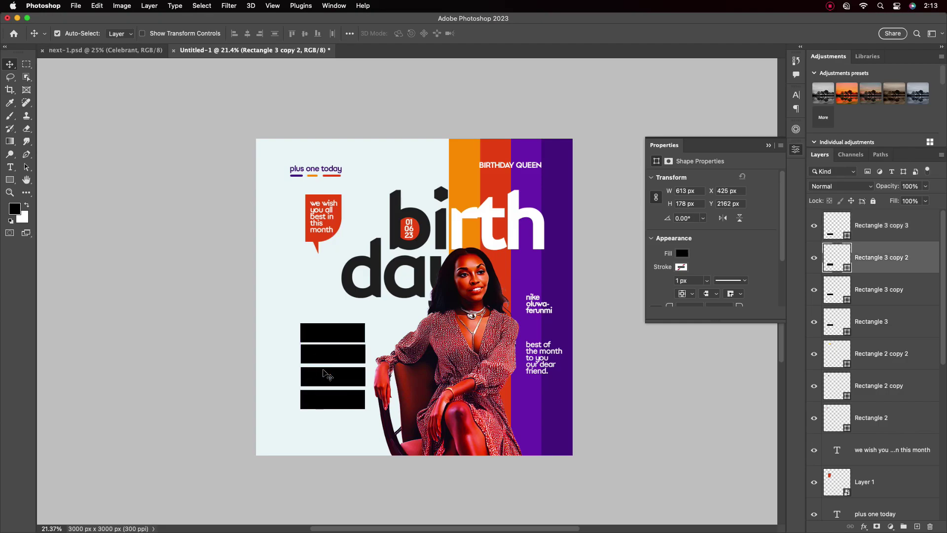
pyautogui.moveTo(280, 330); pyautogui.dragTo(348, 403)
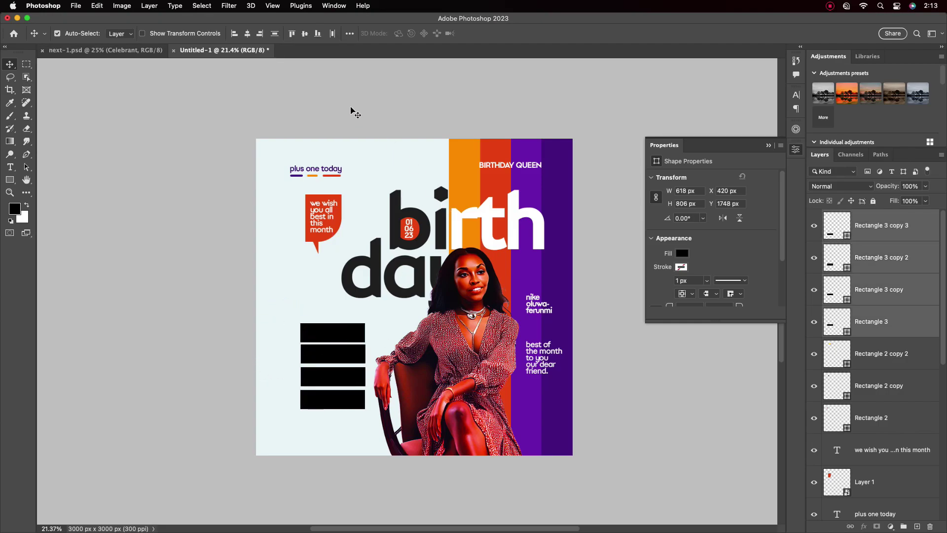
pyautogui.click(274, 33)
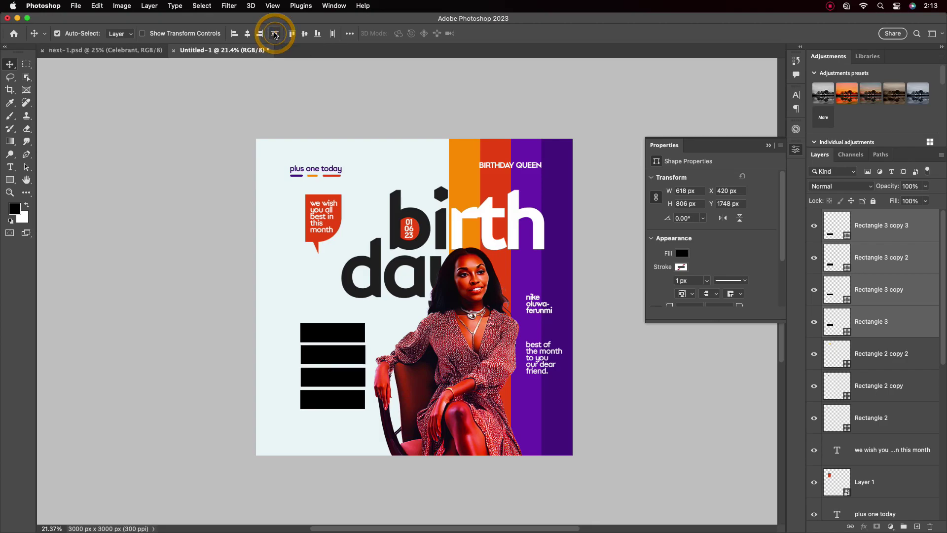
# Fill the top rectangle dark purple and the second purple, sampled from the stripes
pyautogui.doubleClick(837, 321)
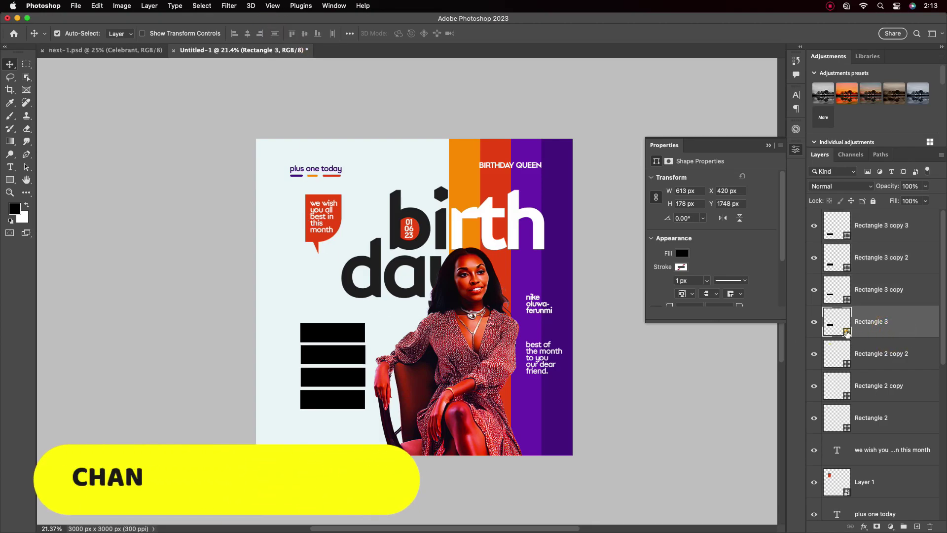
pyautogui.click(564, 185)
pyautogui.click(688, 257)
pyautogui.click(880, 289)
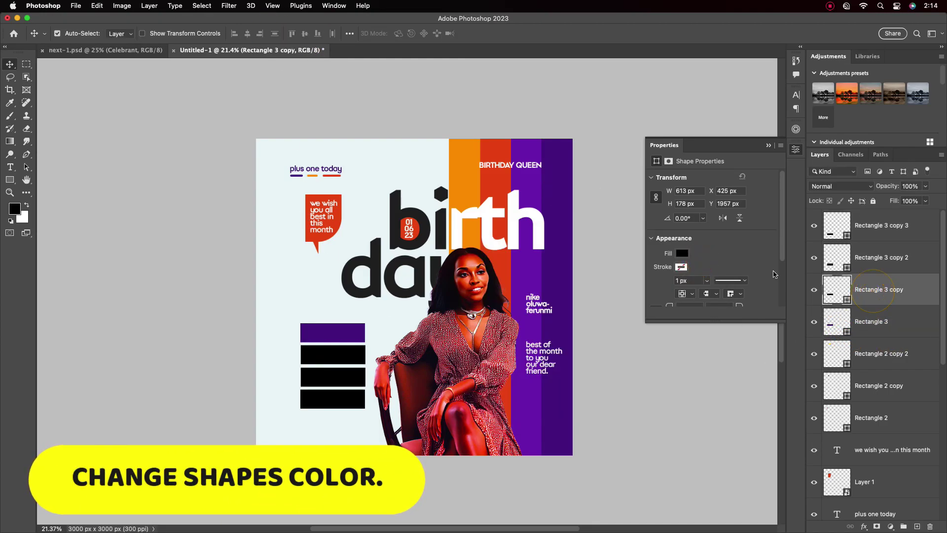
pyautogui.doubleClick(847, 299)
pyautogui.click(526, 174)
pyautogui.click(690, 257)
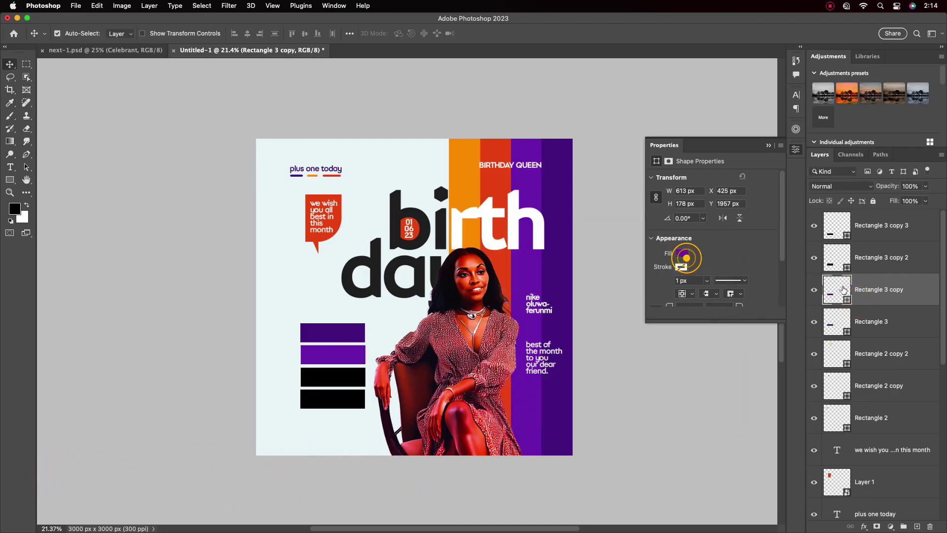
# Fill the third rectangle red and the bottom one orange from the stripes
pyautogui.doubleClick(847, 267)
pyautogui.click(500, 178)
pyautogui.click(690, 256)
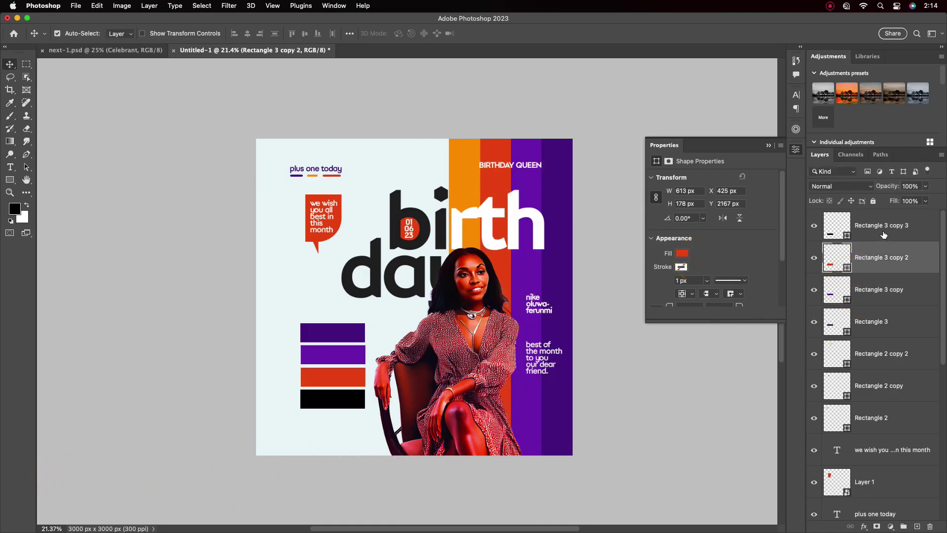
pyautogui.doubleClick(847, 235)
pyautogui.click(467, 170)
pyautogui.click(689, 256)
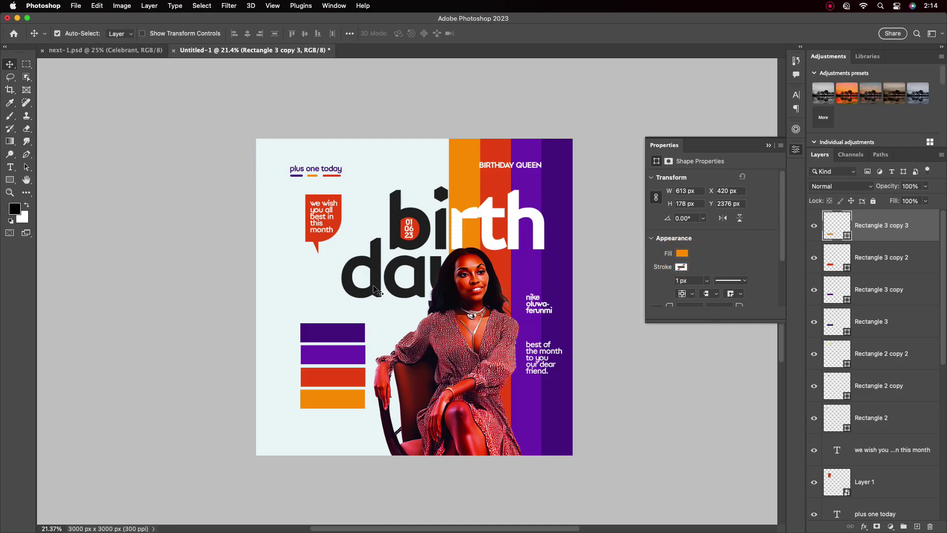
pyautogui.scroll(2, 332, 306)
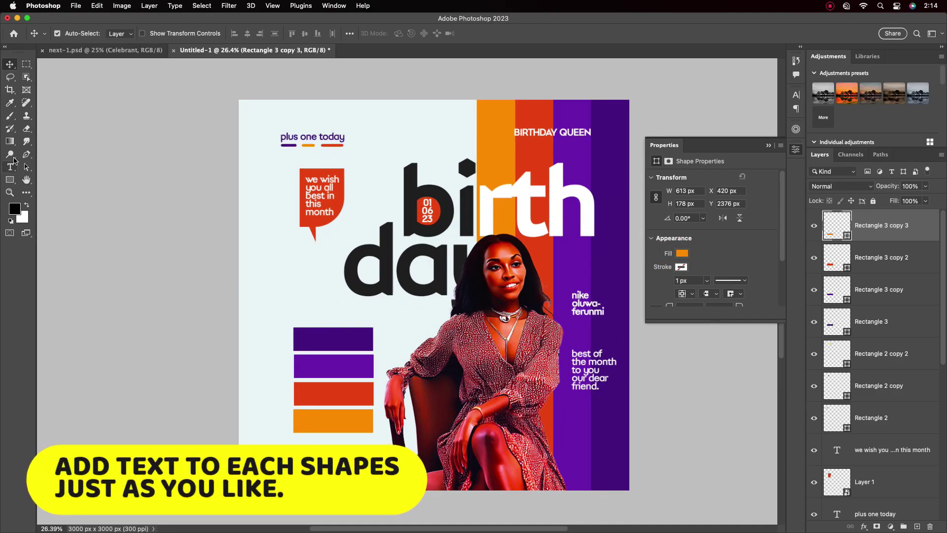
# Add a text layer reading 'abundance paace' above the rectangles
pyautogui.click(10, 167)
pyautogui.click(269, 289)
pyautogui.write('a')
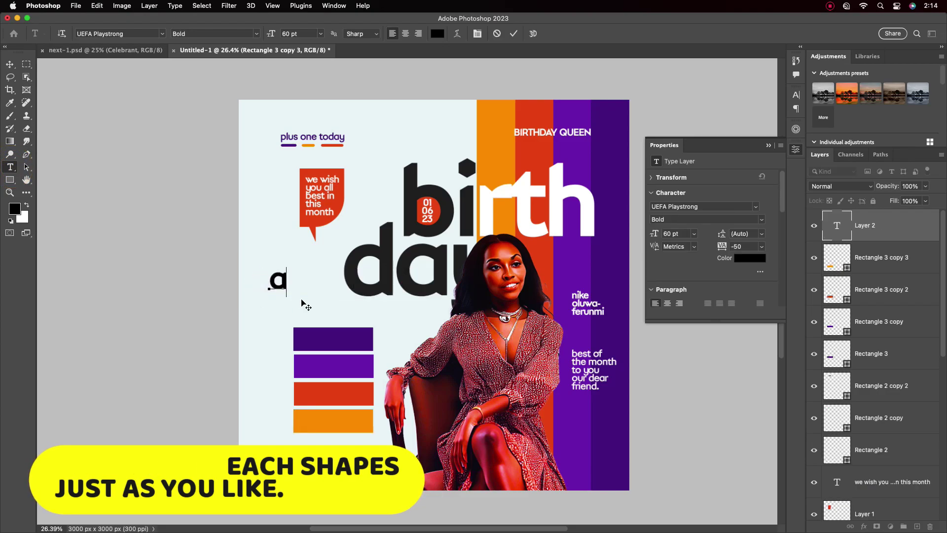
pyautogui.write('bundan')
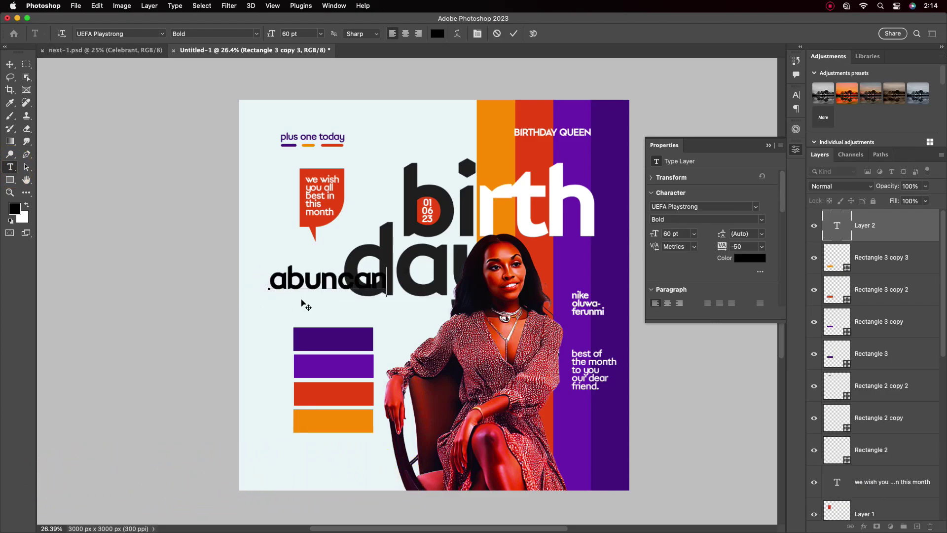
pyautogui.write('ce pa')
pyautogui.write('ace')
pyautogui.click(10, 64)
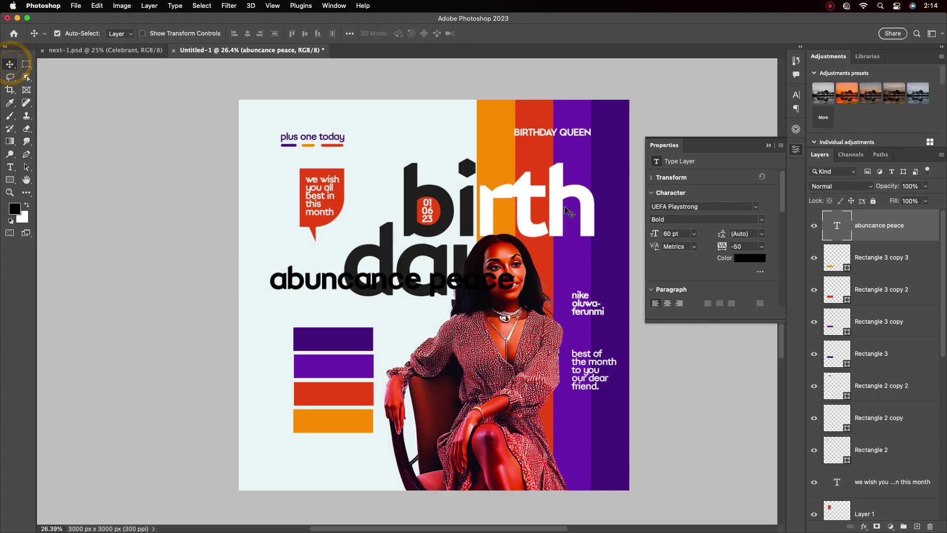
pyautogui.click(768, 145)
pyautogui.click(796, 130)
pyautogui.click(766, 124)
# Set the wish text to 24 pt and move it below 'day'
pyautogui.click(796, 94)
pyautogui.click(769, 156)
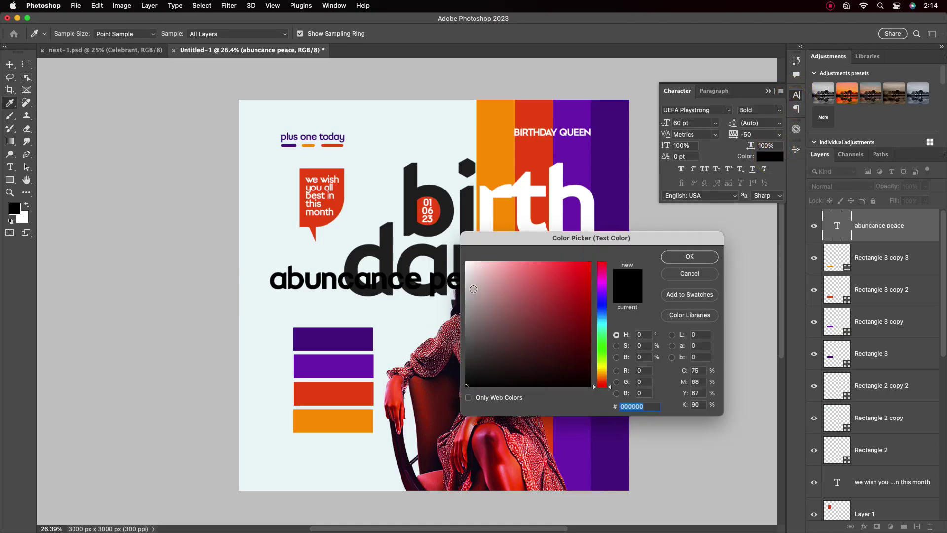
pyautogui.press('Return')
pyautogui.press('v')
pyautogui.moveTo(321, 281); pyautogui.dragTo(328, 340)
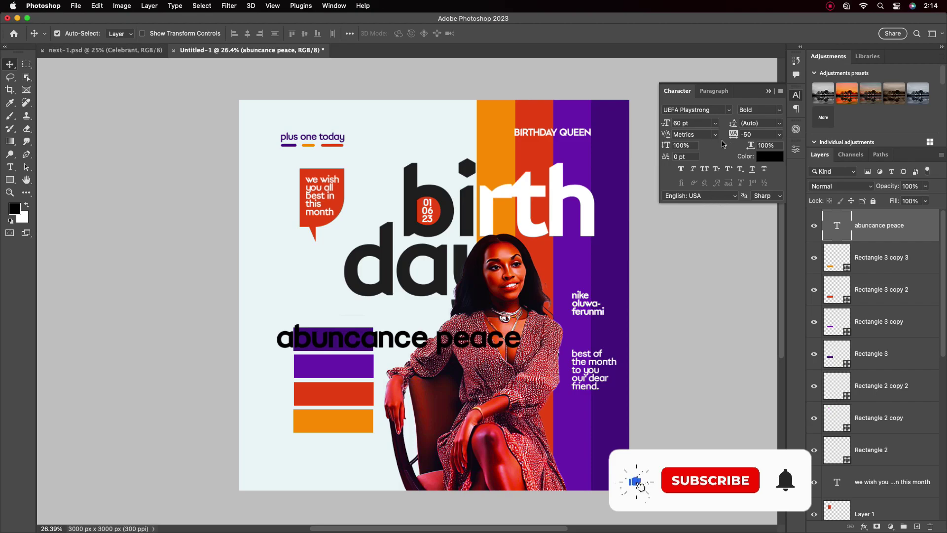
pyautogui.click(715, 123)
pyautogui.click(688, 242)
pyautogui.moveTo(346, 347); pyautogui.dragTo(327, 308)
# Break the wish text into two lines, with 'peace' on the second
pyautogui.doubleClick(325, 305)
pyautogui.click(320, 305)
pyautogui.press('BackSpace')
pyautogui.press('Return')
pyautogui.click(514, 34)
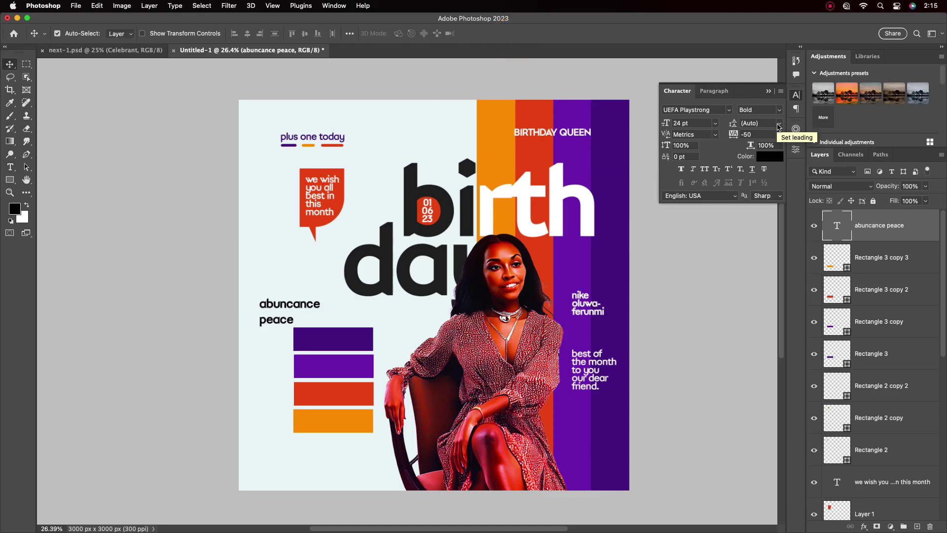
# Set the wish text's leading to 14 pt, colour it white, and place it on the top purple block
pyautogui.click(780, 123)
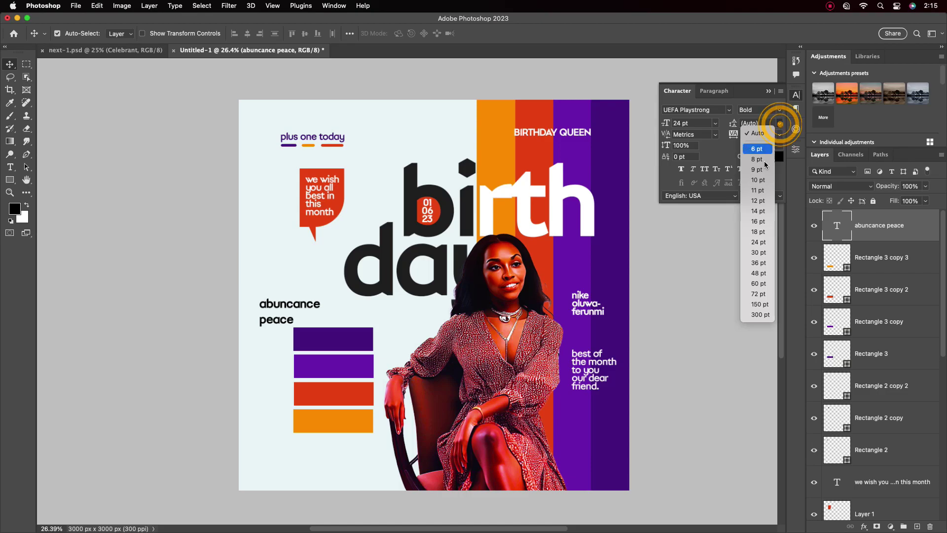
pyautogui.click(756, 218)
pyautogui.moveTo(277, 303); pyautogui.dragTo(326, 340)
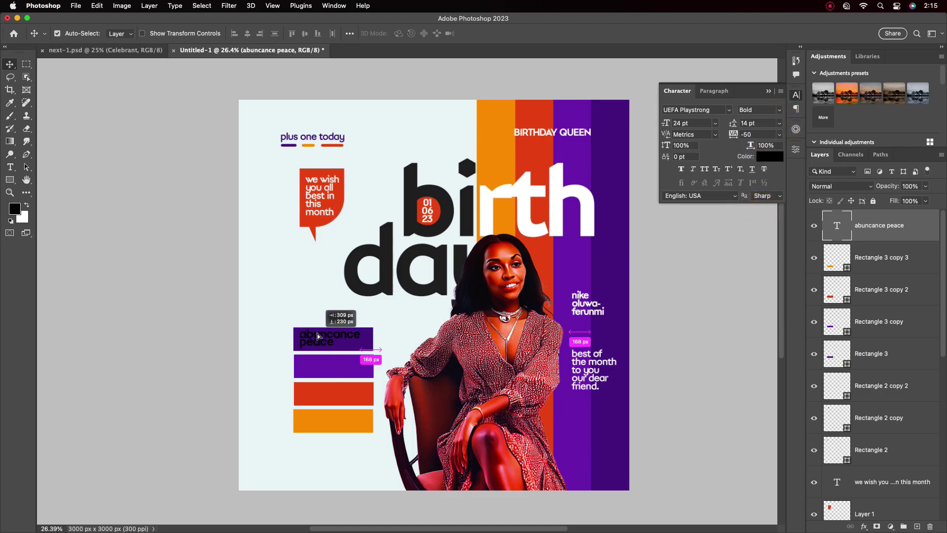
pyautogui.click(766, 157)
pyautogui.click(682, 258)
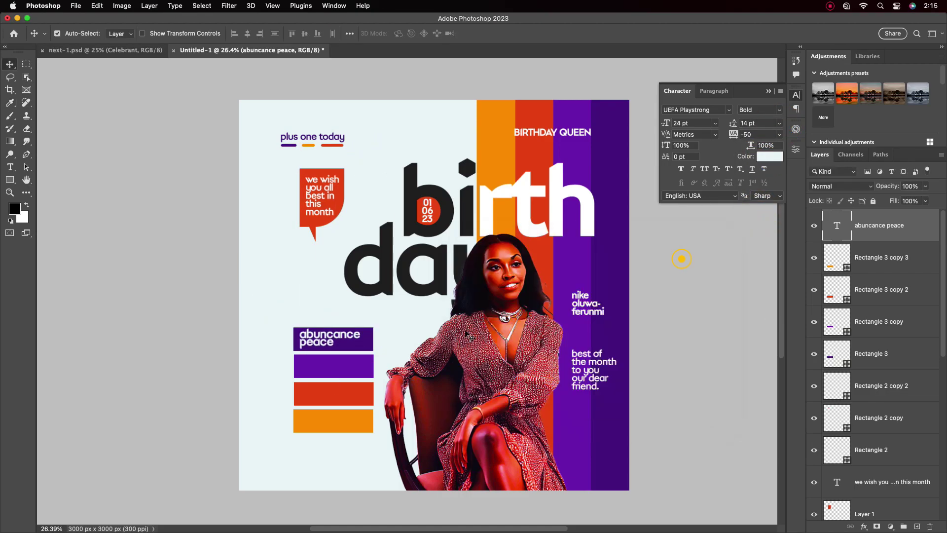
# Alt-drag a copy onto the second block, retype it as 'mercy & grace', and position it
pyautogui.scroll(1, 324, 340)
pyautogui.moveTo(324, 341); pyautogui.dragTo(326, 366)
pyautogui.doubleClick(326, 366)
pyautogui.write('mercy')
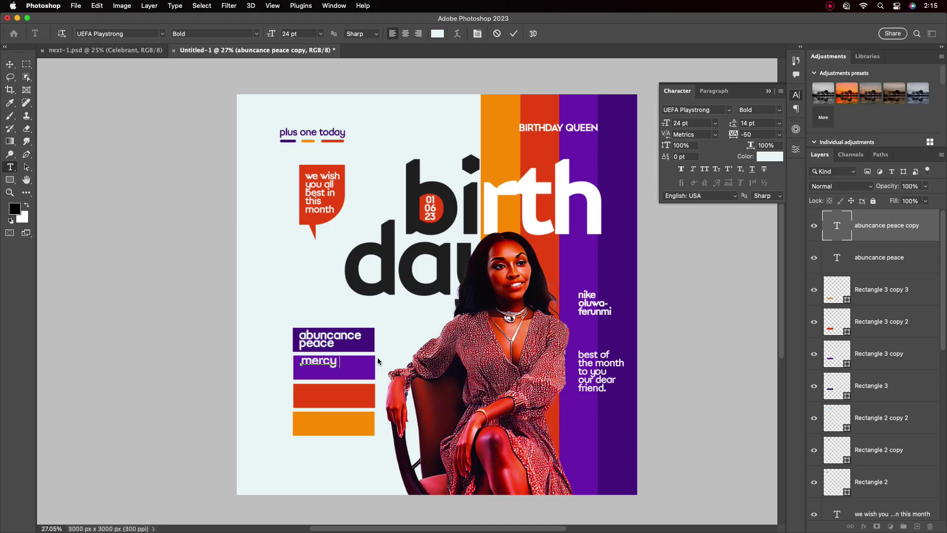
pyautogui.write(' &')
pyautogui.click(514, 34)
pyautogui.press('v')
pyautogui.moveTo(318, 368); pyautogui.dragTo(322, 345)
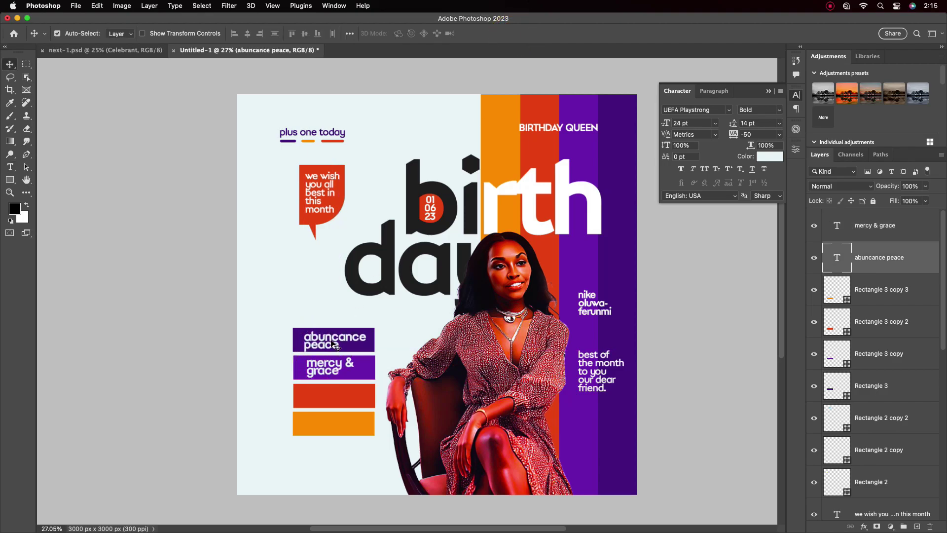
# Centre-align the mercy & grace text and move it to the middle of its purple block
pyautogui.click(332, 370)
pyautogui.click(714, 90)
pyautogui.click(694, 110)
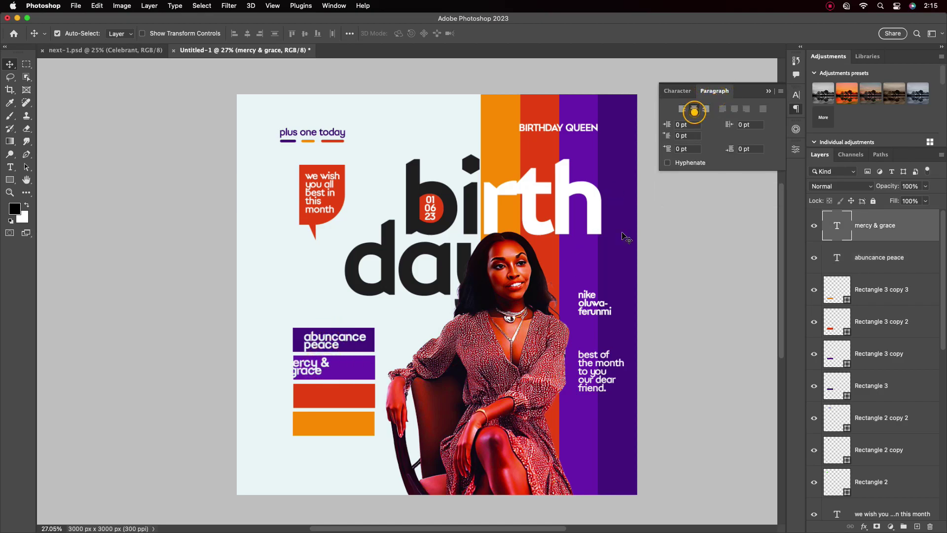
pyautogui.moveTo(305, 365); pyautogui.dragTo(329, 367)
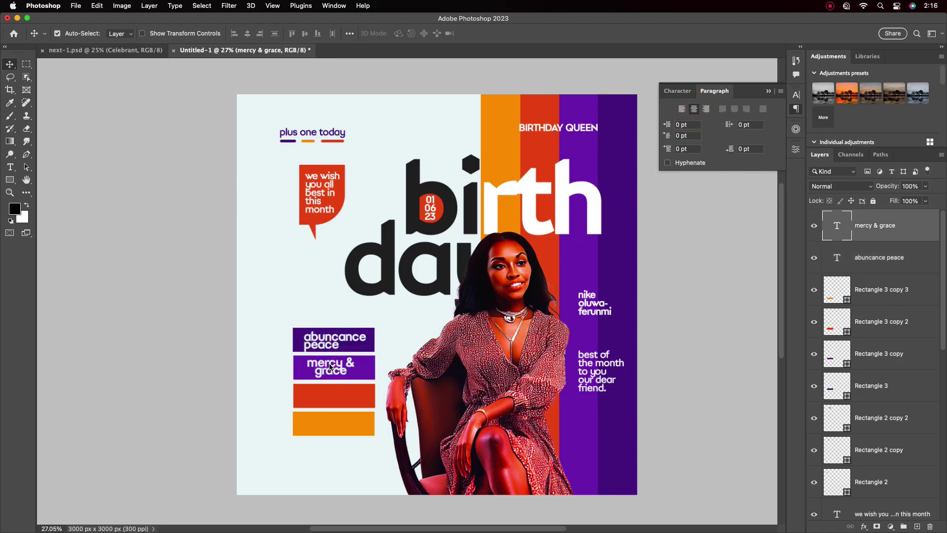
# Increase the mercy & grace line spacing to 17 pt
pyautogui.click(338, 346)
pyautogui.scroll(3, 365, 346)
pyautogui.click(335, 363)
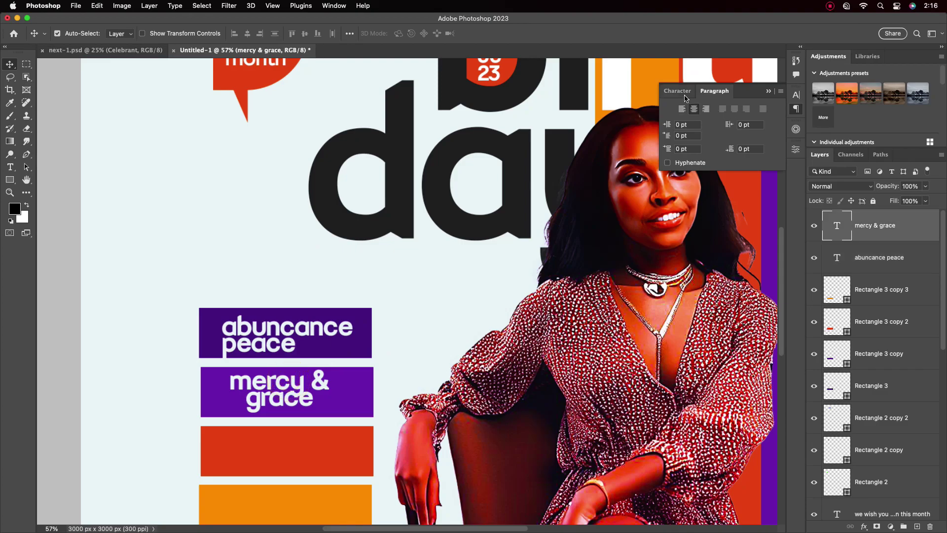
pyautogui.click(679, 92)
pyautogui.click(761, 123)
pyautogui.press('Up')
pyautogui.press('Up')
pyautogui.press('Up')
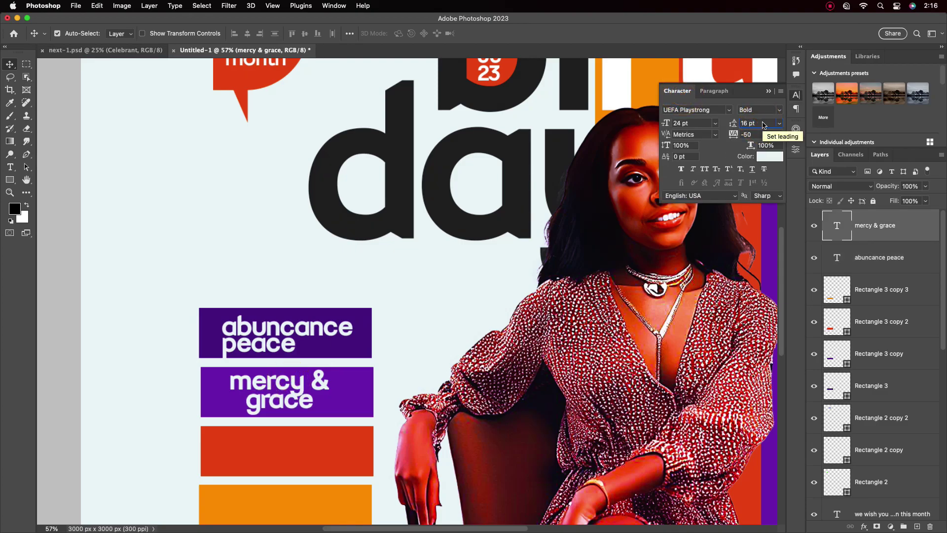
pyautogui.press('Return')
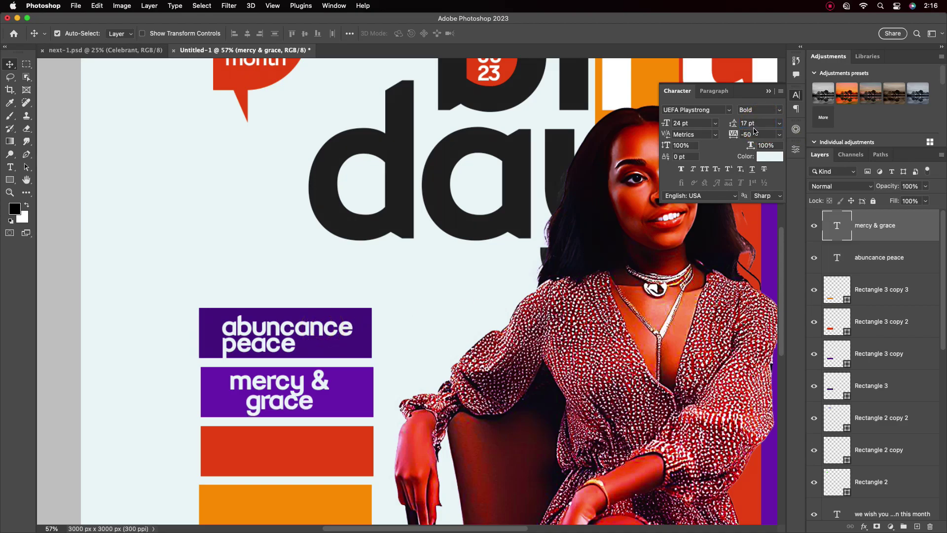
# Give abuncance peace 16 pt line spacing, centre-align it and centre it on its block
pyautogui.click(318, 328)
pyautogui.click(762, 123)
pyautogui.write('16')
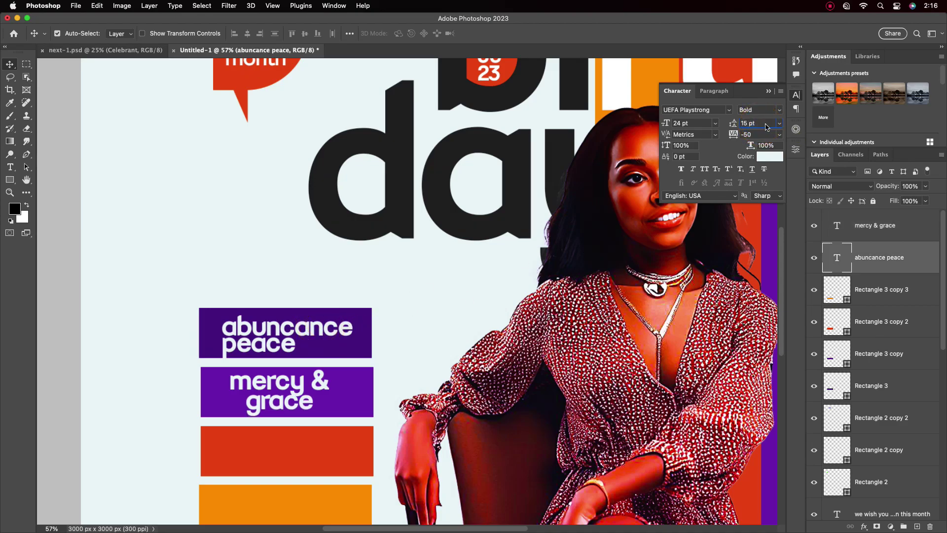
pyautogui.press('Return')
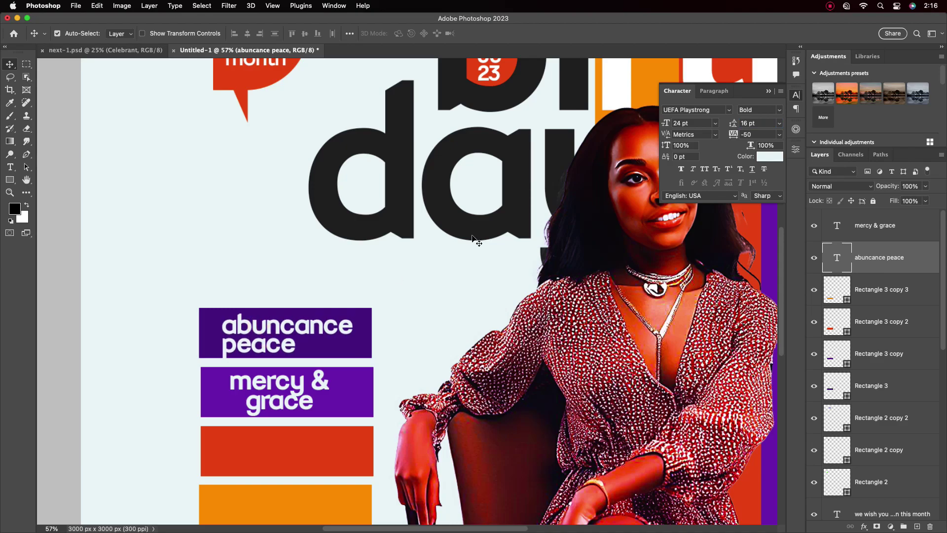
pyautogui.click(714, 91)
pyautogui.click(694, 108)
pyautogui.moveTo(237, 334); pyautogui.dragTo(304, 340)
# Set both abuncance peace and mercy & grace to the Book font style
pyautogui.click(677, 91)
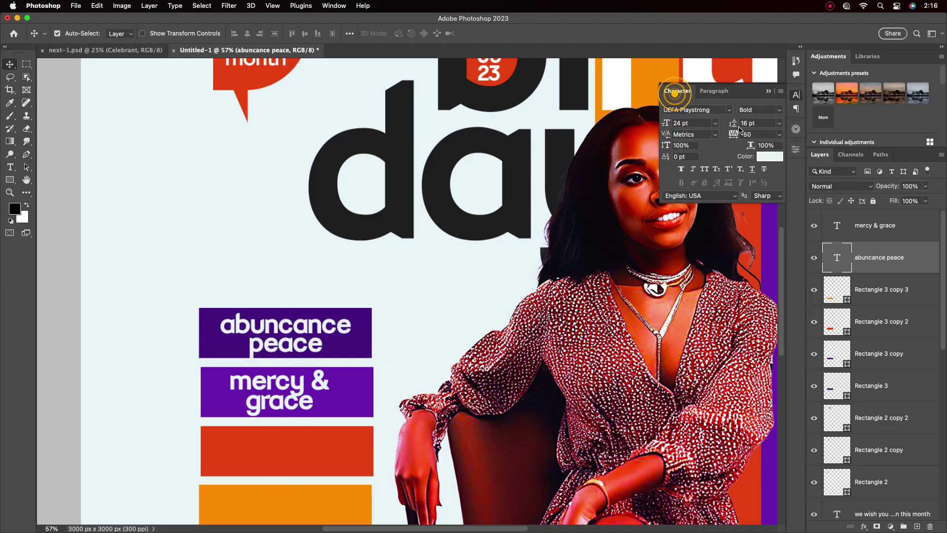
pyautogui.click(777, 111)
pyautogui.click(767, 112)
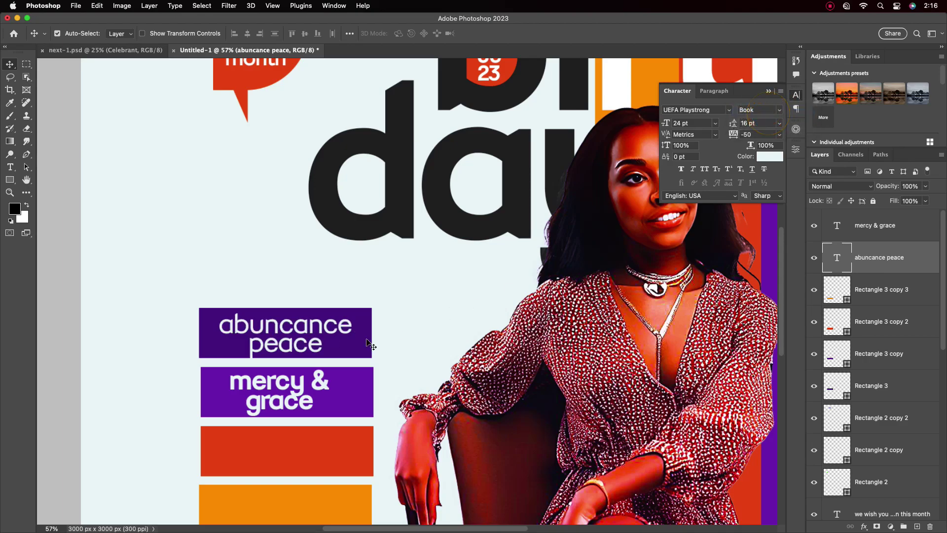
pyautogui.click(291, 394)
pyautogui.click(776, 112)
pyautogui.click(768, 112)
pyautogui.scroll(-3, 286, 380)
pyautogui.scroll(1, 295, 355)
# Set both wish labels to 18 pt font size
pyautogui.click(295, 355)
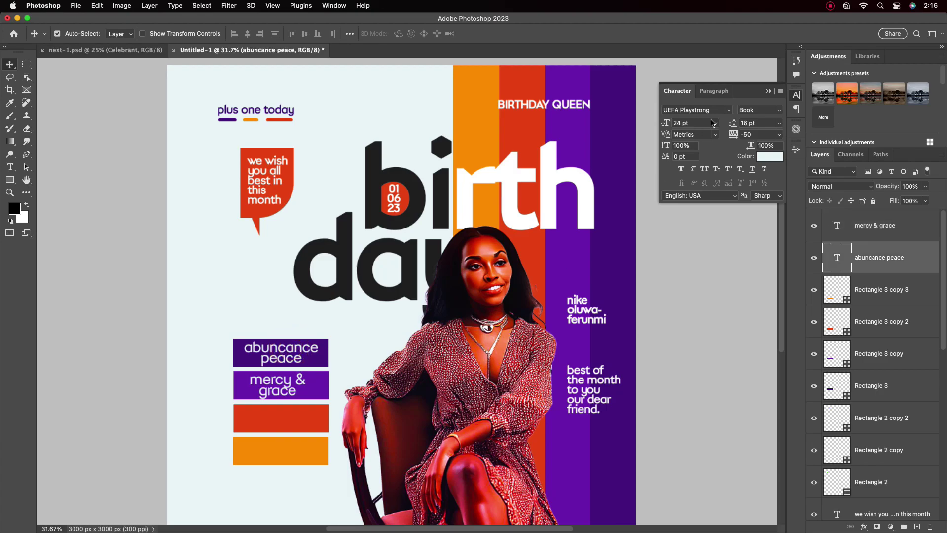
pyautogui.click(716, 123)
pyautogui.click(696, 233)
pyautogui.click(289, 392)
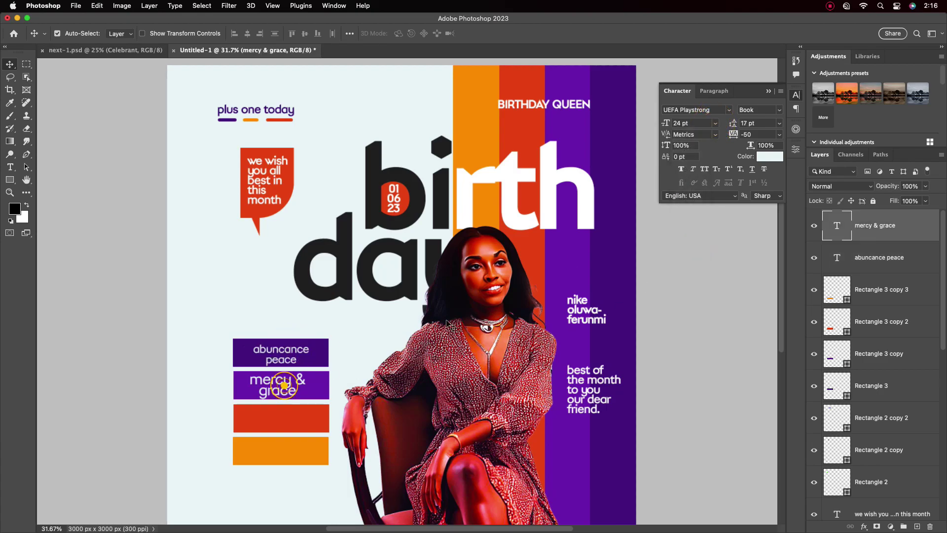
pyautogui.click(716, 123)
pyautogui.click(690, 232)
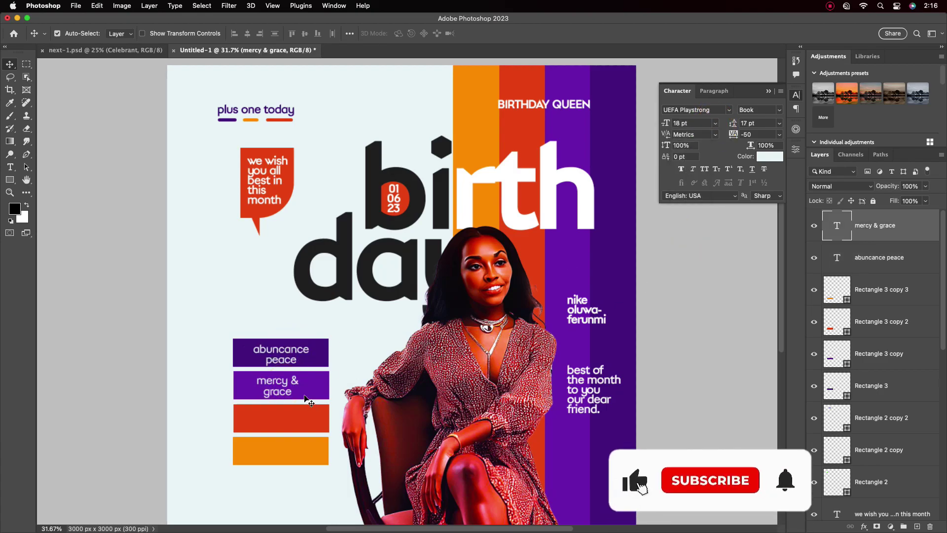
pyautogui.scroll(3, 276, 388)
# Join mercy & grace onto one line and re-centre it on its block
pyautogui.doubleClick(286, 389)
pyautogui.doubleClick(277, 398)
pyautogui.press('Left')
pyautogui.press('BackSpace')
pyautogui.click(515, 33)
pyautogui.press('v')
pyautogui.moveTo(299, 379); pyautogui.dragTo(305, 386)
# Put abuncance peace on a single line and nudge it down within its block
pyautogui.doubleClick(275, 334)
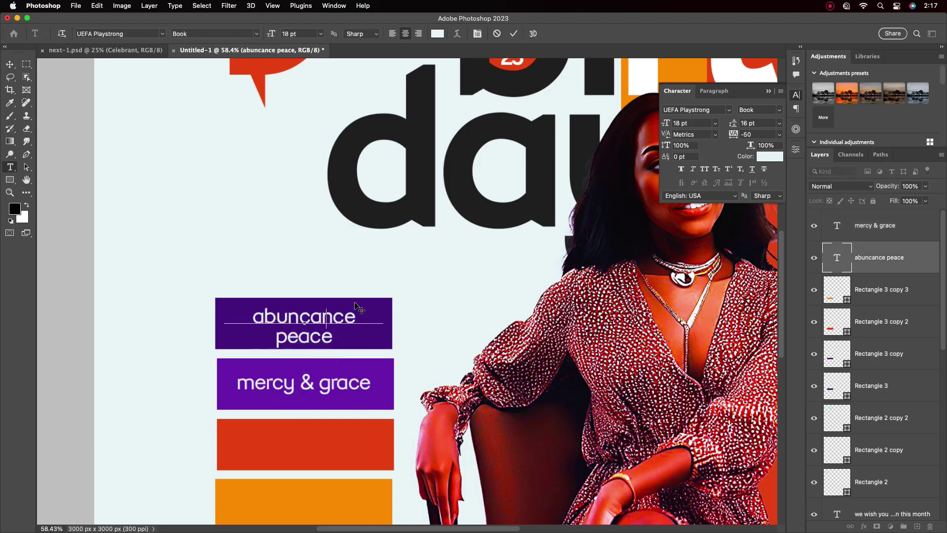
pyautogui.press('BackSpace')
pyautogui.click(515, 33)
pyautogui.press('v')
pyautogui.moveTo(299, 318); pyautogui.dragTo(300, 325)
pyautogui.scroll(-5, 299, 324)
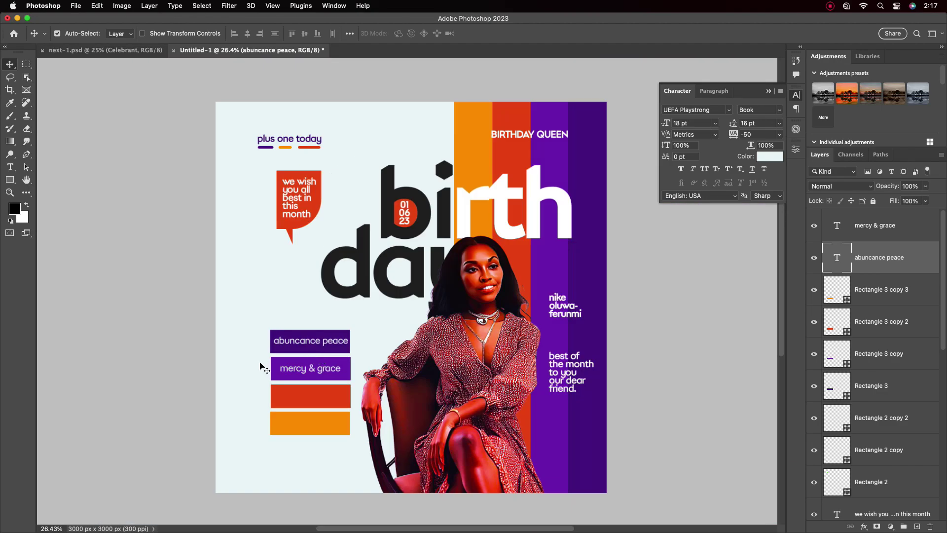
# Copy mercy & grace onto the red block, retype it as 'good health & prosperity.' and position it
pyautogui.click(302, 374)
pyautogui.moveTo(302, 374); pyautogui.dragTo(299, 398)
pyautogui.doubleClick(299, 398)
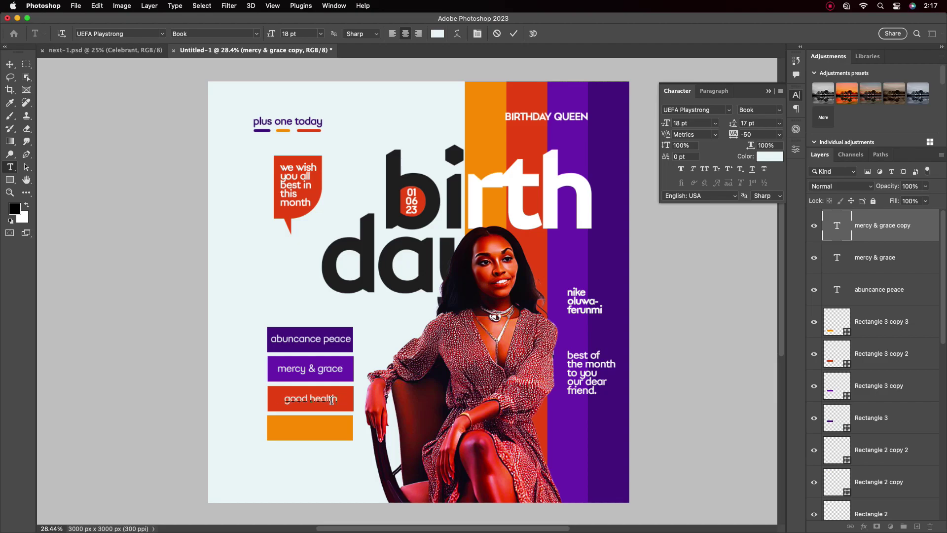
pyautogui.write('good health &')
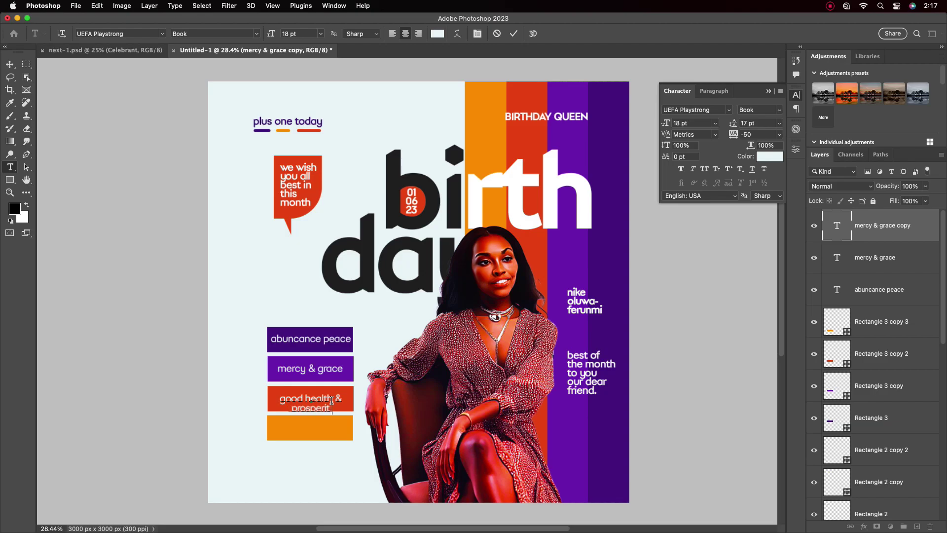
pyautogui.click(513, 34)
pyautogui.press('v')
pyautogui.scroll(3, 324, 354)
pyautogui.moveTo(296, 434); pyautogui.dragTo(309, 471)
pyautogui.scroll(-3, 301, 437)
# Rewrite the orange-block copy as 'glorious happenings' on two lines and centre it in the box
pyautogui.doubleClick(308, 470)
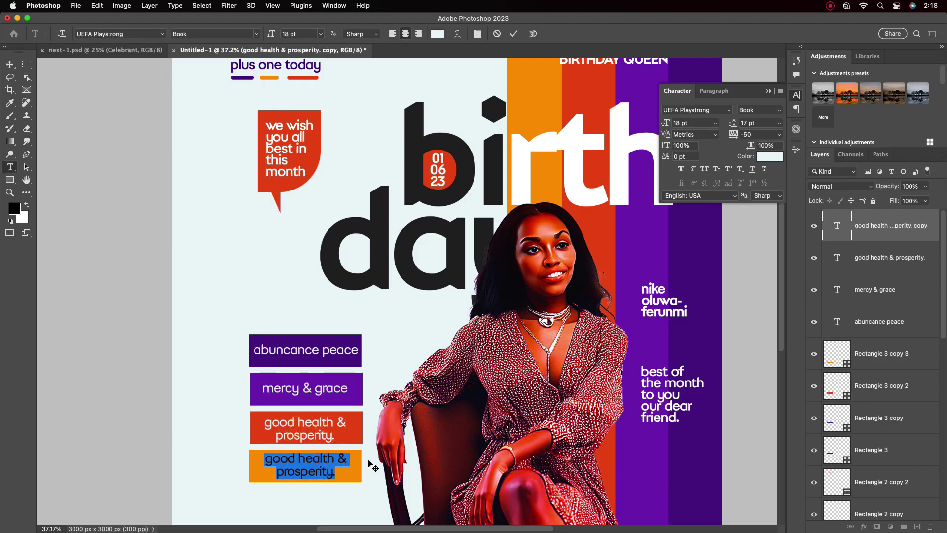
pyautogui.write('glorious ha')
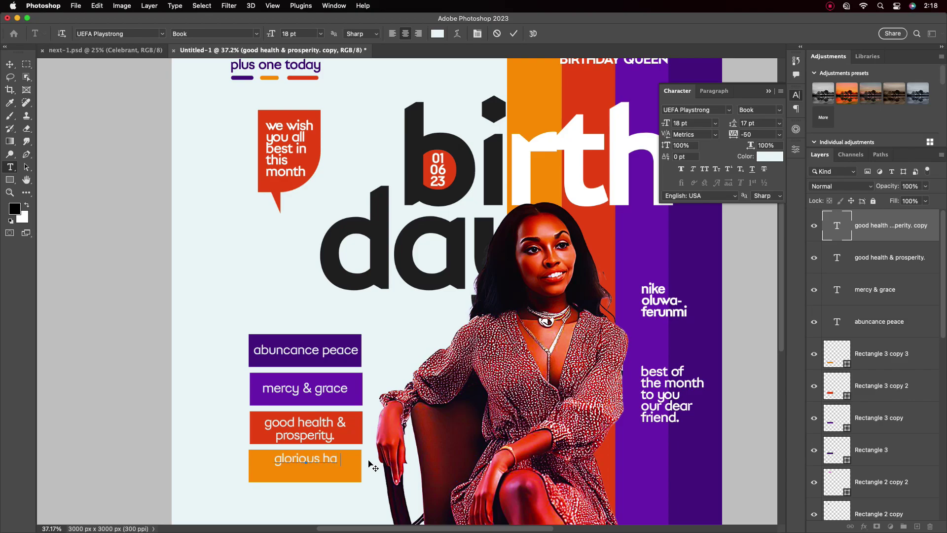
pyautogui.write('enings')
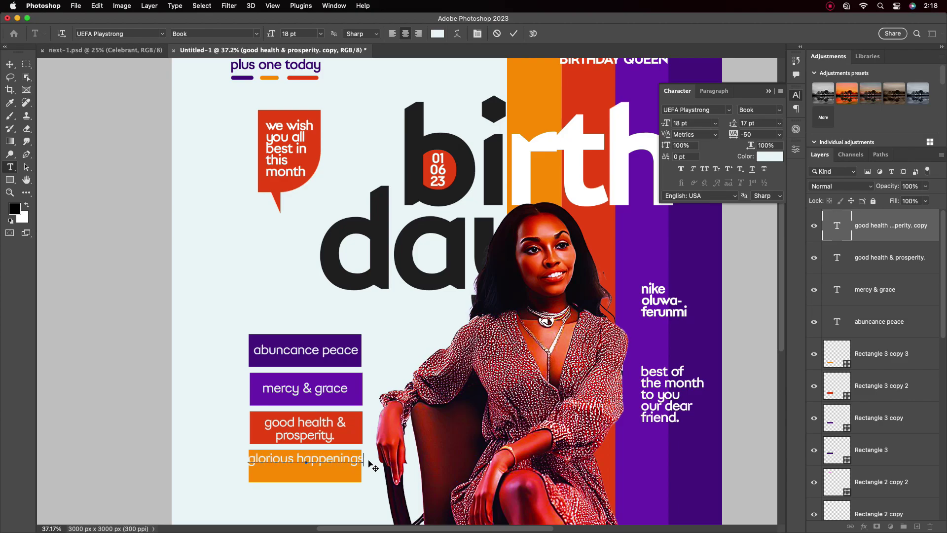
pyautogui.click(302, 461)
pyautogui.press('Return')
pyautogui.click(513, 33)
pyautogui.press('v')
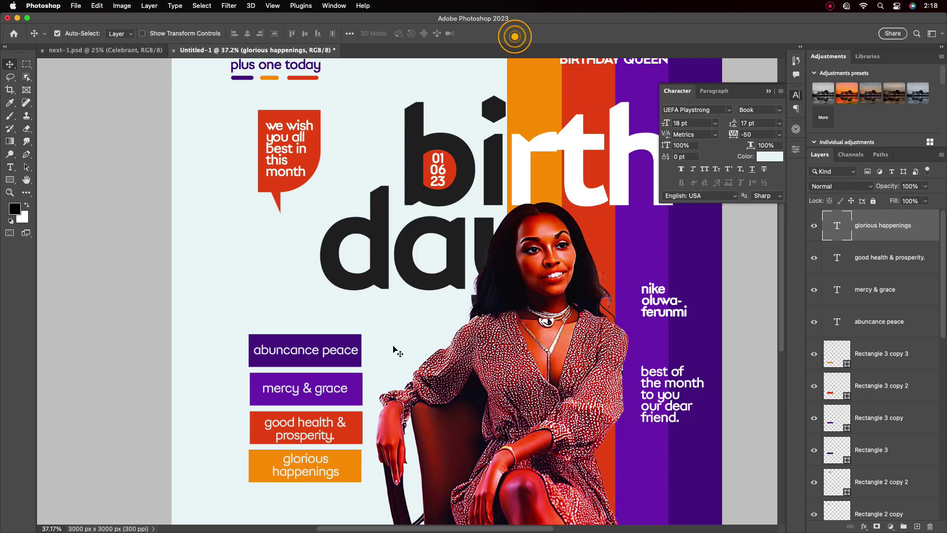
pyautogui.scroll(-1, 316, 394)
pyautogui.scroll(3, 306, 376)
pyautogui.scroll(-1, 323, 404)
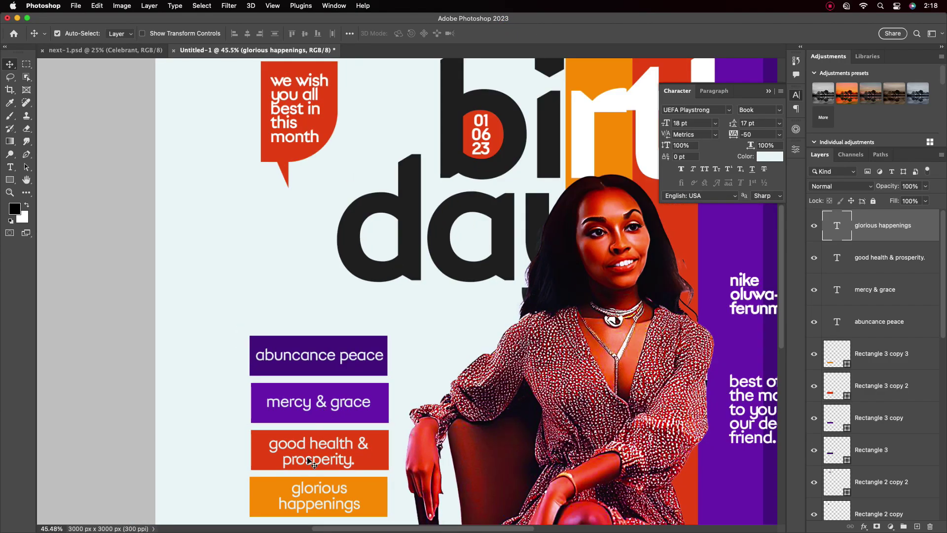
pyautogui.moveTo(318, 494); pyautogui.dragTo(314, 493)
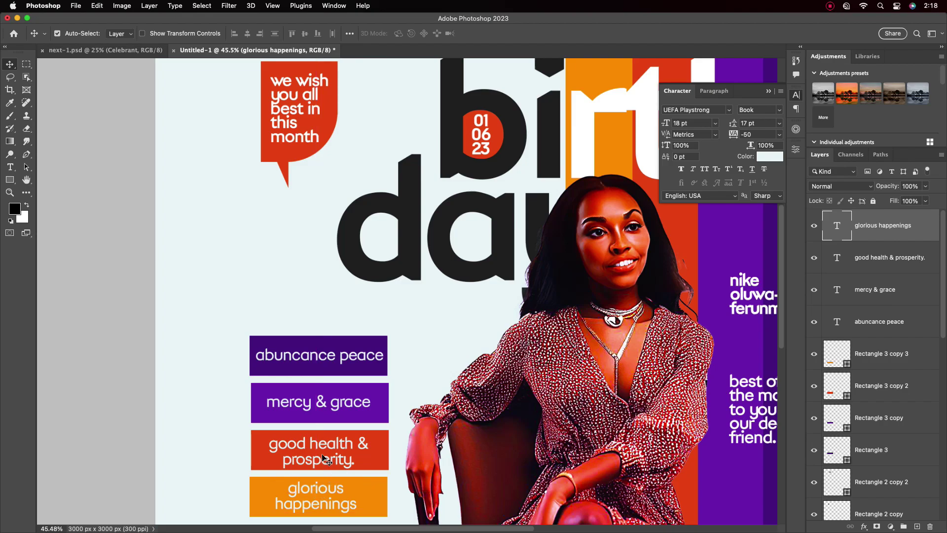
pyautogui.scroll(-2, 332, 377)
pyautogui.scroll(-2, 333, 382)
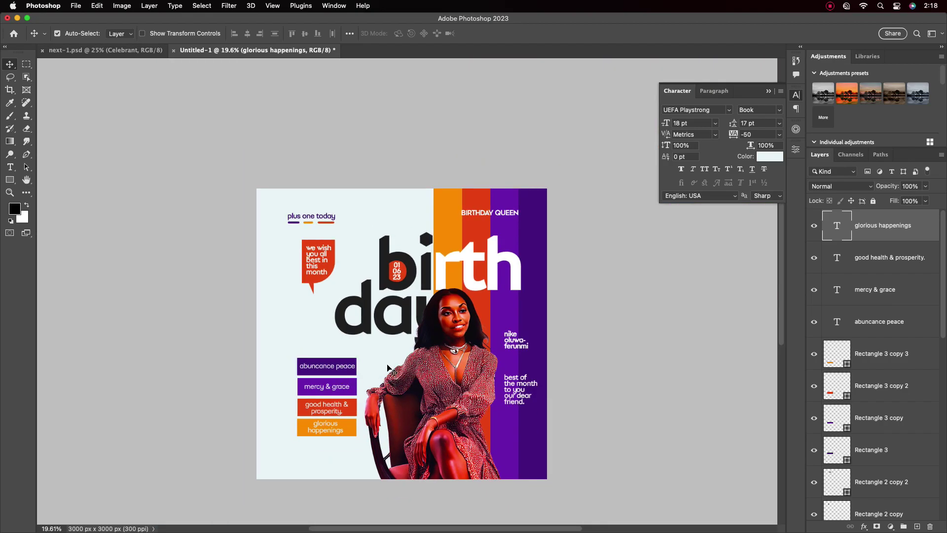
# Duplicate a label below the boxes, retype it as 'as you celebrate your special day.' and place it
pyautogui.scroll(3, 345, 394)
pyautogui.click(10, 168)
pyautogui.click(10, 64)
pyautogui.moveTo(331, 390)
pyautogui.mouseDown()
pyautogui.moveTo(318, 424)
pyautogui.moveTo(331, 390)
pyautogui.mouseUp()
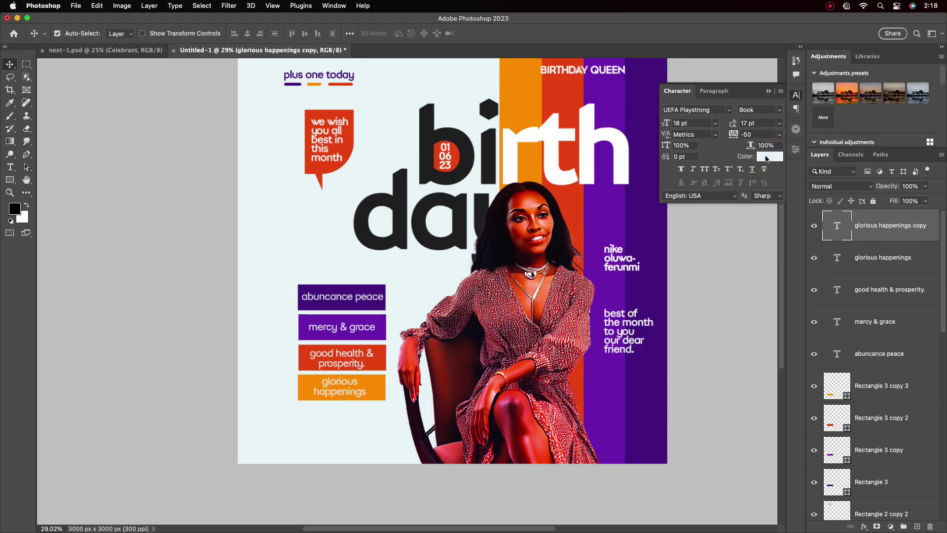
pyautogui.click(766, 157)
pyautogui.click(689, 257)
pyautogui.hotkey('ctrl', 'a')
pyautogui.write('as you celebrate your')
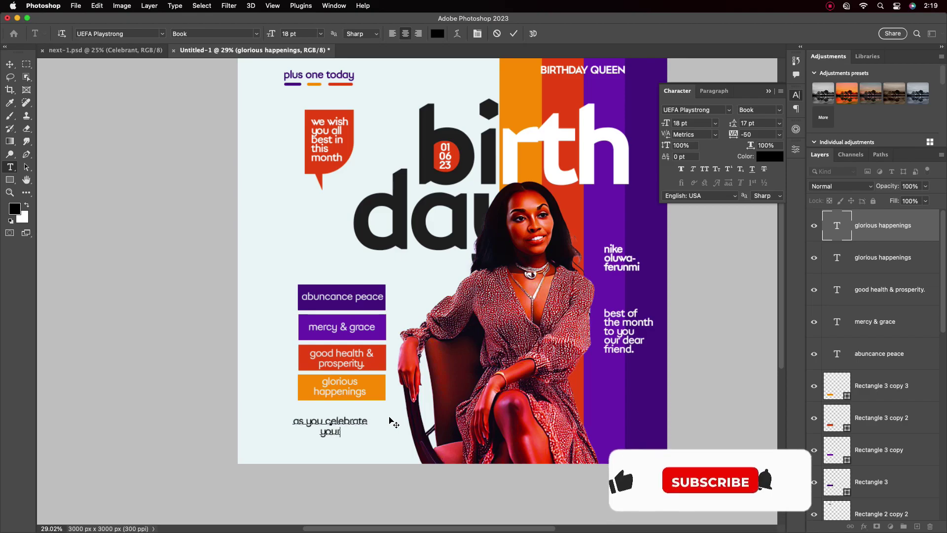
pyautogui.write(' special day')
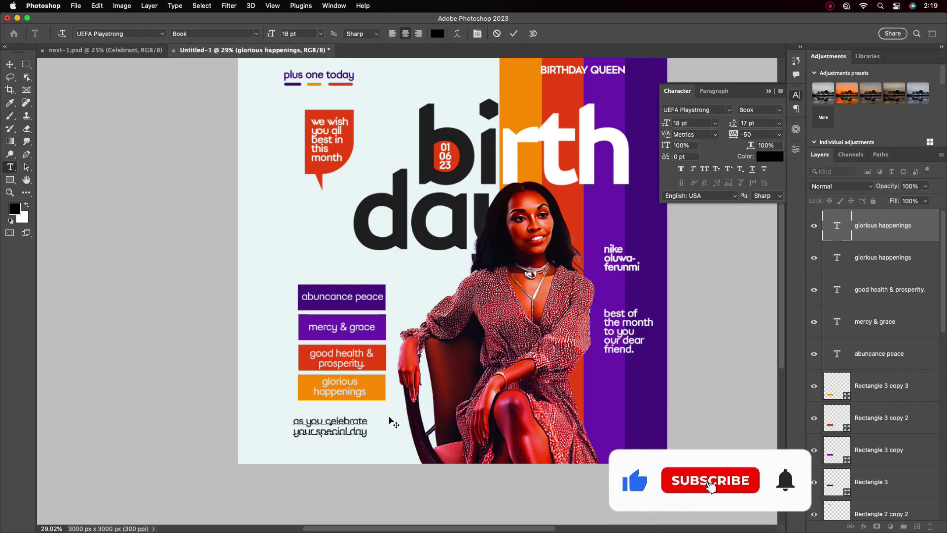
pyautogui.write('.')
pyautogui.click(10, 64)
pyautogui.moveTo(307, 427); pyautogui.dragTo(360, 416)
# Make the caption Bold in deep purple and centre it under the wish boxes
pyautogui.click(759, 110)
pyautogui.click(762, 123)
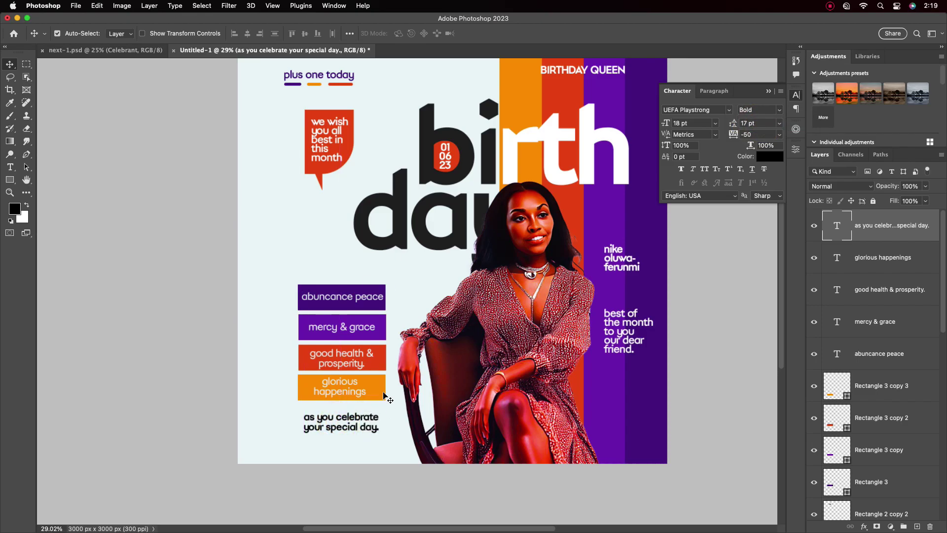
pyautogui.scroll(-2, 400, 344)
pyautogui.scroll(3, 400, 343)
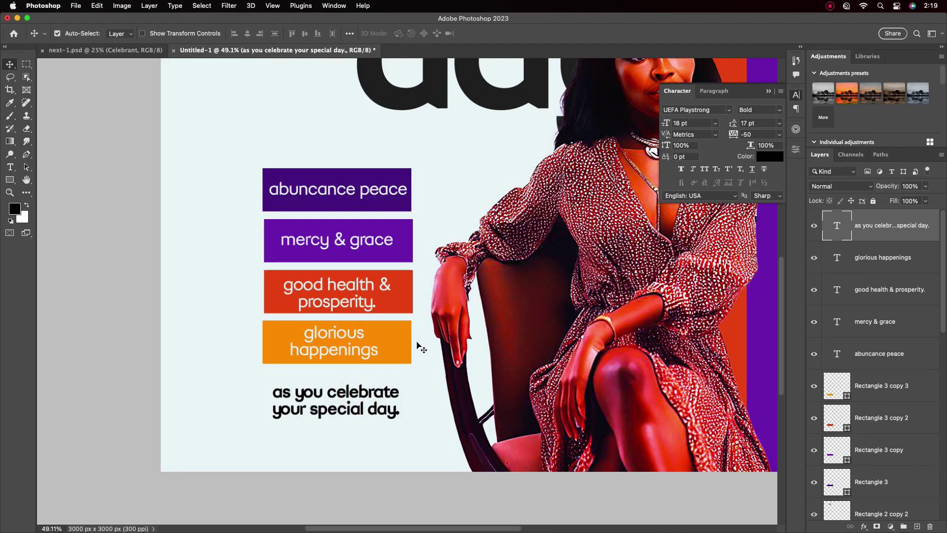
pyautogui.scroll(-1, 344, 383)
pyautogui.click(770, 157)
pyautogui.click(571, 319)
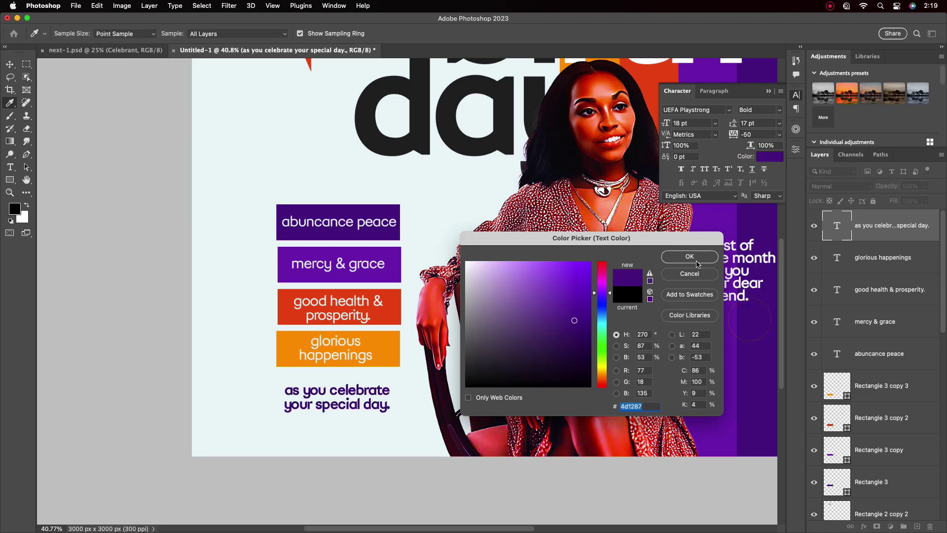
pyautogui.click(691, 255)
pyautogui.scroll(-3, 375, 355)
pyautogui.moveTo(364, 363); pyautogui.dragTo(363, 365)
# Nudge the best of the month text and the name text slightly upward
pyautogui.scroll(2, 464, 296)
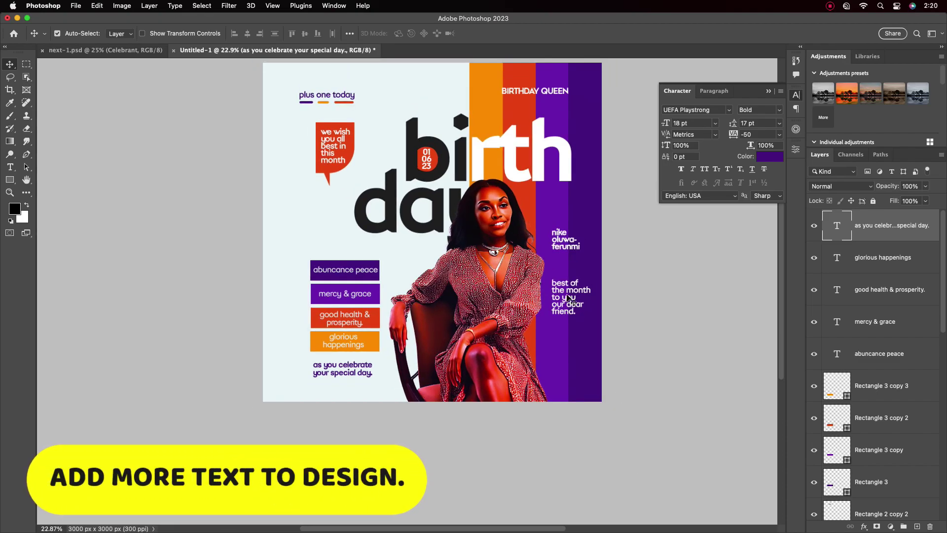
pyautogui.moveTo(571, 306); pyautogui.dragTo(570, 302)
pyautogui.click(565, 241)
pyautogui.moveTo(566, 264); pyautogui.dragTo(566, 279)
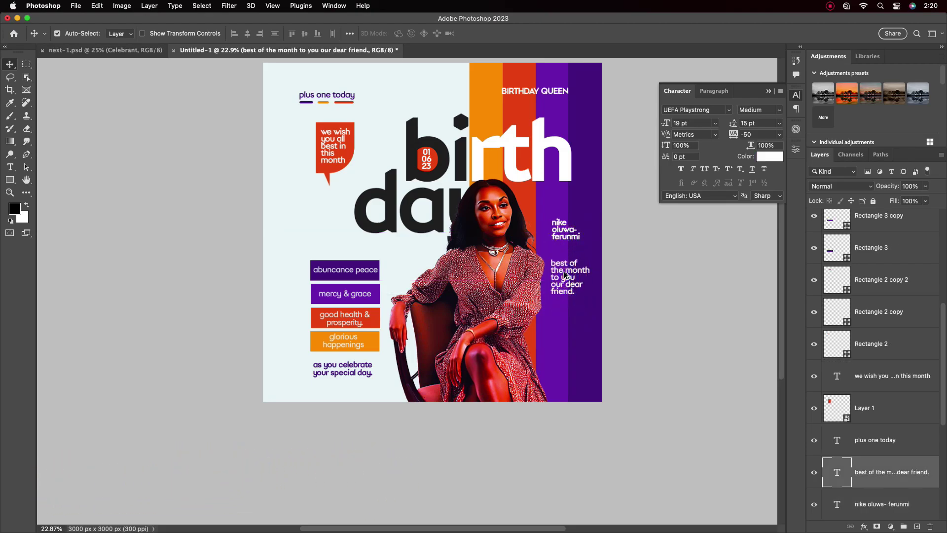
pyautogui.doubleClick(566, 275)
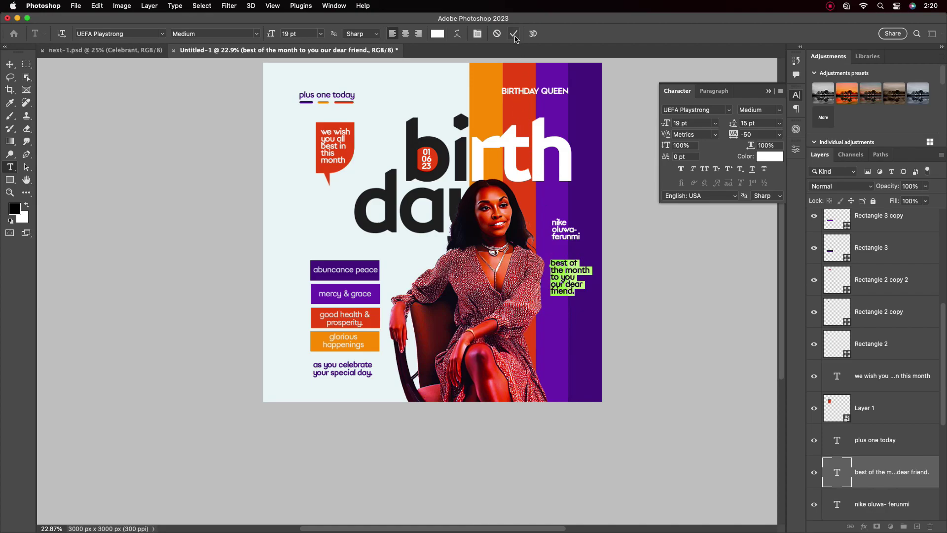
pyautogui.click(514, 35)
# Copy best of the month lower down, retype it as 'happy blessed birthday.' and align it
pyautogui.press('v')
pyautogui.moveTo(567, 278); pyautogui.dragTo(569, 340)
pyautogui.doubleClick(567, 339)
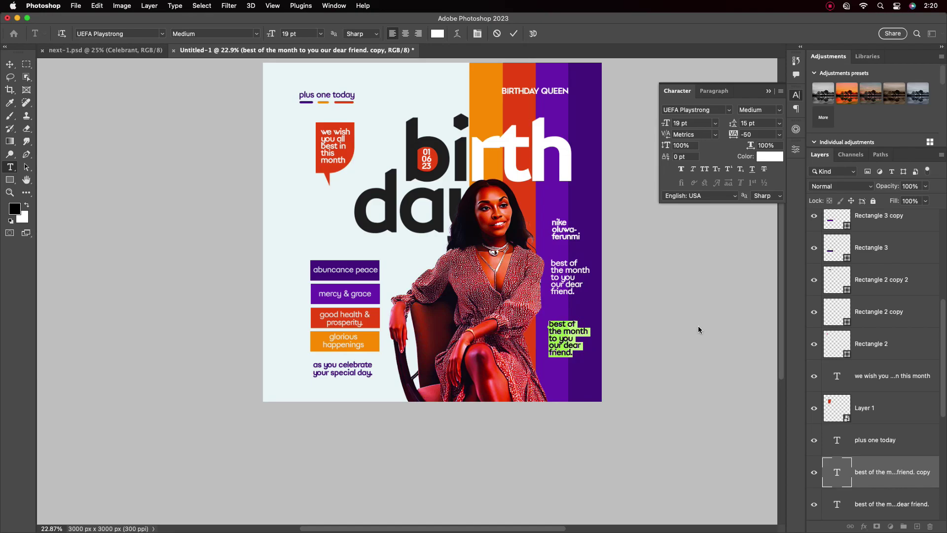
pyautogui.write('happy')
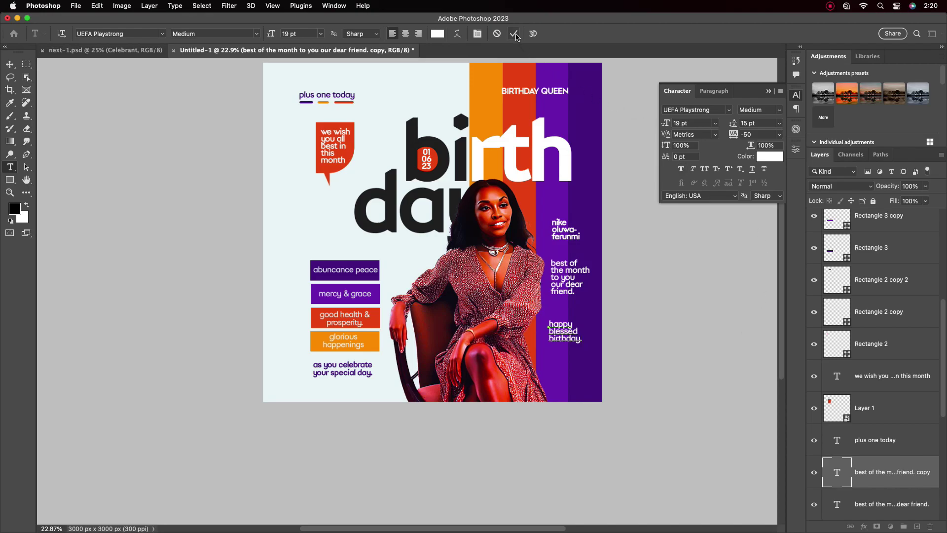
pyautogui.click(515, 34)
pyautogui.press('v')
pyautogui.scroll(2, 578, 295)
pyautogui.scroll(2, 578, 295)
pyautogui.moveTo(557, 347); pyautogui.dragTo(561, 341)
# Set tracking to 0 on the happy blessed birthday and best of the month texts
pyautogui.scroll(-3, 581, 271)
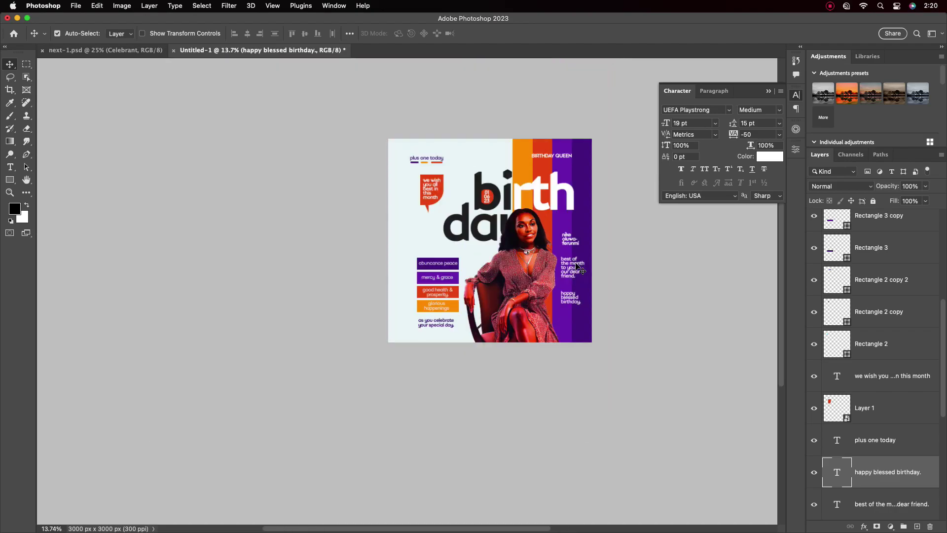
pyautogui.scroll(4, 587, 271)
pyautogui.scroll(1, 587, 271)
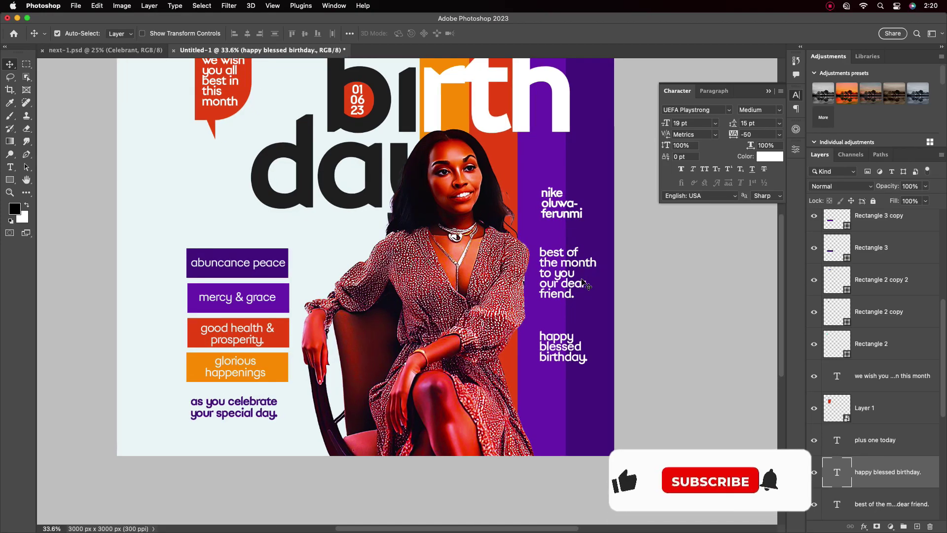
pyautogui.click(564, 351)
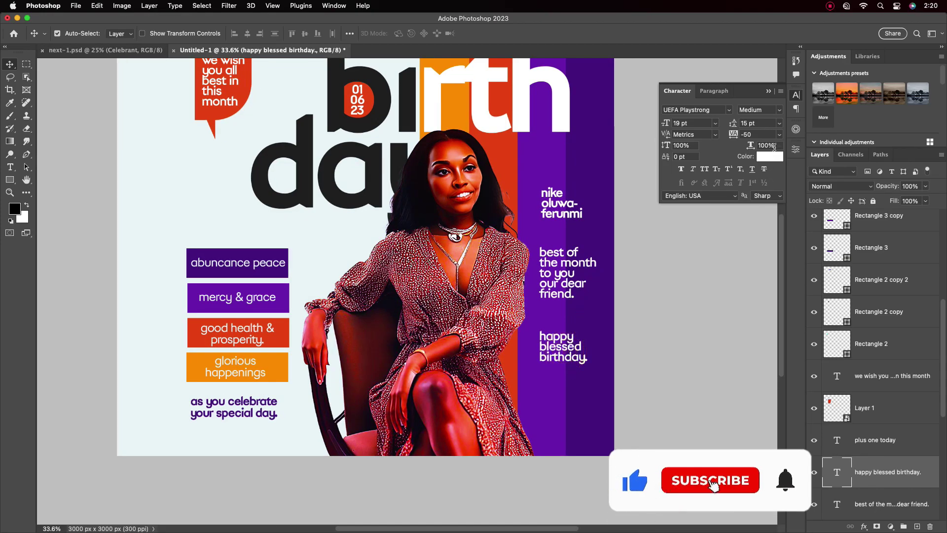
pyautogui.click(779, 134)
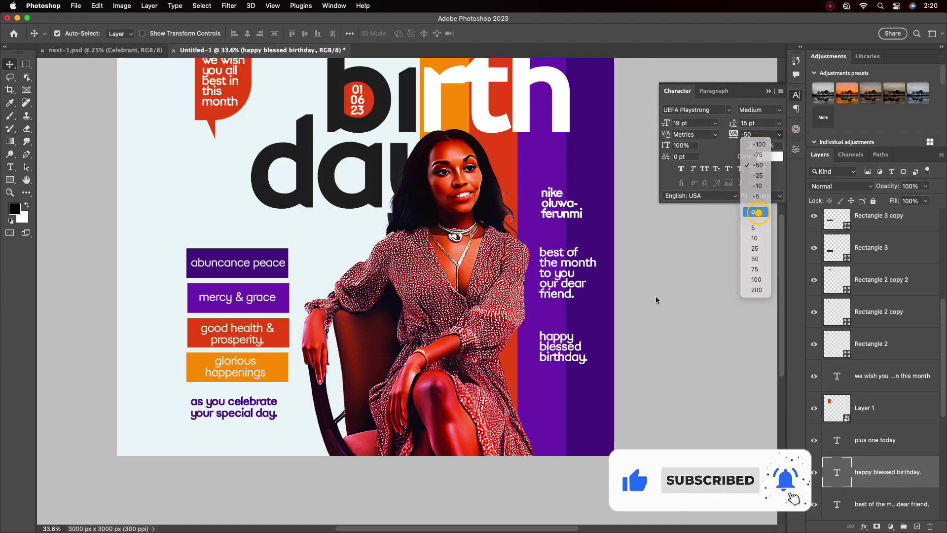
pyautogui.click(756, 213)
pyautogui.click(578, 267)
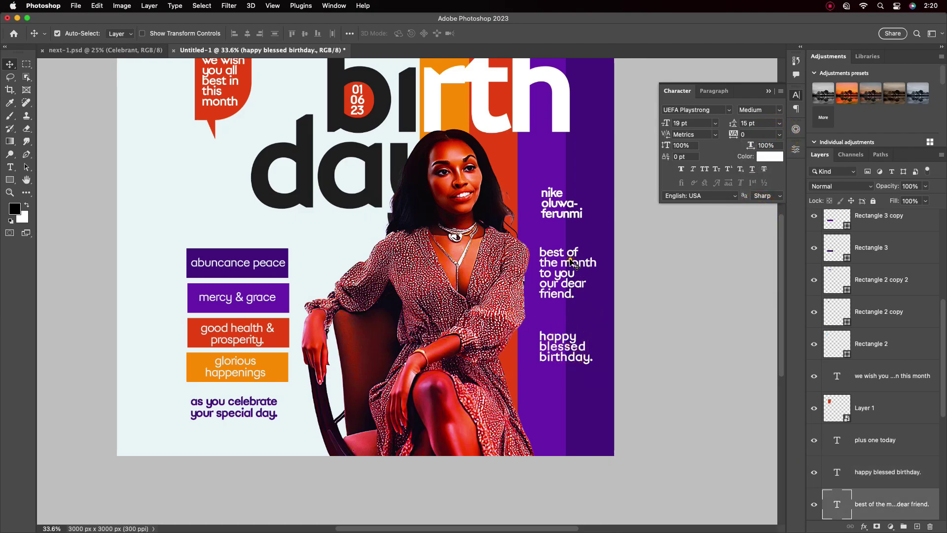
pyautogui.click(779, 134)
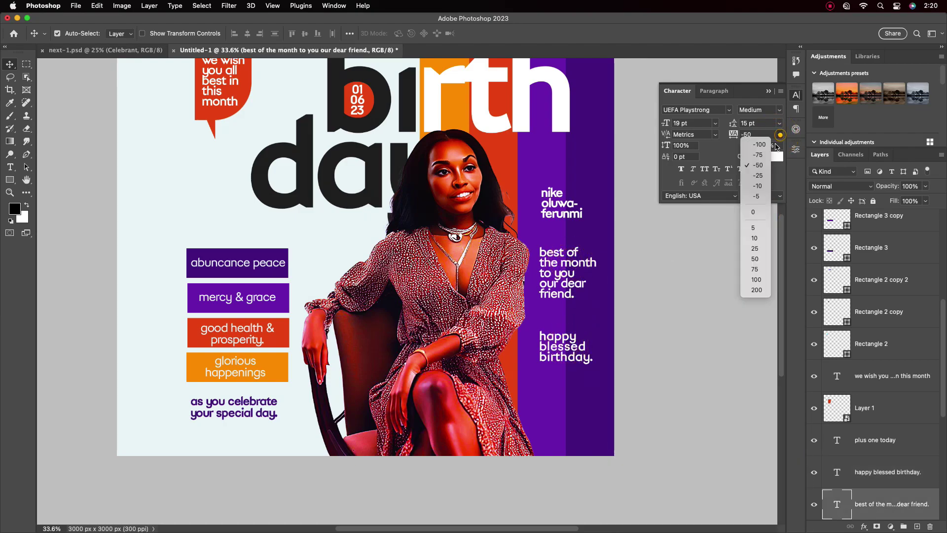
pyautogui.click(754, 212)
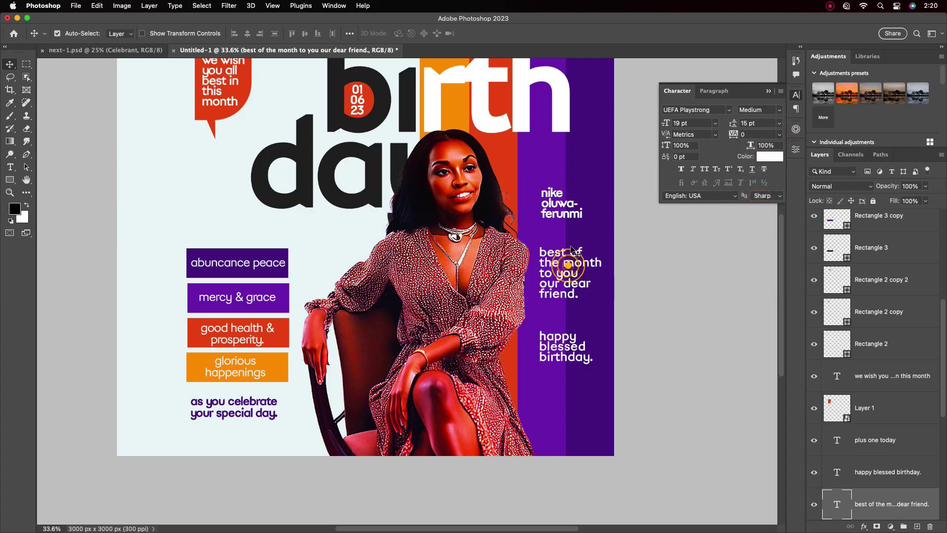
# Set the name text's tracking to 0 as well
pyautogui.click(572, 211)
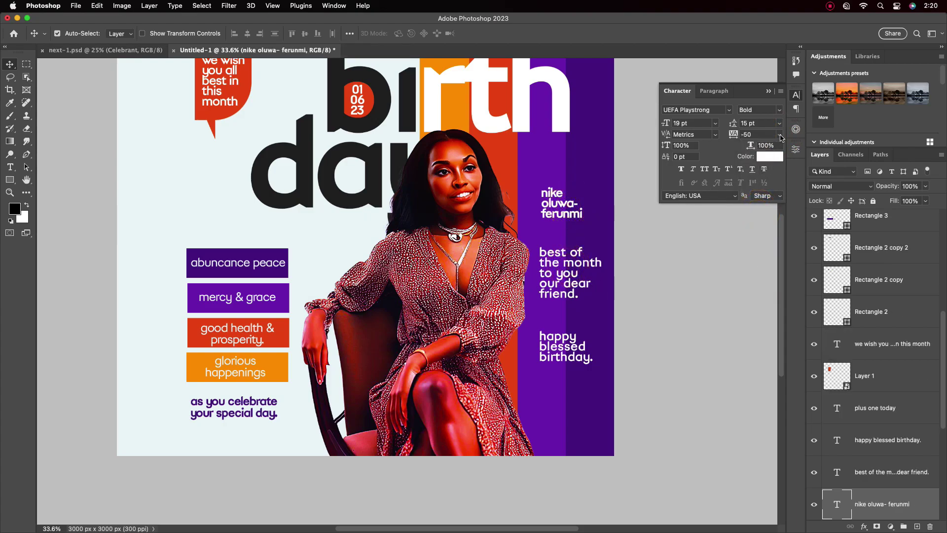
pyautogui.click(780, 135)
pyautogui.click(754, 212)
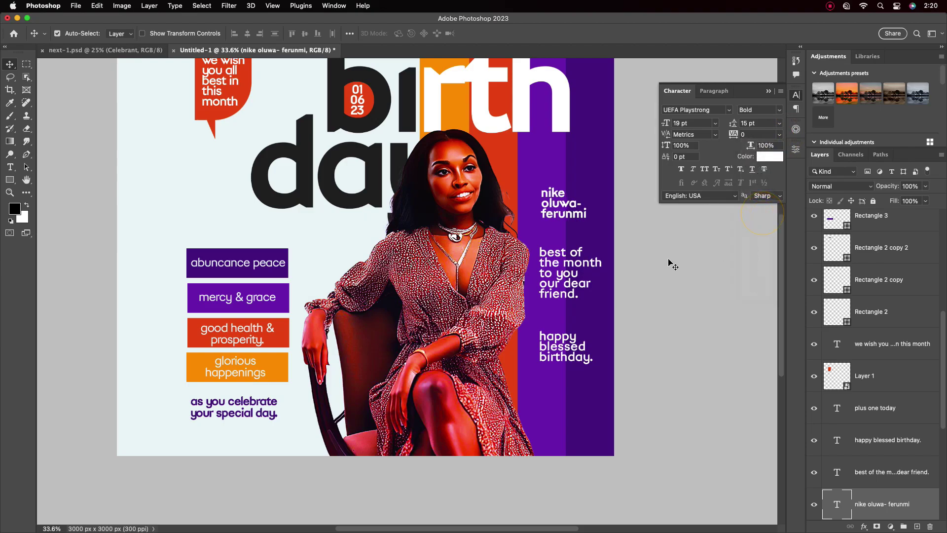
pyautogui.click(567, 270)
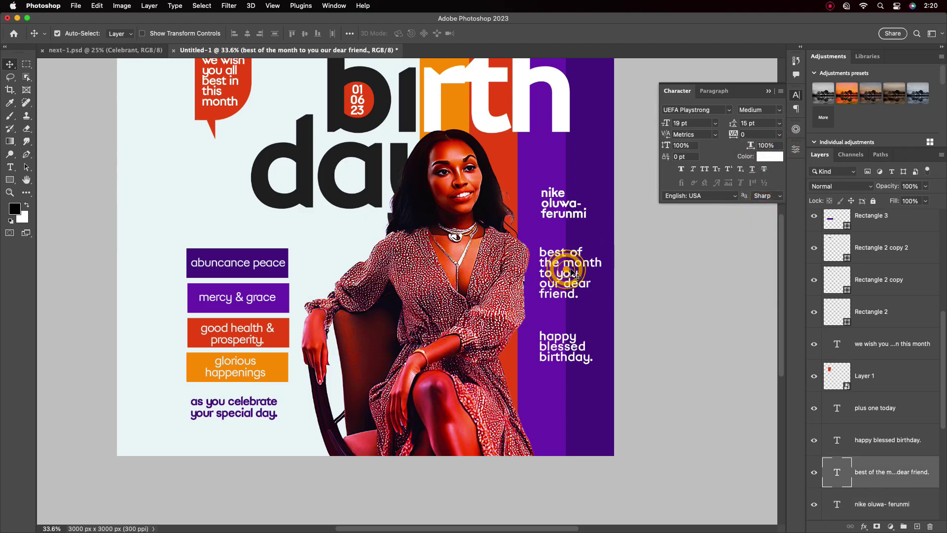
pyautogui.click(563, 216)
pyautogui.scroll(-2, 572, 269)
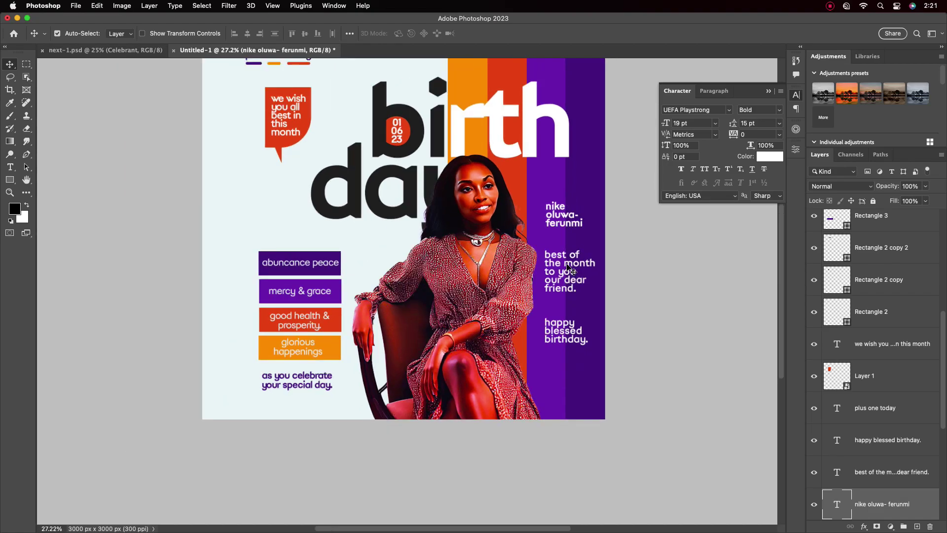
pyautogui.scroll(-2, 569, 269)
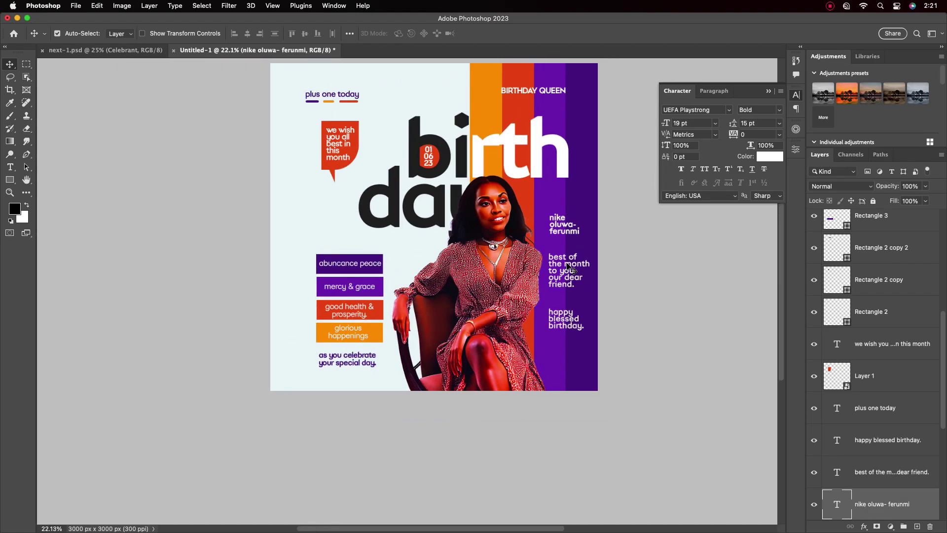
pyautogui.scroll(4, 573, 267)
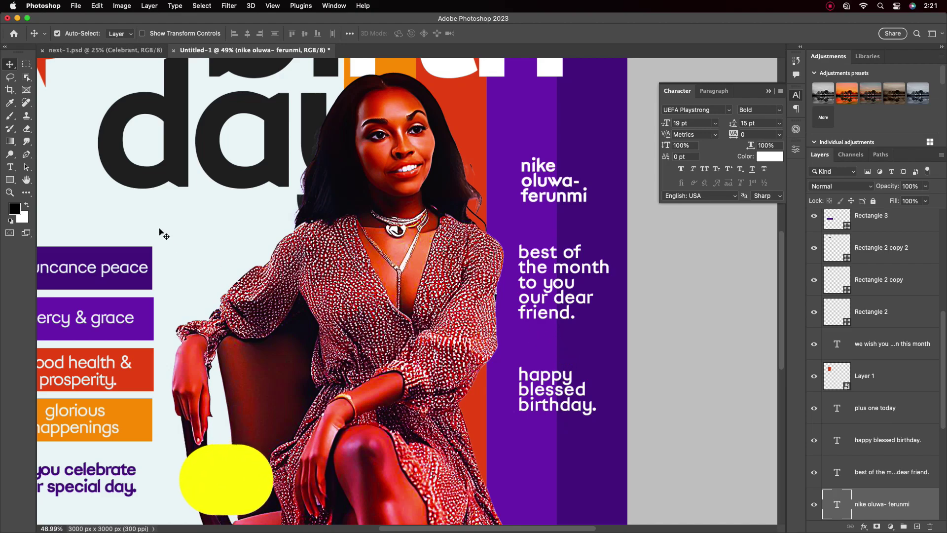
# Draw a thin divider bar below the 'best of the month' text with no stroke colour
pyautogui.moveTo(10, 180); pyautogui.dragTo(42, 182)
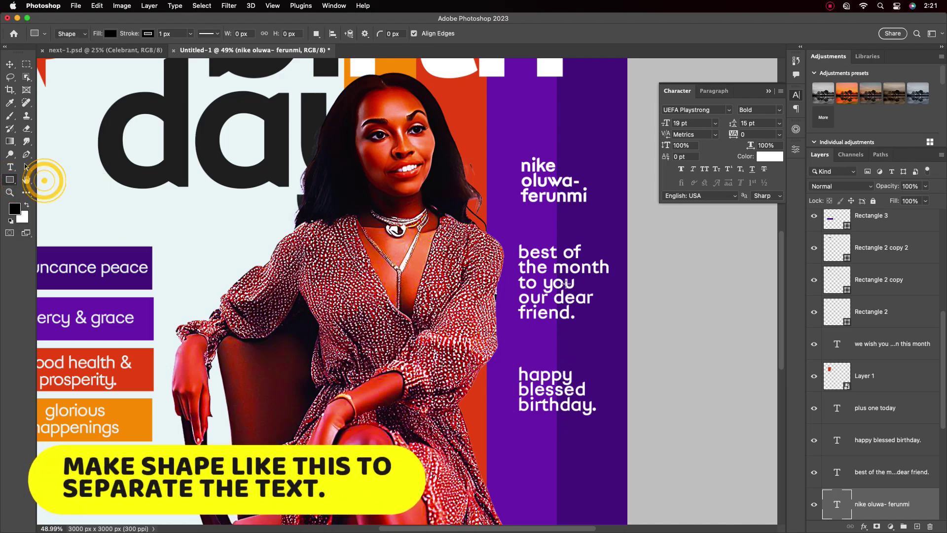
pyautogui.moveTo(521, 344); pyautogui.dragTo(599, 344)
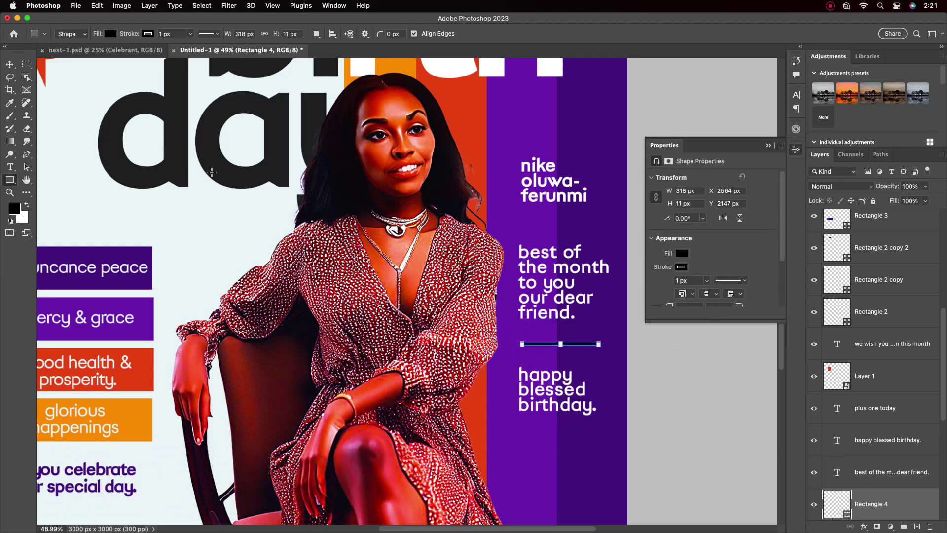
pyautogui.click(10, 64)
pyautogui.click(681, 267)
pyautogui.click(663, 286)
pyautogui.click(730, 257)
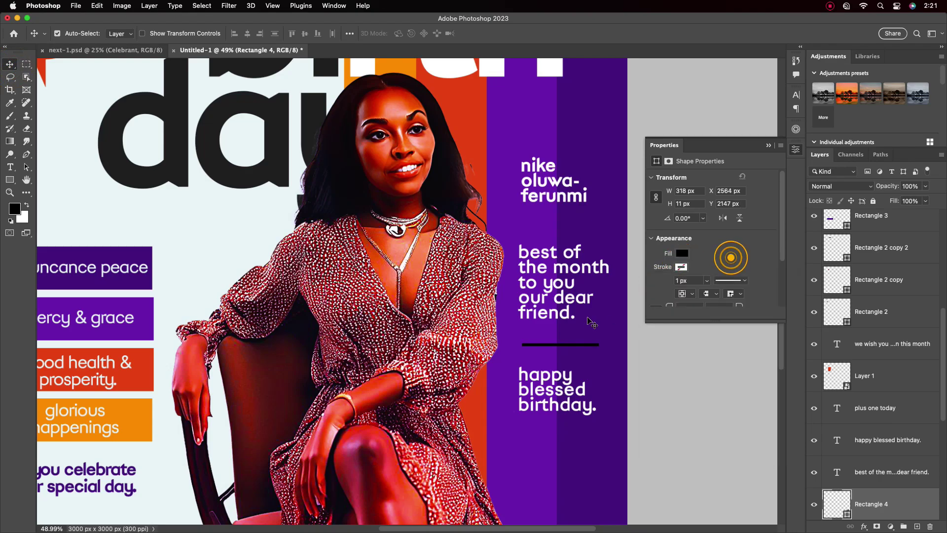
# Alt-drag a duplicate of the divider line up to sit just below 'ferunmi'
pyautogui.click(566, 345)
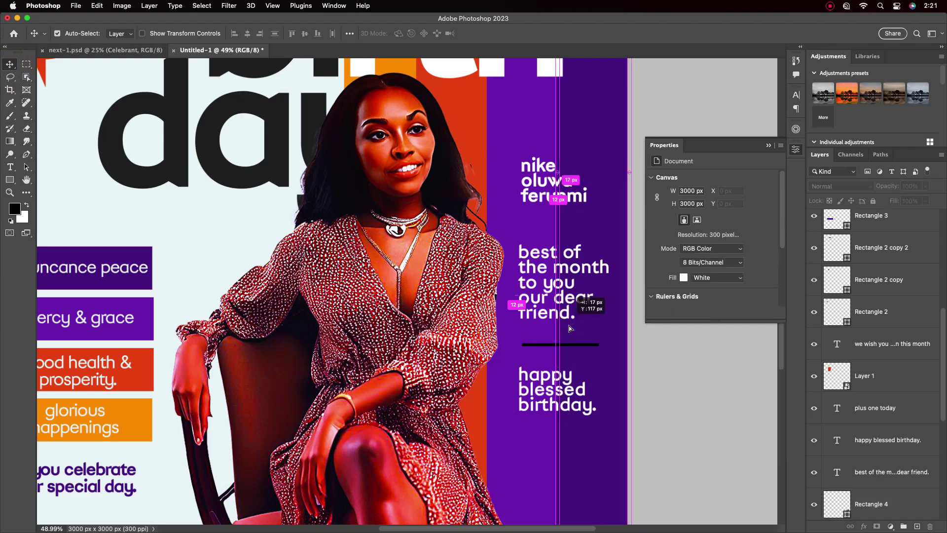
pyautogui.click(604, 366)
pyautogui.scroll(-2, 598, 296)
pyautogui.scroll(-3, 598, 296)
pyautogui.scroll(5, 594, 311)
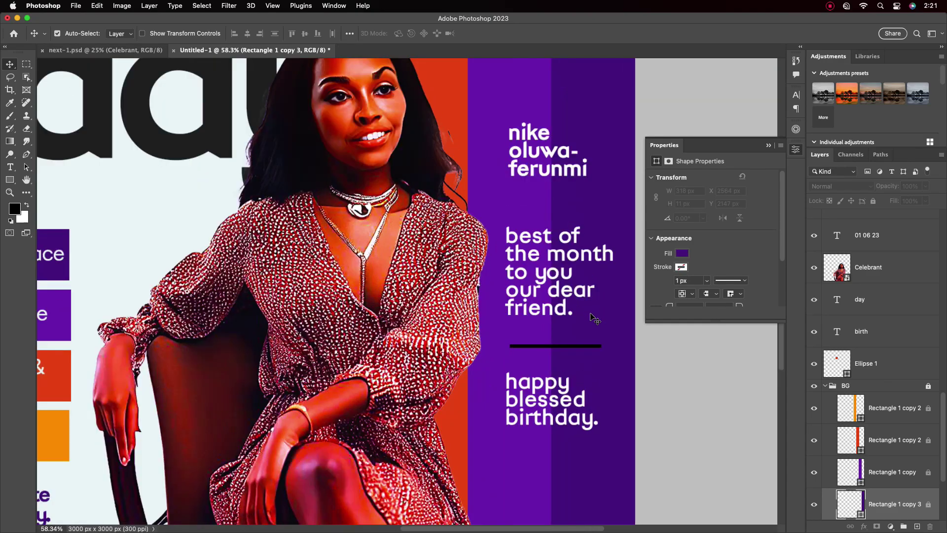
pyautogui.click(567, 348)
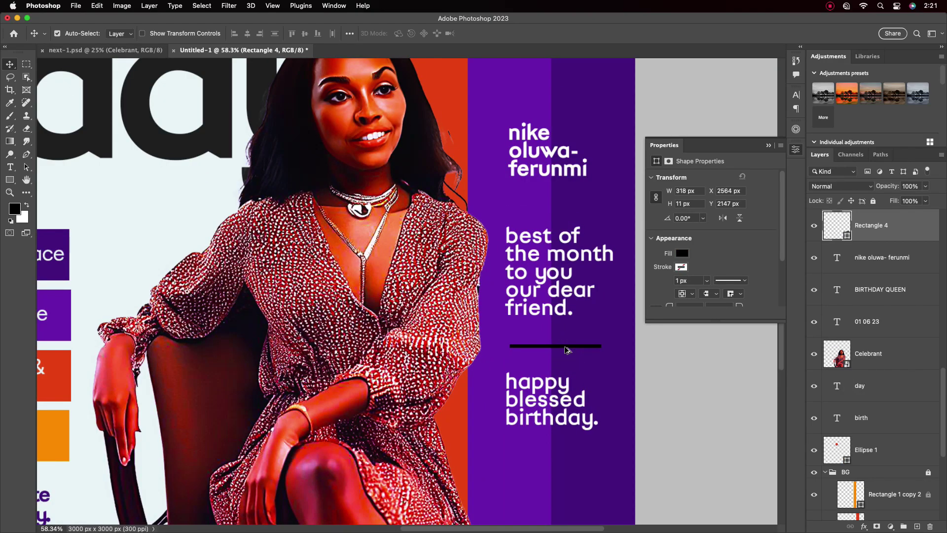
pyautogui.moveTo(563, 346); pyautogui.dragTo(563, 208)
# Lower the lower divider's opacity and set the upper divider's opacity to 58%
pyautogui.scroll(-5, 572, 290)
pyautogui.scroll(3, 572, 290)
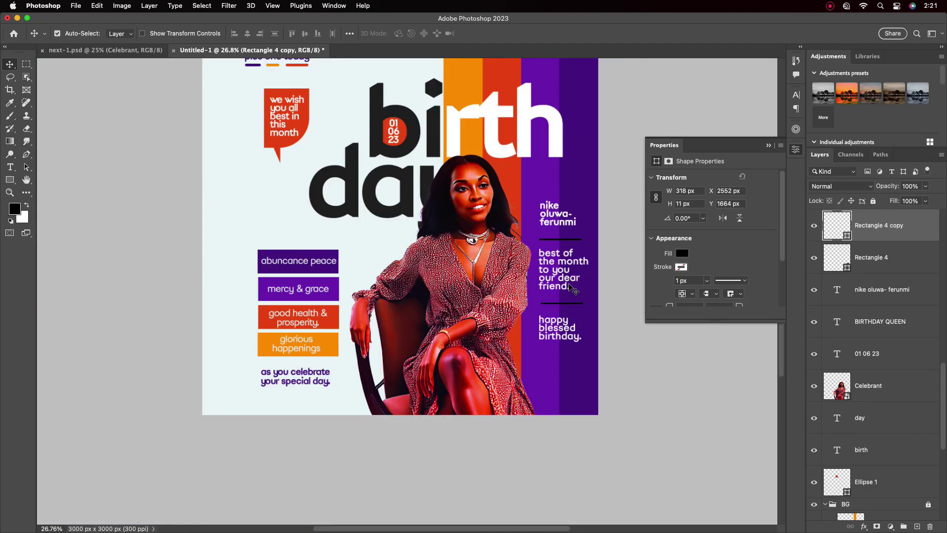
pyautogui.scroll(5, 572, 290)
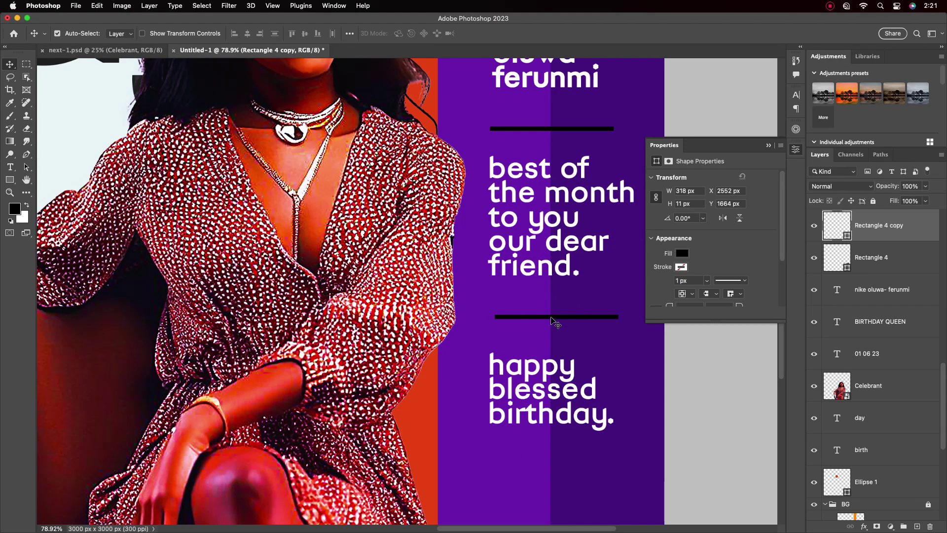
pyautogui.click(553, 319)
pyautogui.moveTo(926, 186); pyautogui.dragTo(894, 202)
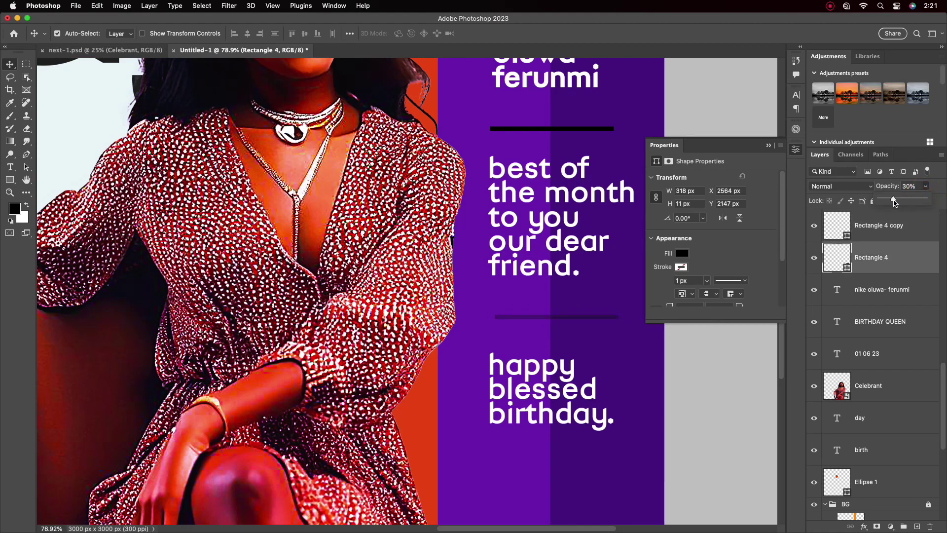
pyautogui.click(557, 129)
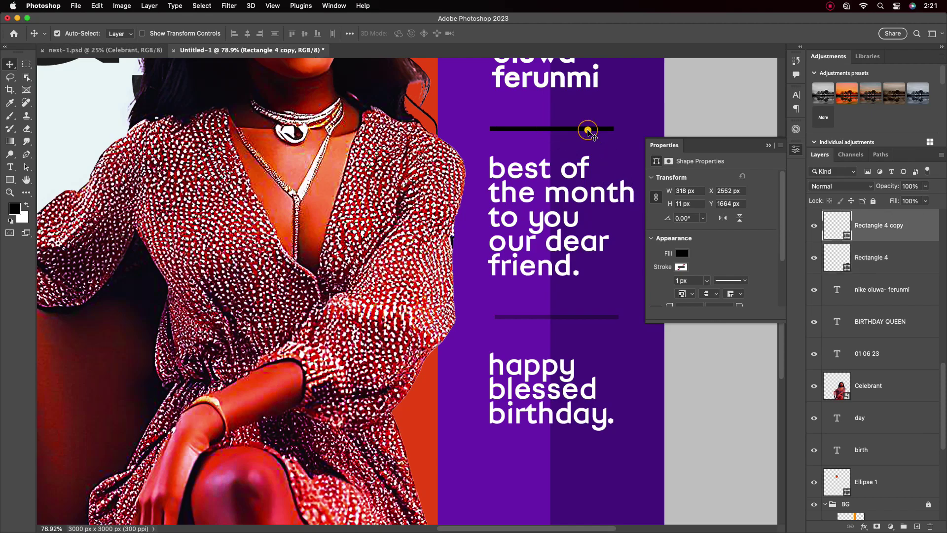
pyautogui.click(926, 187)
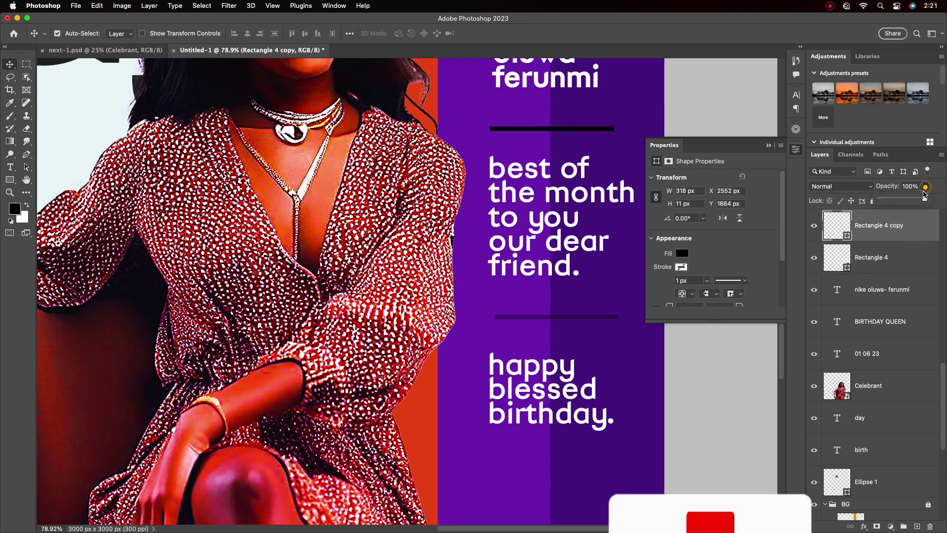
pyautogui.moveTo(925, 199)
pyautogui.mouseDown()
pyautogui.moveTo(894, 200)
pyautogui.moveTo(906, 200)
pyautogui.mouseUp()
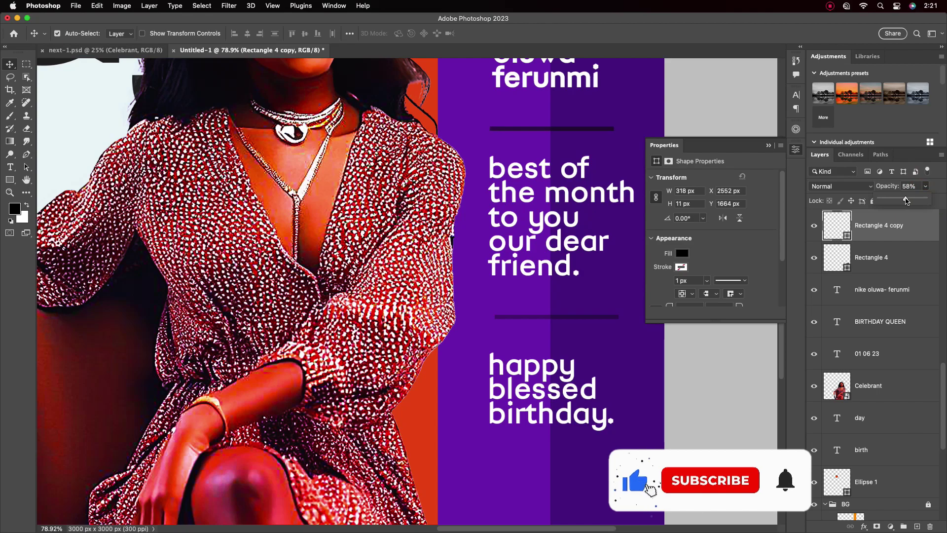
# Set the lower divider line's opacity to 53%
pyautogui.click(607, 316)
pyautogui.click(926, 186)
pyautogui.moveTo(912, 200); pyautogui.dragTo(919, 200)
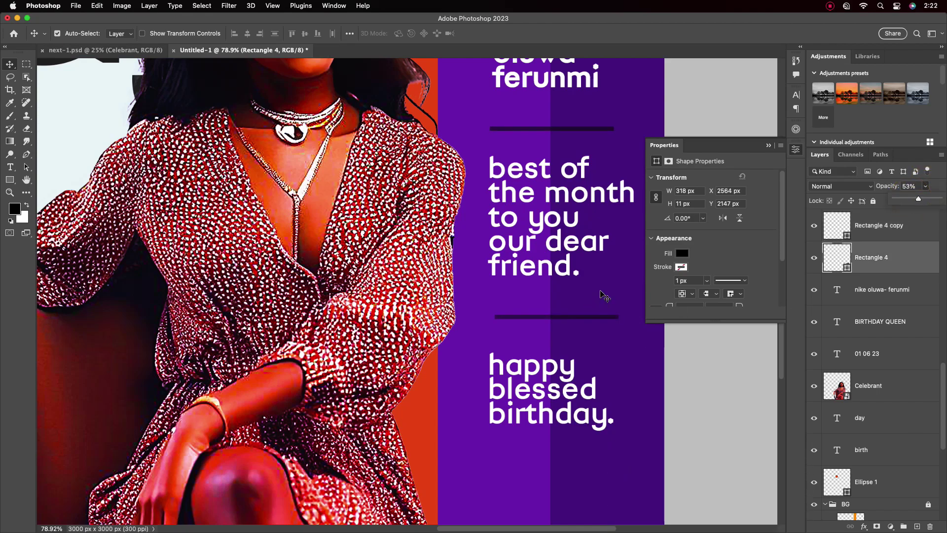
pyautogui.scroll(-3, 603, 297)
pyautogui.scroll(-4, 600, 293)
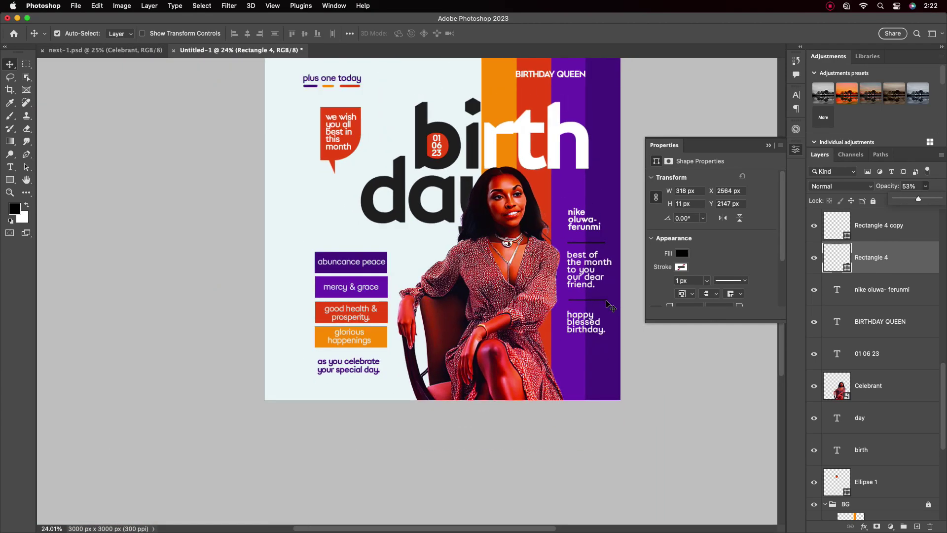
# Collapse the shape Properties panel and pan the poster fully into view
pyautogui.moveTo(562, 227); pyautogui.dragTo(535, 248)
pyautogui.click(769, 147)
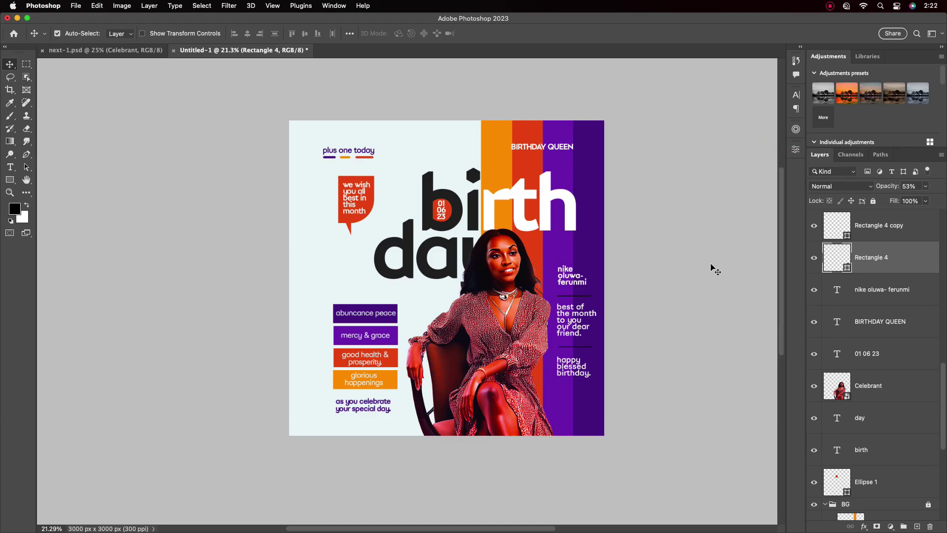
pyautogui.scroll(1, 710, 268)
pyautogui.scroll(-1, 604, 269)
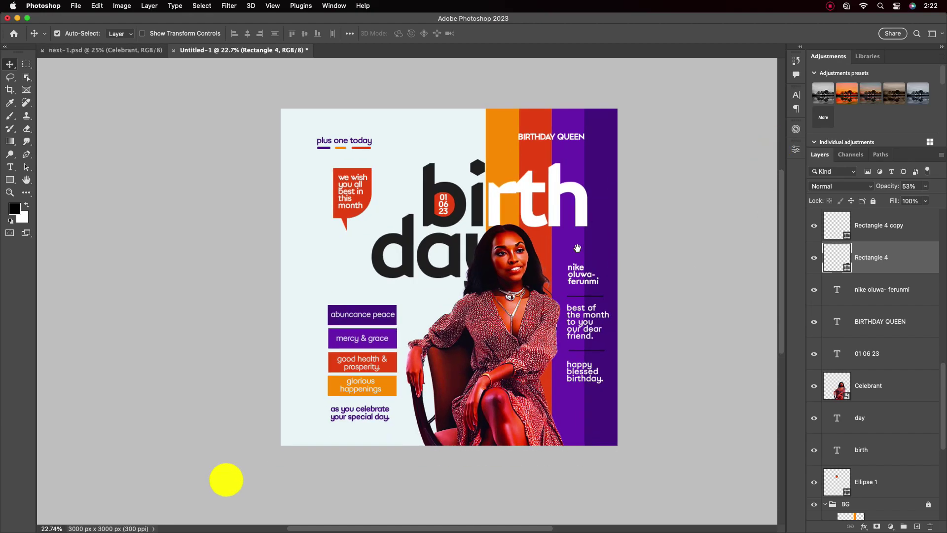
pyautogui.moveTo(579, 248); pyautogui.dragTo(526, 250)
pyautogui.scroll(10, 883, 346)
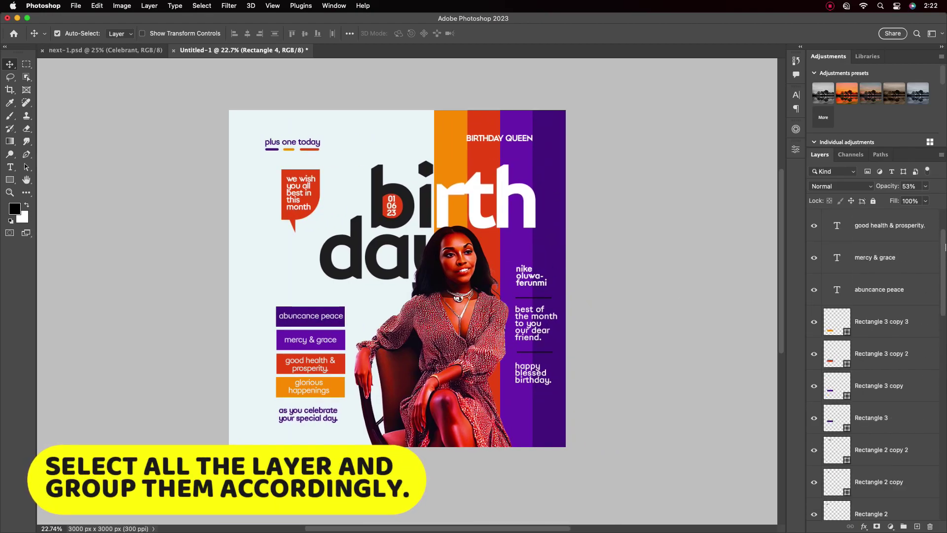
# Group the wish text layers, including 'we wish you' and 'plus one today', into Group 1
pyautogui.click(907, 230)
pyautogui.keyDown('shift'); pyautogui.click(884, 355); pyautogui.keyUp('shift')
pyautogui.moveTo(883, 227); pyautogui.dragTo(903, 527)
pyautogui.click(879, 241)
pyautogui.moveTo(879, 464); pyautogui.dragTo(865, 218)
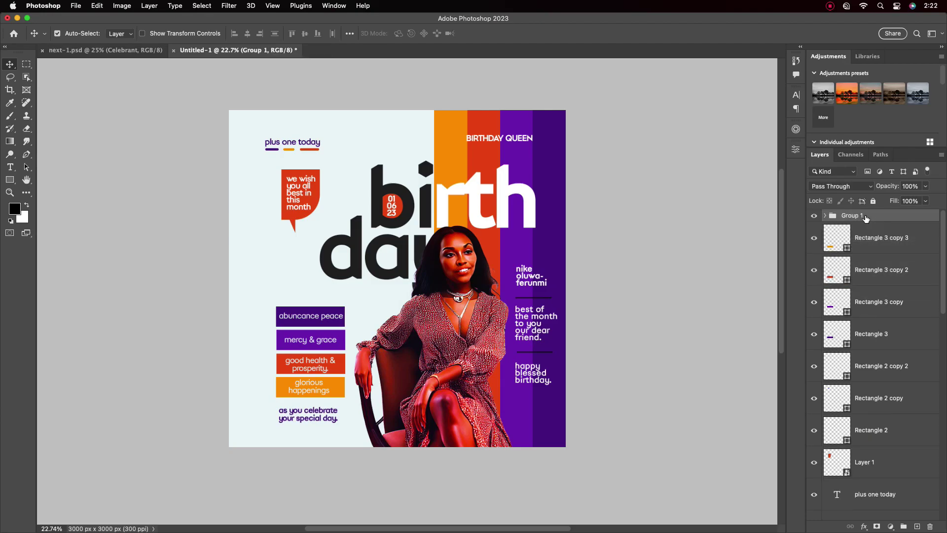
pyautogui.moveTo(876, 495); pyautogui.dragTo(868, 217)
# Group the layers from Rectangle 3 copy 3 through Rectangle 4 into Group 2
pyautogui.click(876, 252)
pyautogui.scroll(-5, 883, 345)
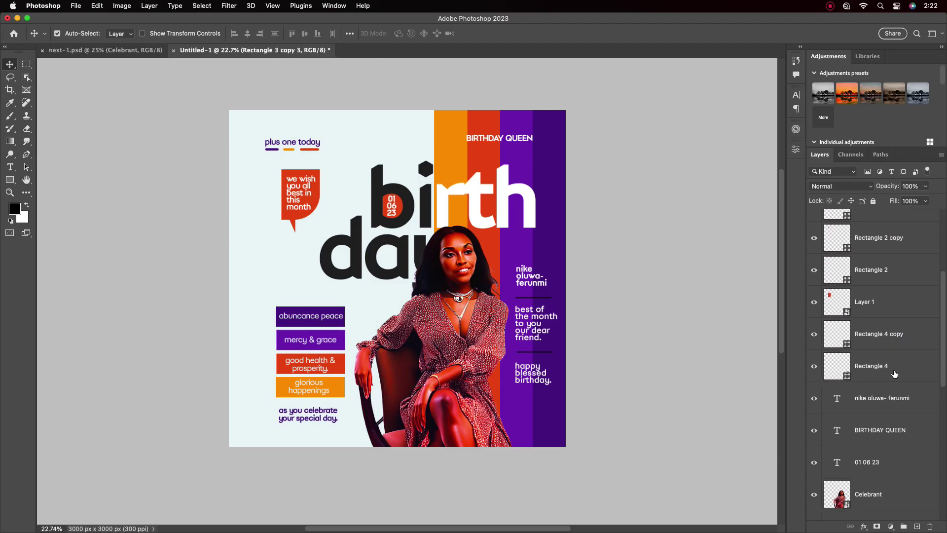
pyautogui.keyDown('shift'); pyautogui.click(896, 365); pyautogui.keyUp('shift')
pyautogui.click(904, 526)
# Move the three side caption text layers into Group 2
pyautogui.click(874, 237)
pyautogui.keyDown('shift'); pyautogui.click(869, 302); pyautogui.keyUp('shift')
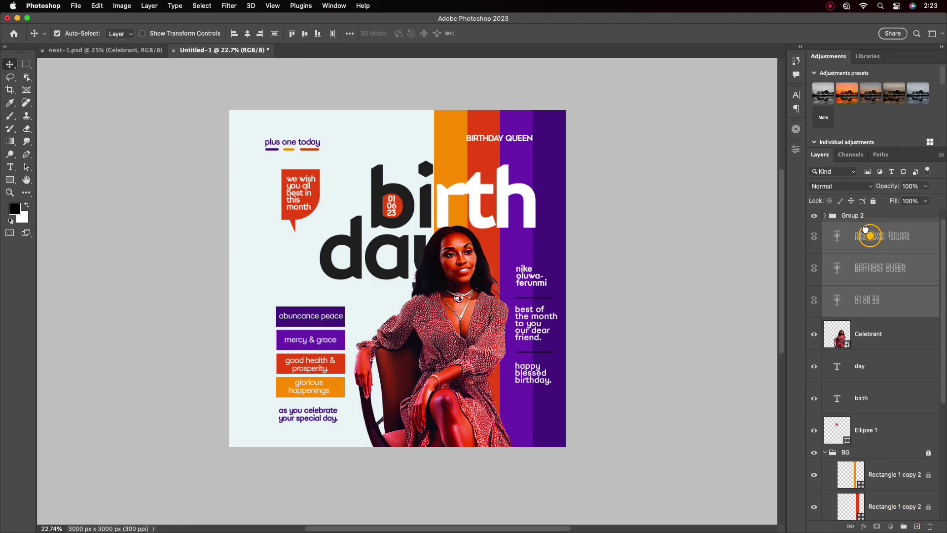
pyautogui.moveTo(868, 302); pyautogui.dragTo(866, 220)
pyautogui.scroll(1, 867, 247)
pyautogui.click(825, 228)
pyautogui.click(873, 250)
pyautogui.keyDown('shift'); pyautogui.click(876, 314); pyautogui.keyUp('shift')
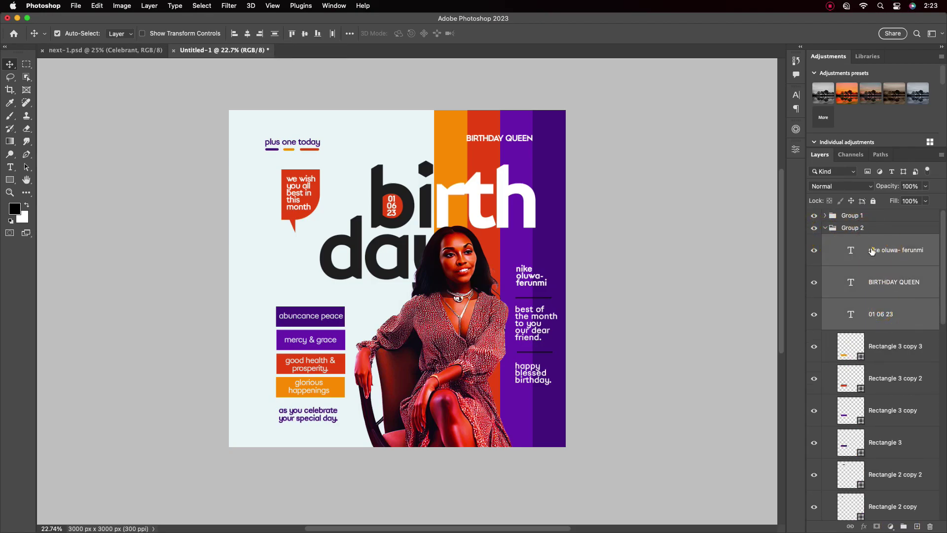
pyautogui.moveTo(876, 314); pyautogui.dragTo(826, 222)
pyautogui.click(825, 228)
# Group the Celebrant portrait, 'birth' and 'day' title words, and Ellipse 1 into Group 3
pyautogui.click(874, 288)
pyautogui.click(876, 258)
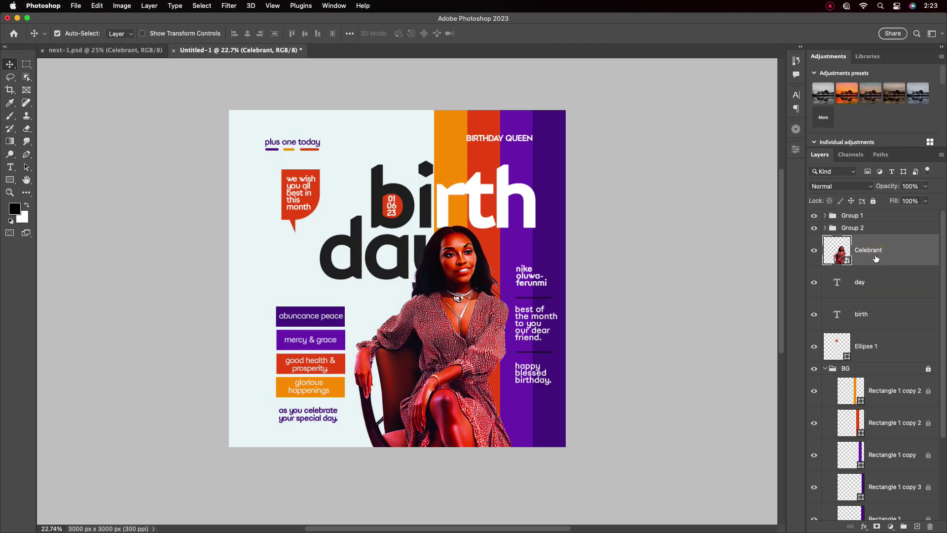
pyautogui.keyDown('shift'); pyautogui.click(882, 315); pyautogui.keyUp('shift')
pyautogui.keyDown('shift'); pyautogui.click(888, 348); pyautogui.keyUp('shift')
pyautogui.click(904, 526)
# Rename the groups to Model, Elements and Text, and collapse the BG group
pyautogui.doubleClick(855, 239)
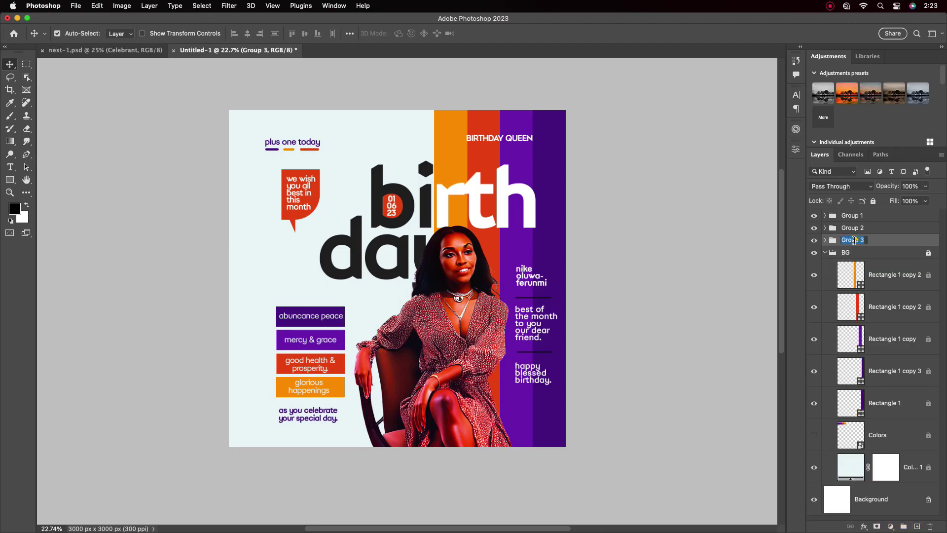
pyautogui.write('Model')
pyautogui.hotkey('shift', 'Tab')
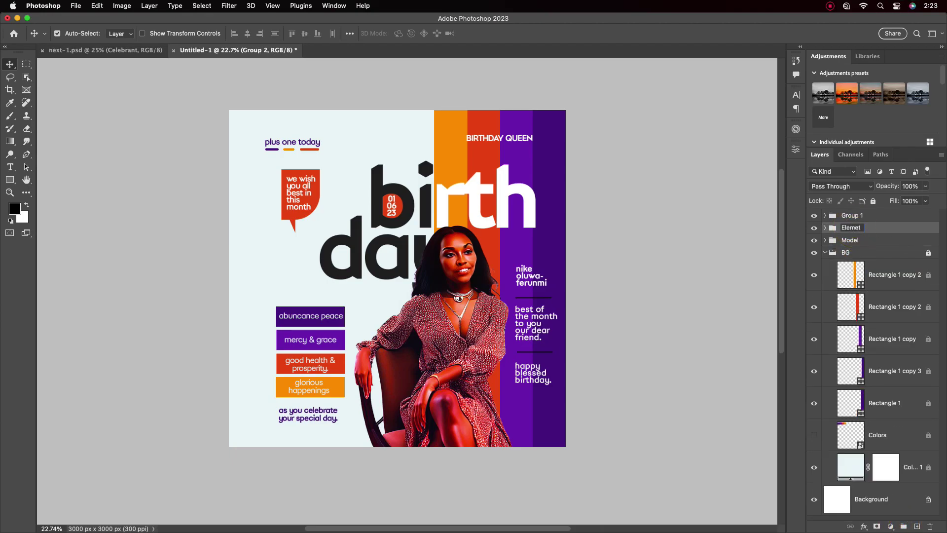
pyautogui.hotkey('shift', 'Tab')
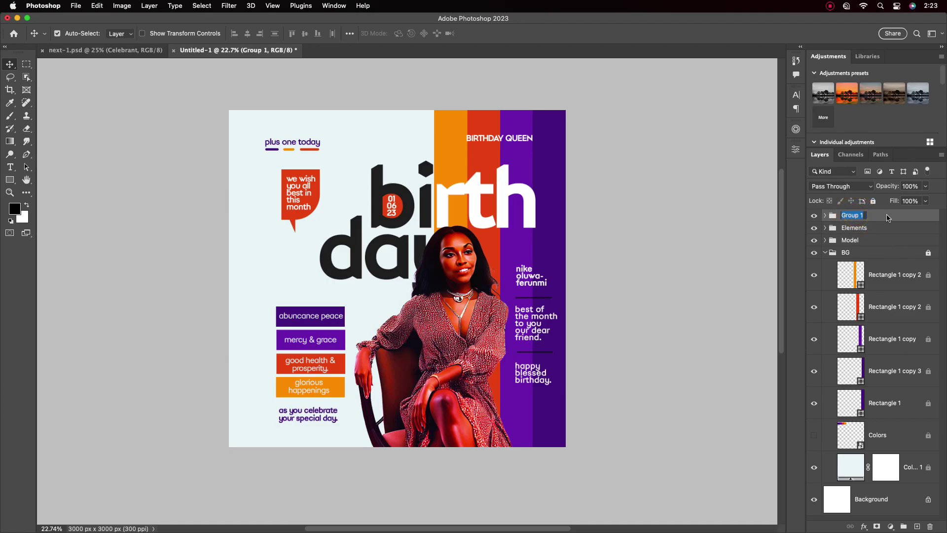
pyautogui.press('Return')
pyautogui.click(824, 253)
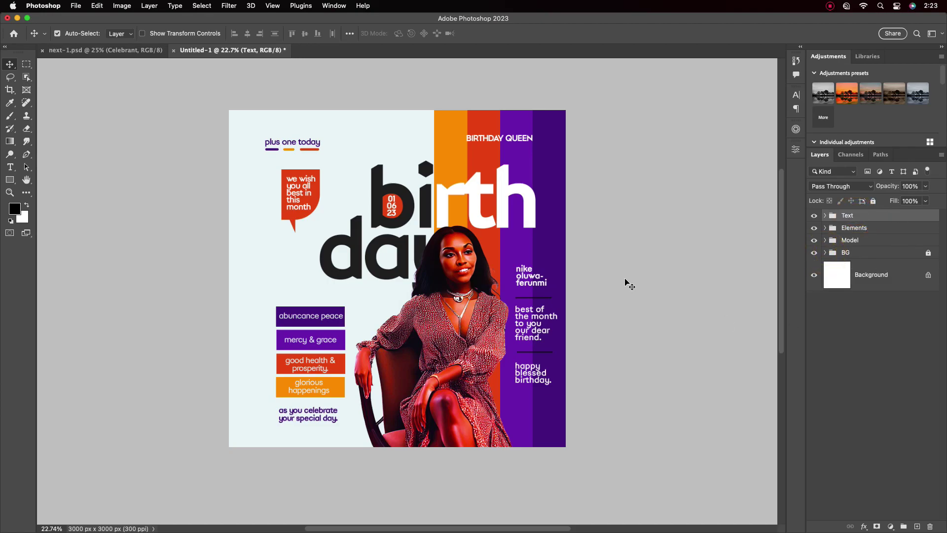